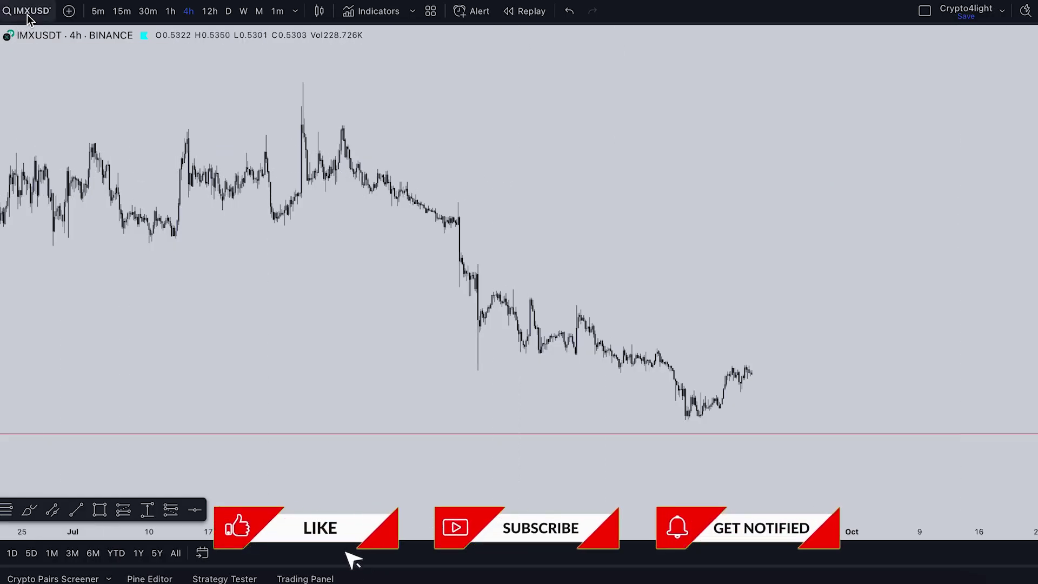
Flag the Bybit IMXUSDT spot symbol red in the symbol search results and close the search
key(ctrl+k)
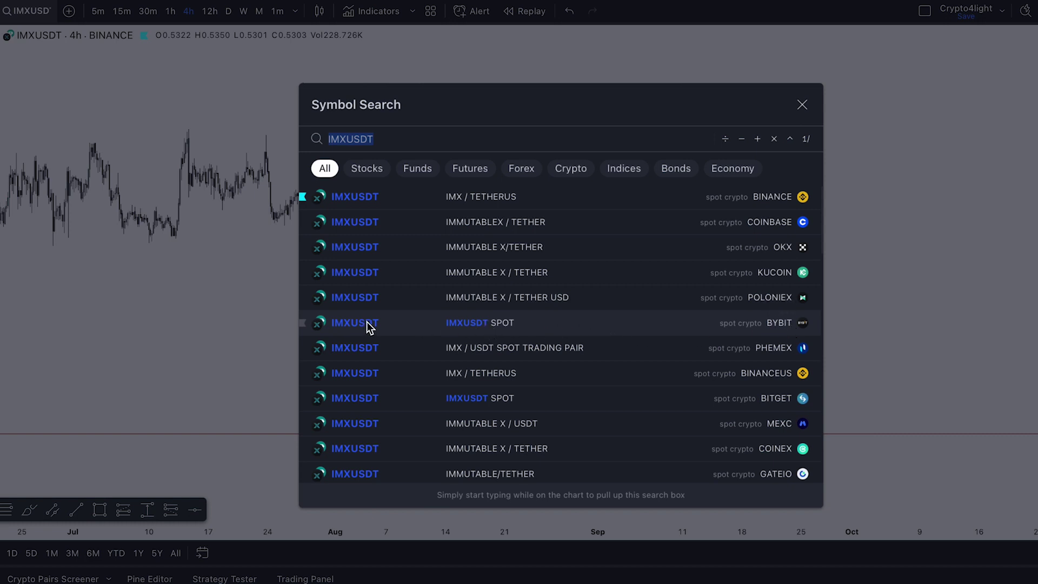
click(302, 324)
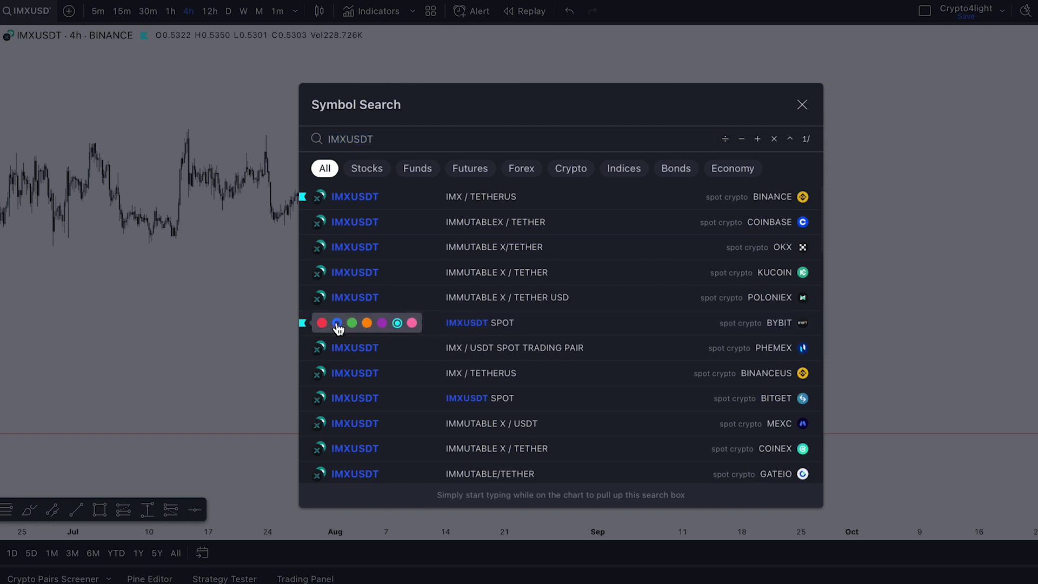
click(322, 323)
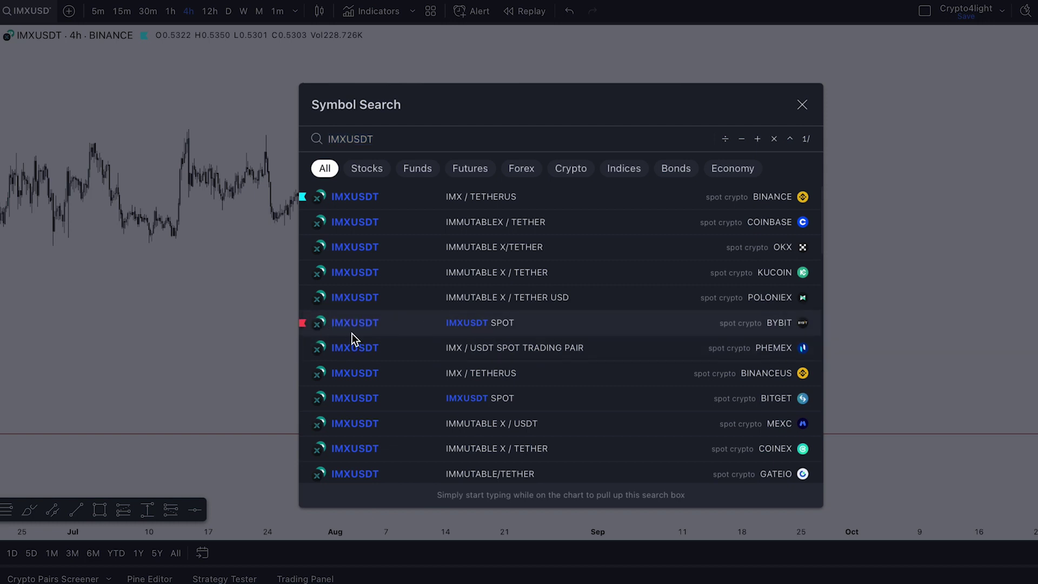
click(898, 296)
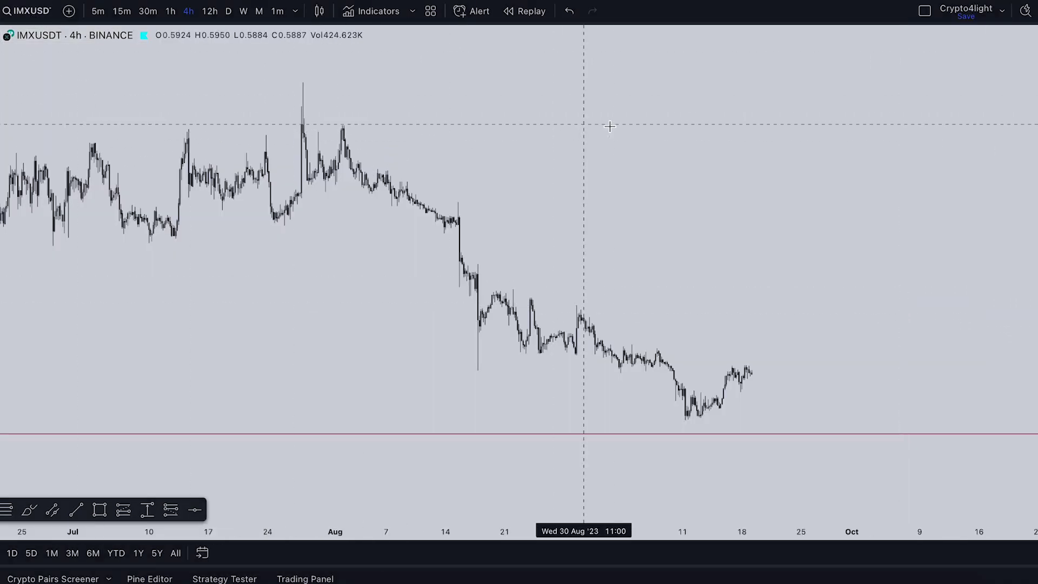
Display the watchlist and look over the available saved and colour-flagged lists
click(1024, 35)
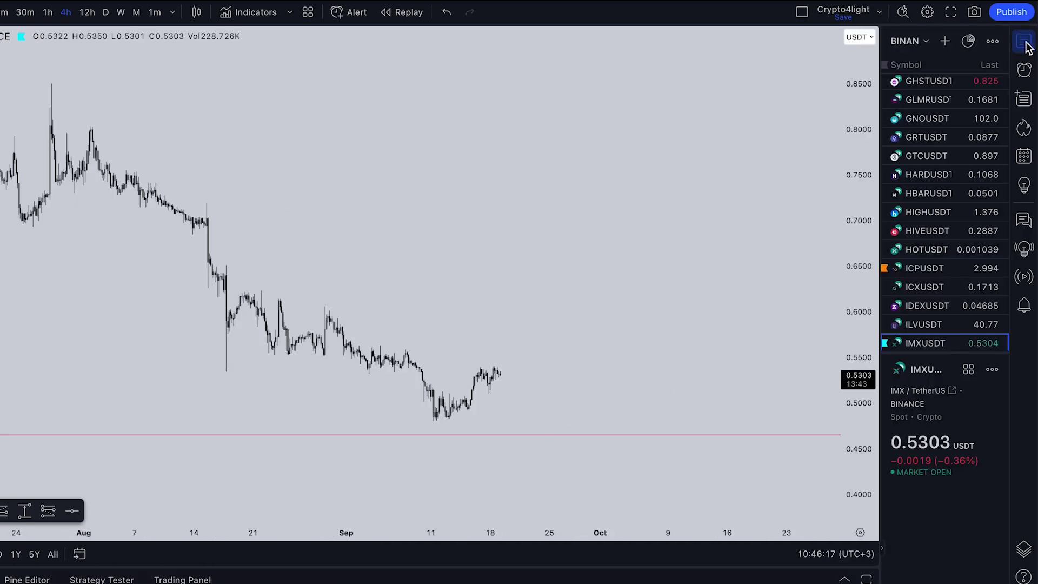
click(925, 44)
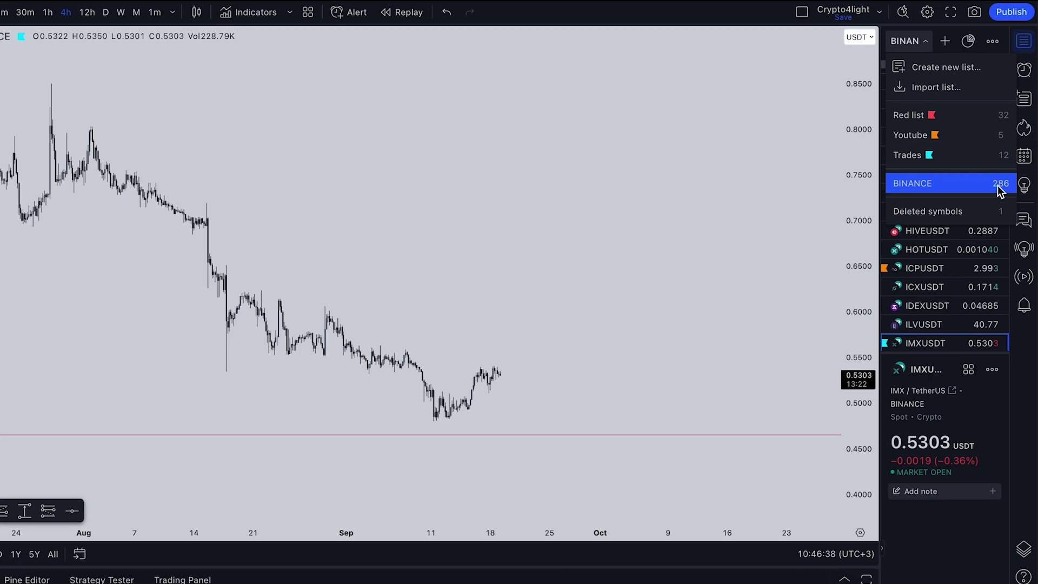
click(625, 76)
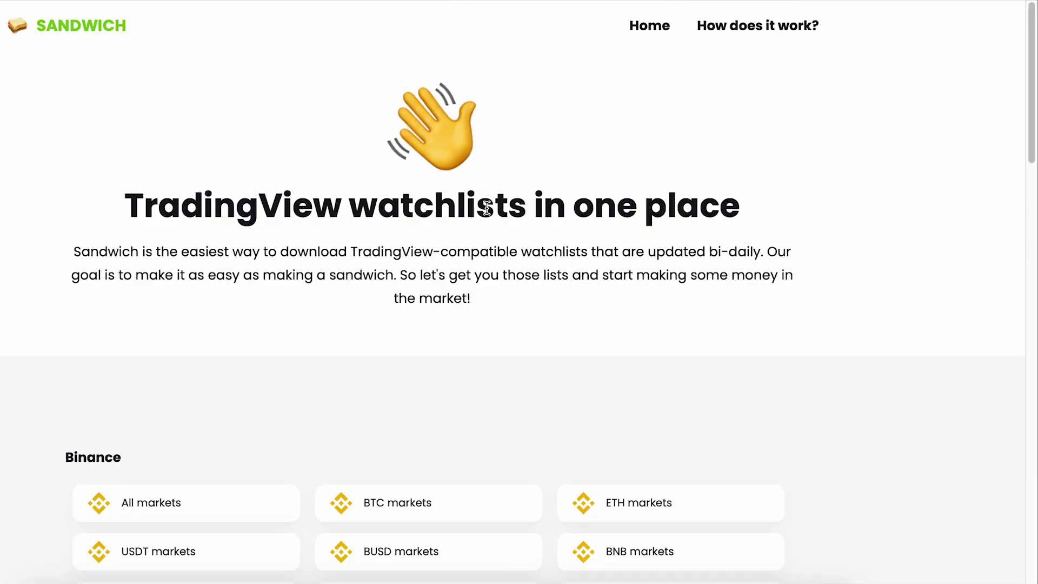
On the Sandwich website, download the TradingView watchlist for OKX Spot USDT markets
scroll(687, 212, down, 10)
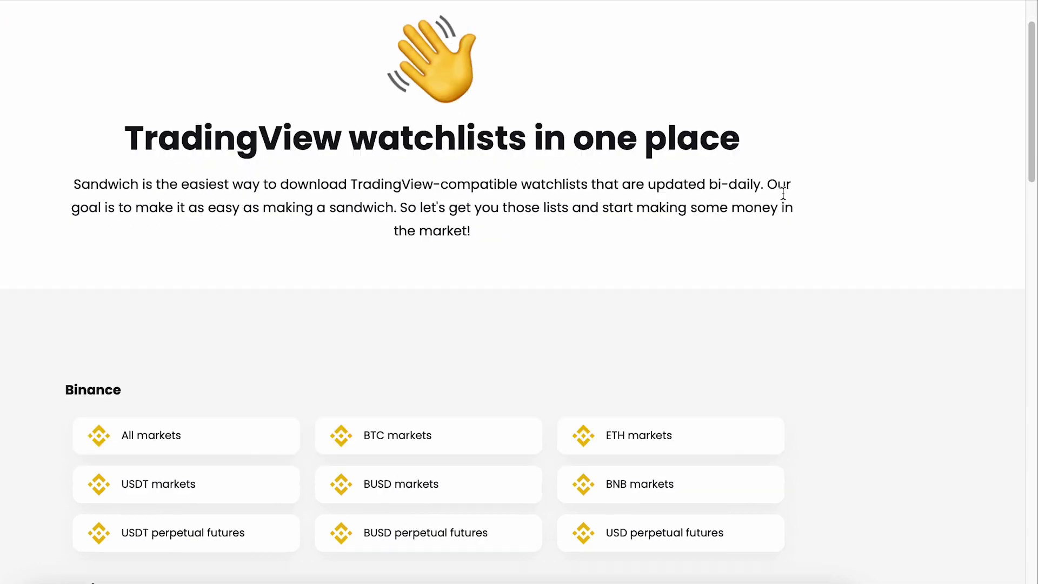
scroll(102, 179, up, 5)
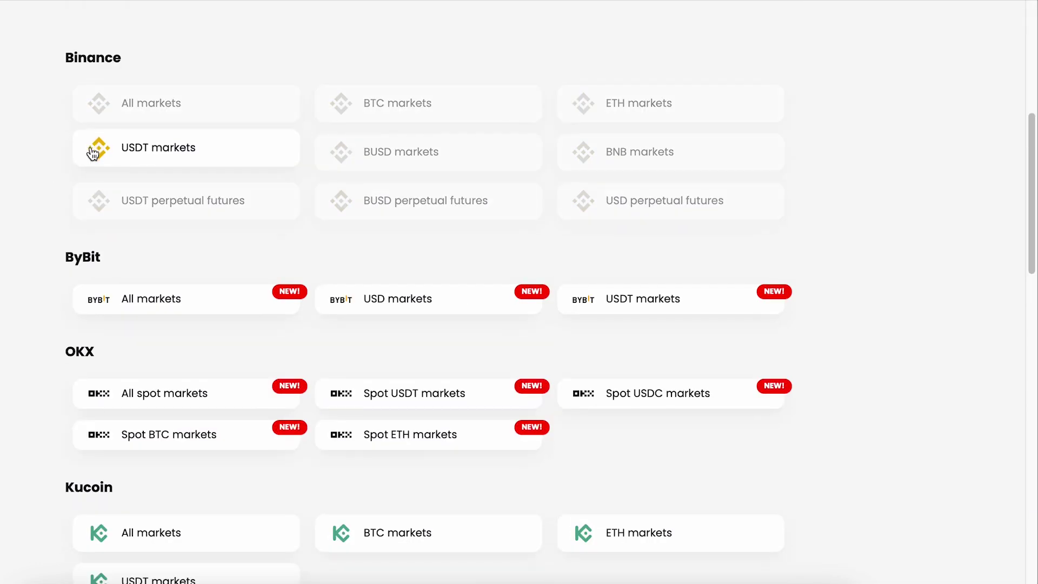
scroll(86, 163, down, 3)
scroll(86, 316, down, 10)
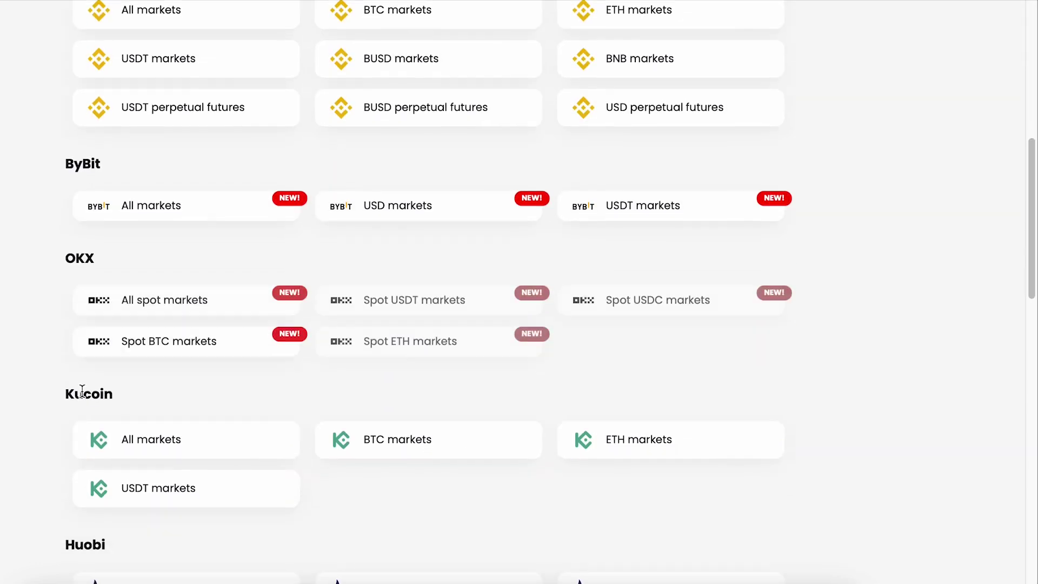
scroll(51, 178, down, 6)
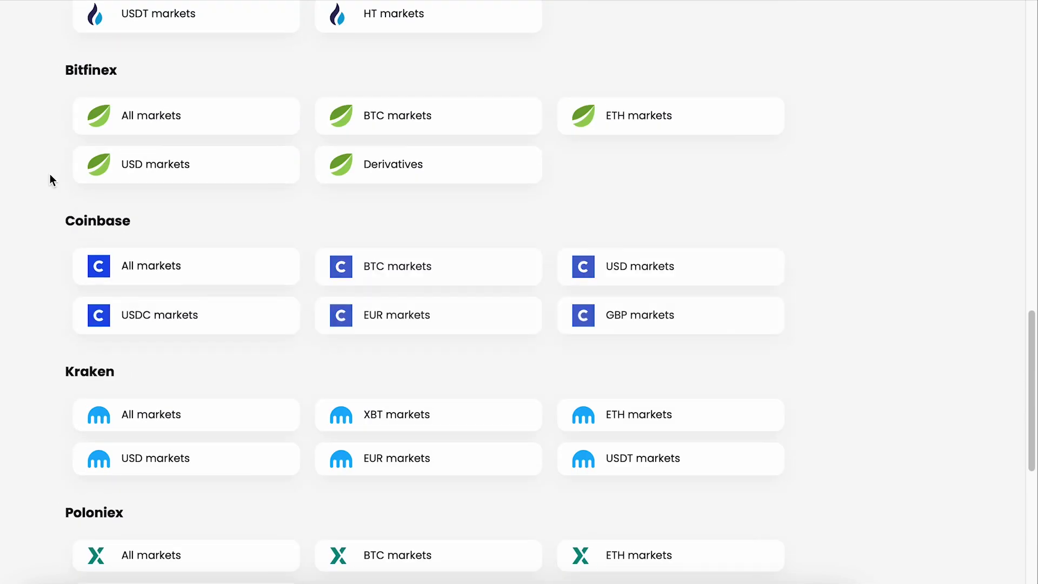
scroll(65, 232, up, 20)
scroll(61, 240, down, 8)
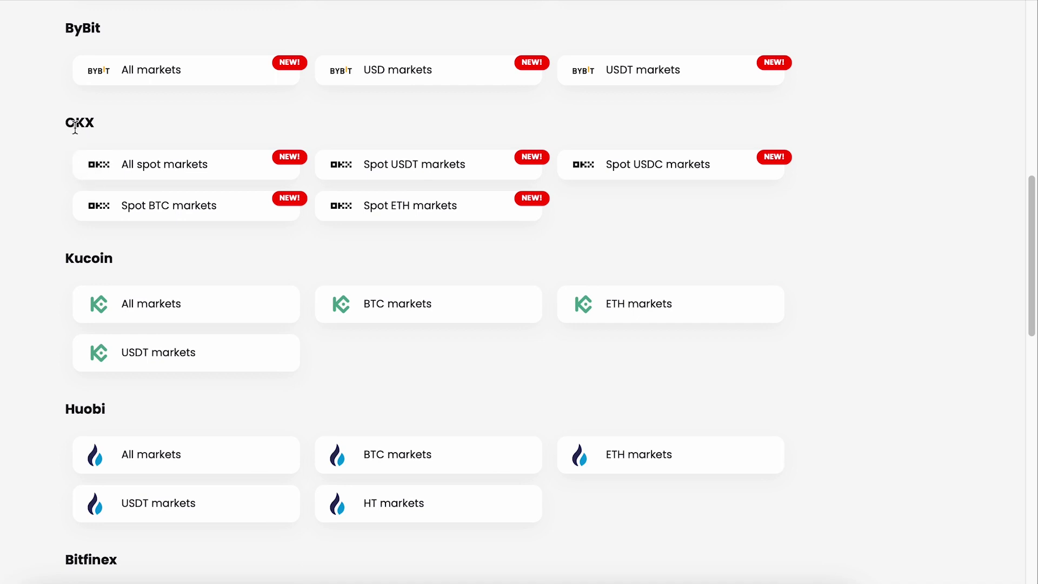
click(440, 162)
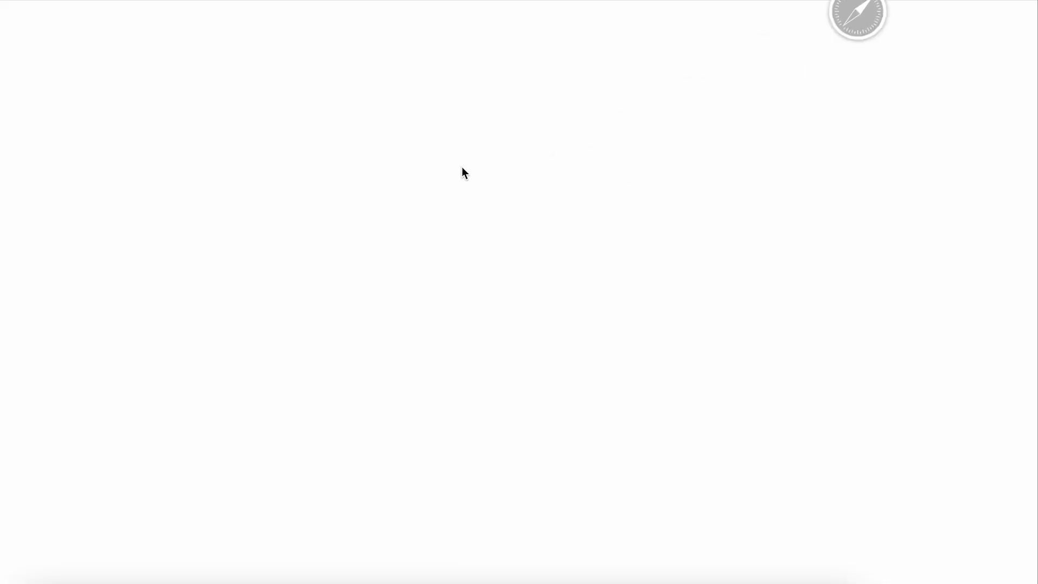
scroll(325, 146, down, 10)
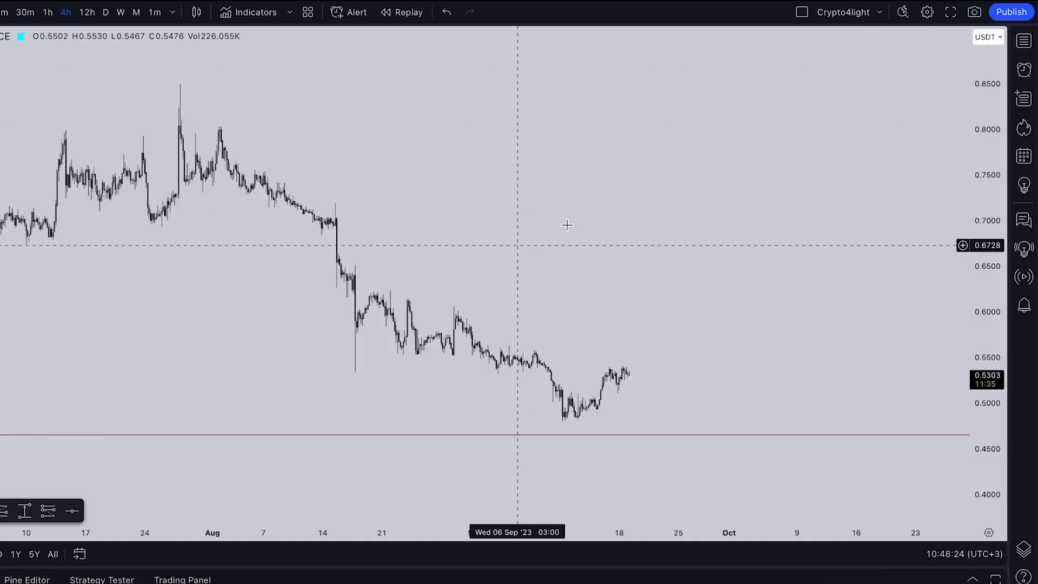
Switch back to TradingView and import okx_usdt_spot_markets.txt from the okx folder as a new watchlist
click(1024, 41)
click(924, 41)
click(949, 87)
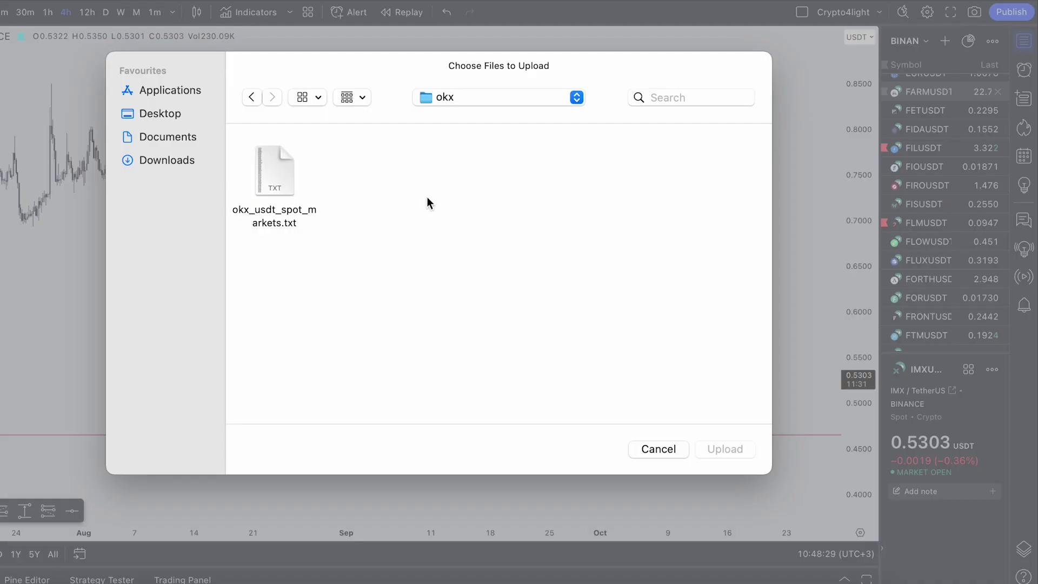
click(274, 165)
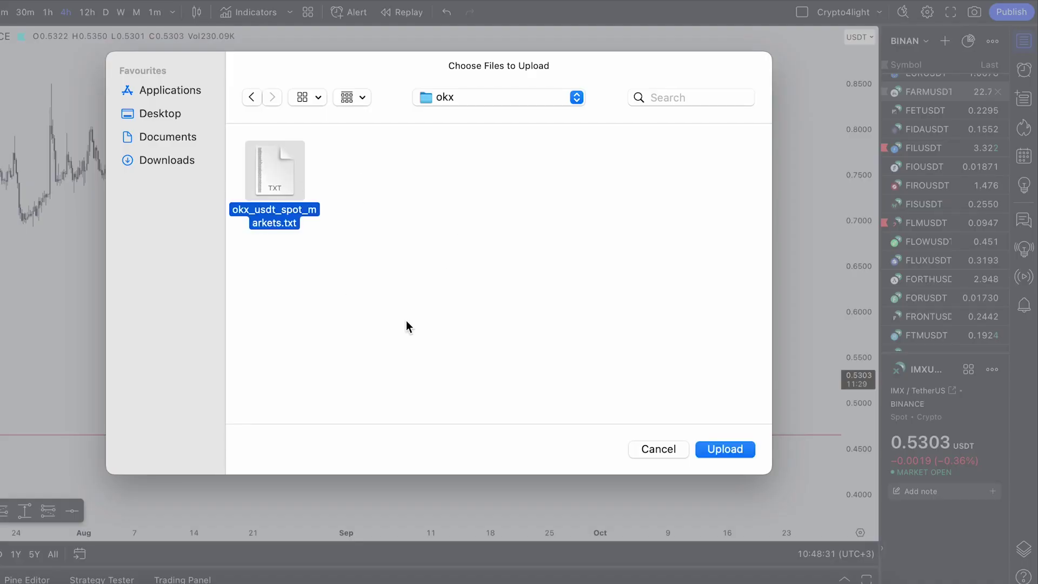
click(725, 449)
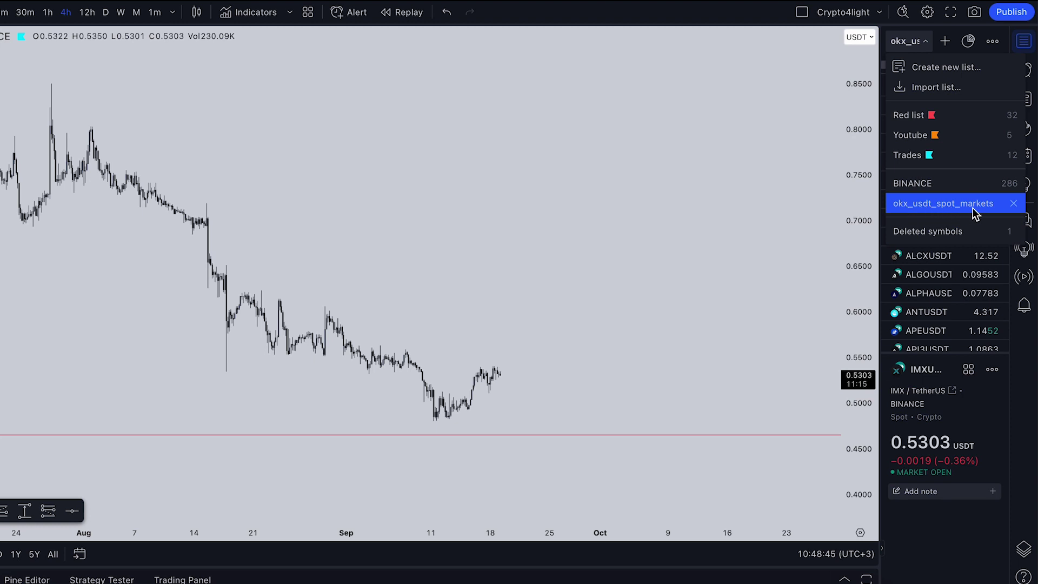
Rename the imported OKX spot markets watchlist to OKX
click(992, 41)
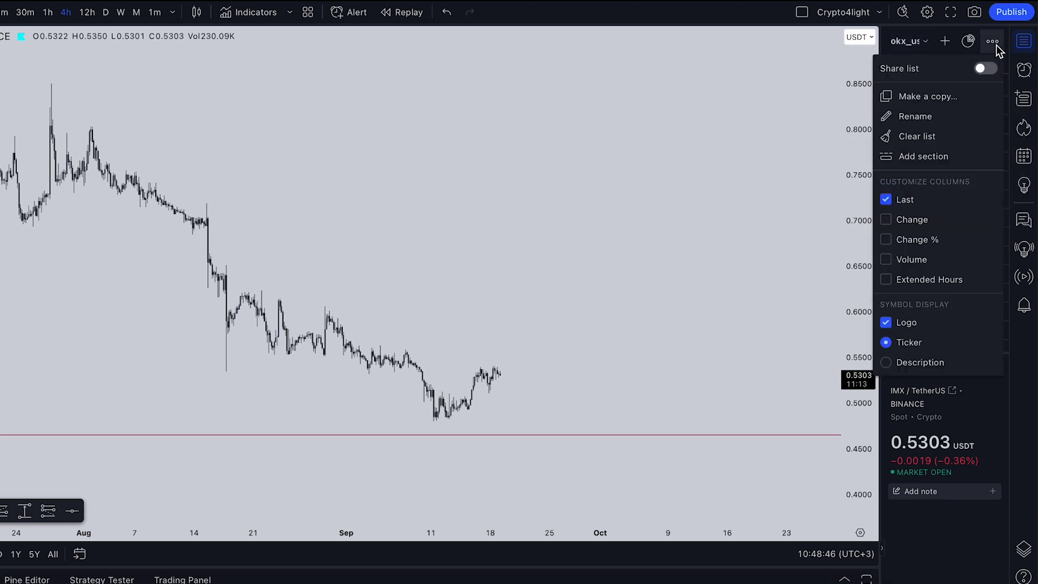
click(930, 120)
key(BackSpace)
text(OK)
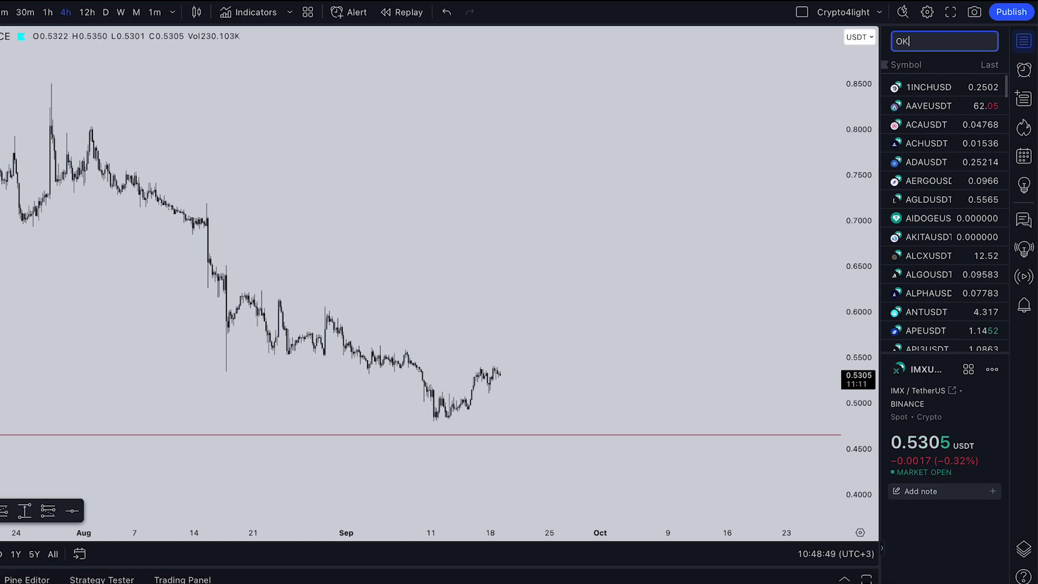
key(Return)
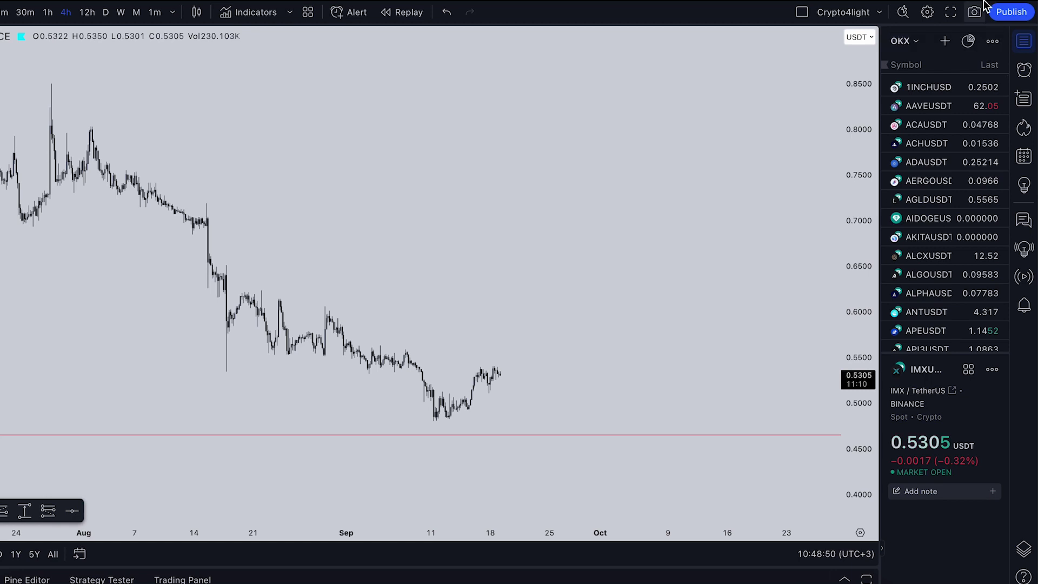
Chart ADAUSDT from the OKX watchlist and open its Technicals overview
click(901, 41)
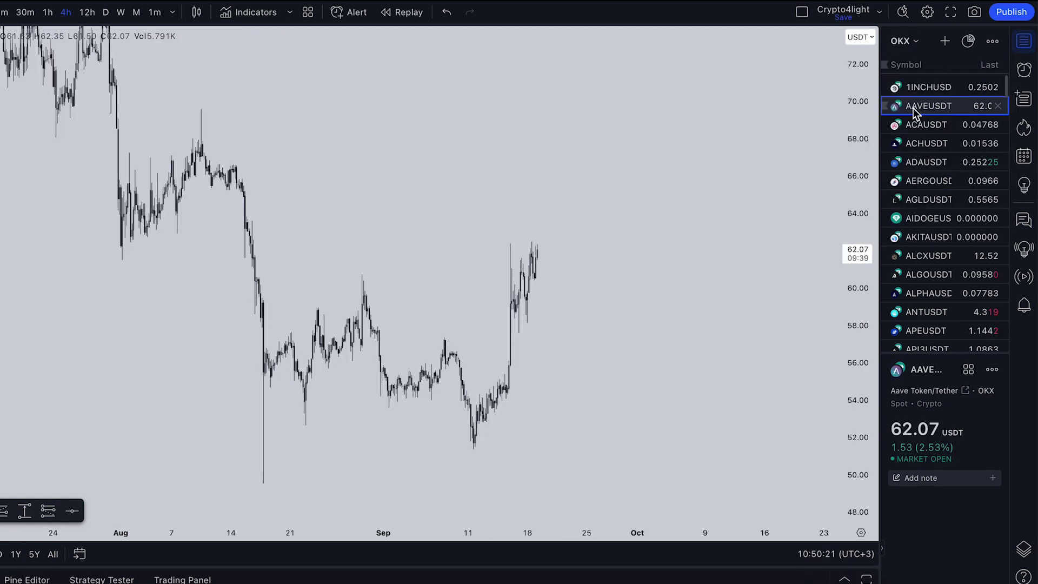
click(913, 162)
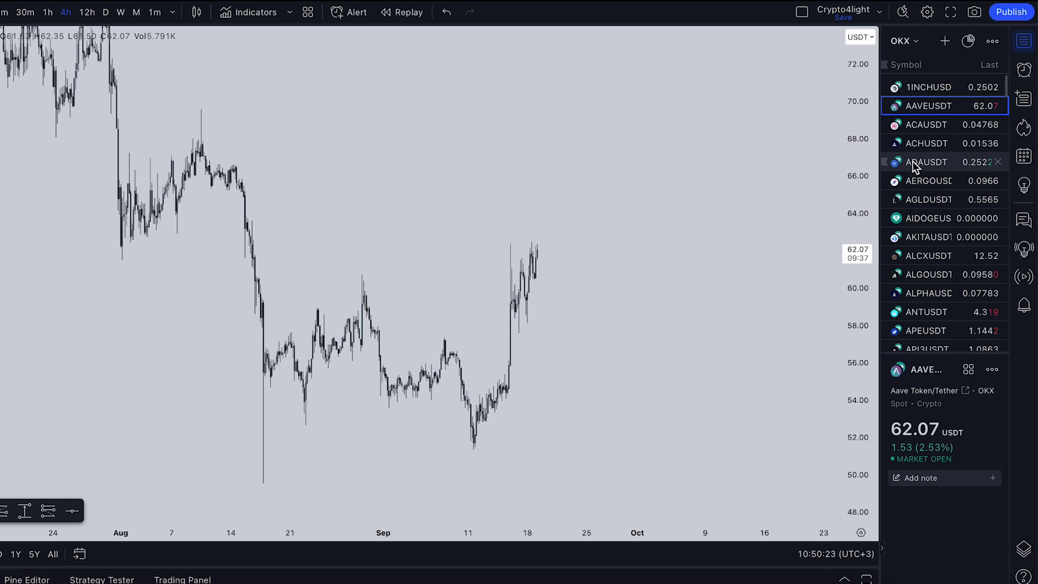
click(969, 370)
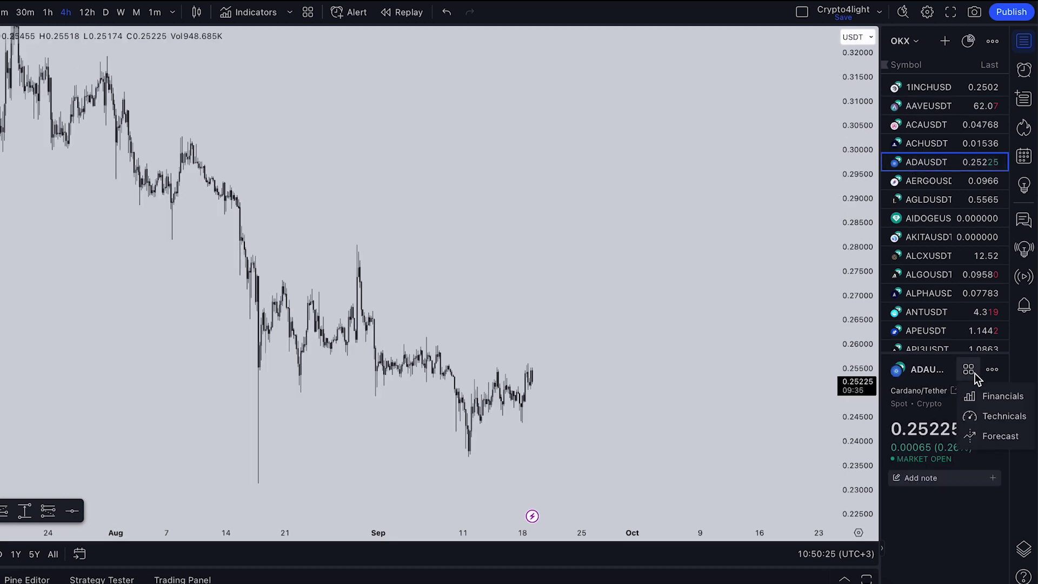
click(1004, 417)
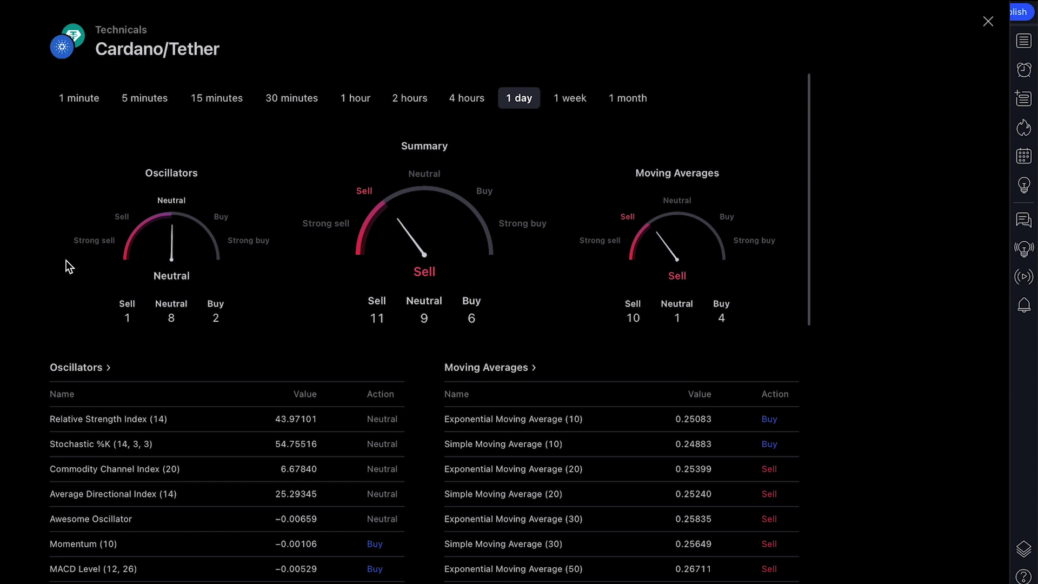
Check the Cardano/Tether technicals for 5 minutes and 15 minutes, including the oscillator and moving average tables
click(145, 98)
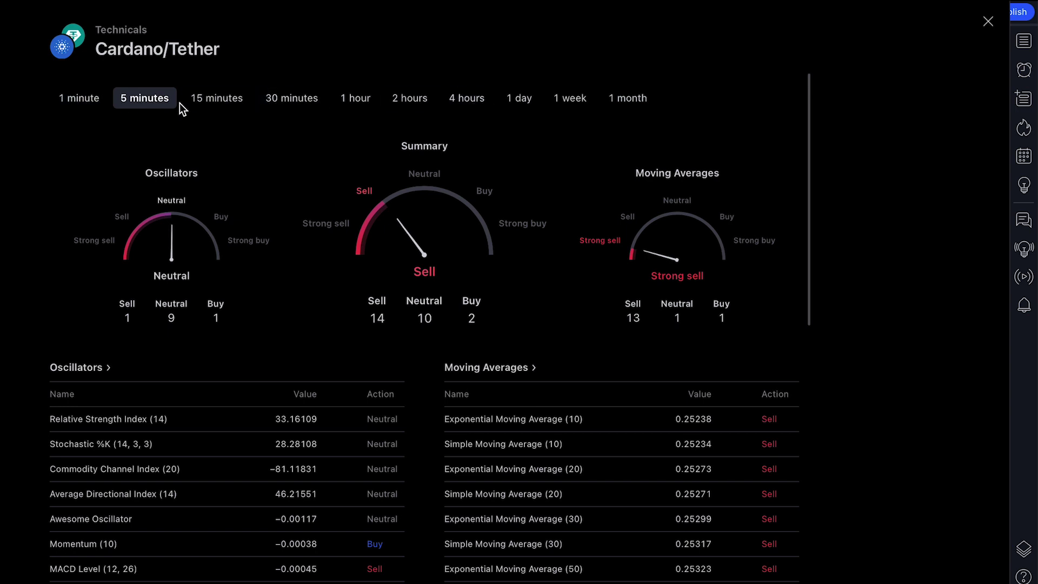
click(225, 98)
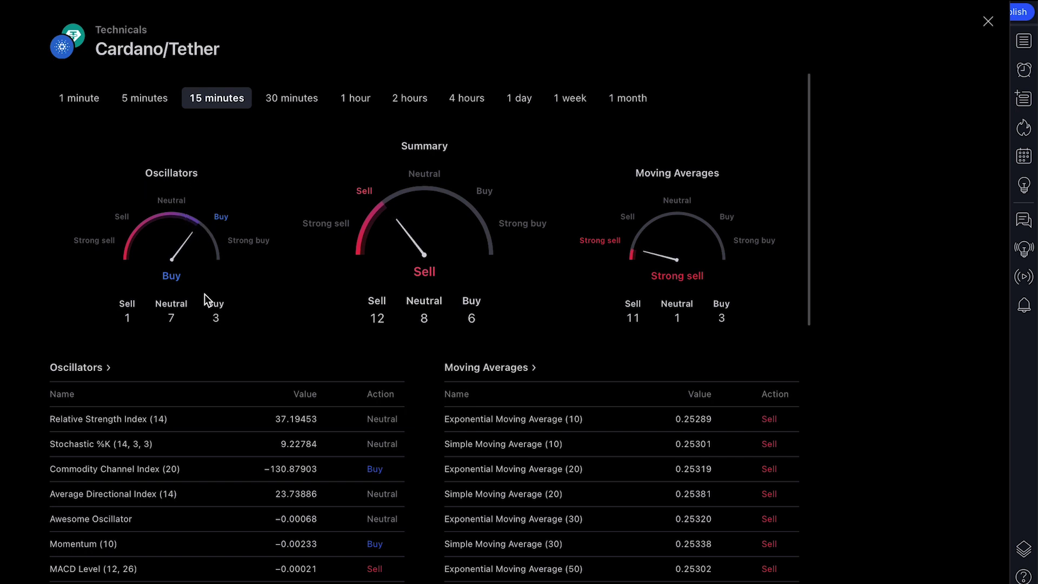
scroll(285, 199, down, 5)
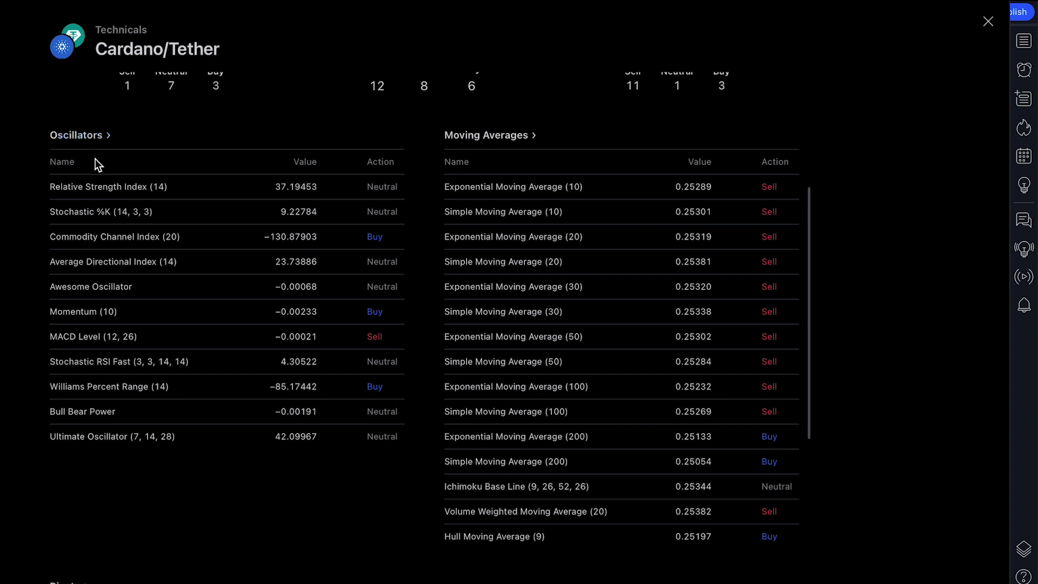
scroll(386, 216, up, 1)
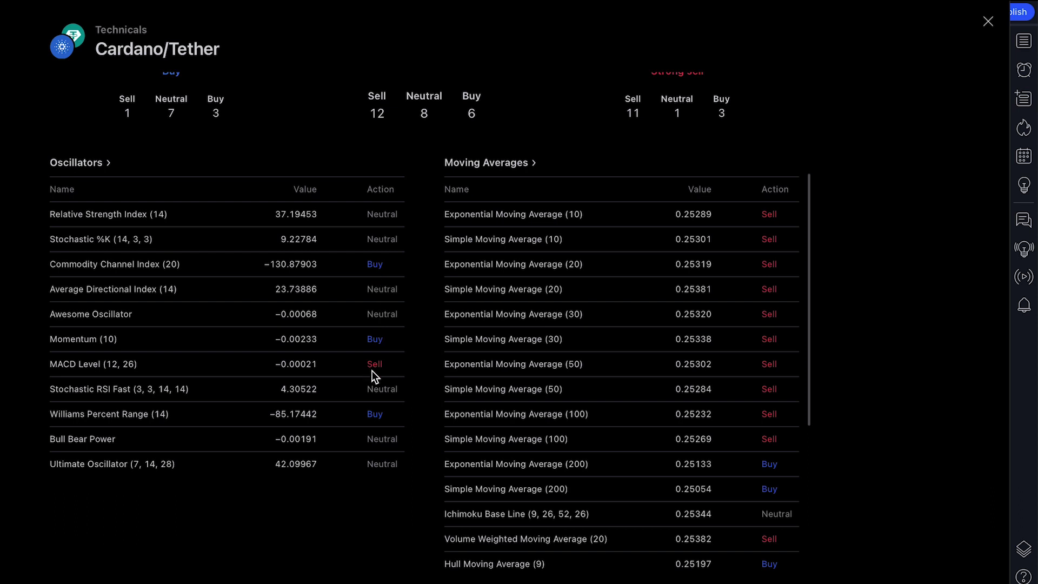
scroll(366, 250, up, 4)
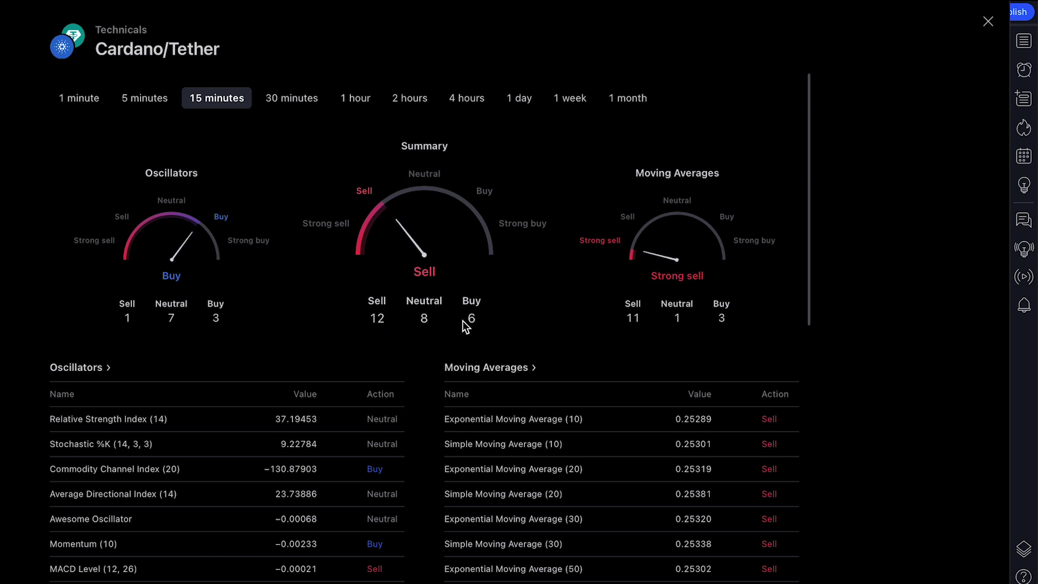
Compare the Cardano/Tether technical ratings for 1 hour, 4 hours and 1 day, and close the overview
click(145, 98)
click(355, 101)
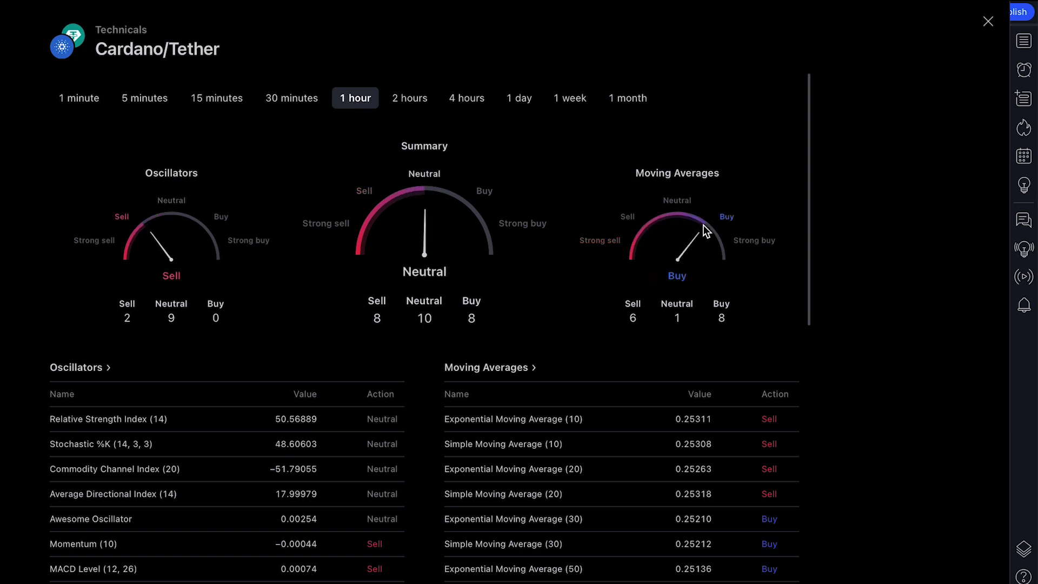
click(468, 101)
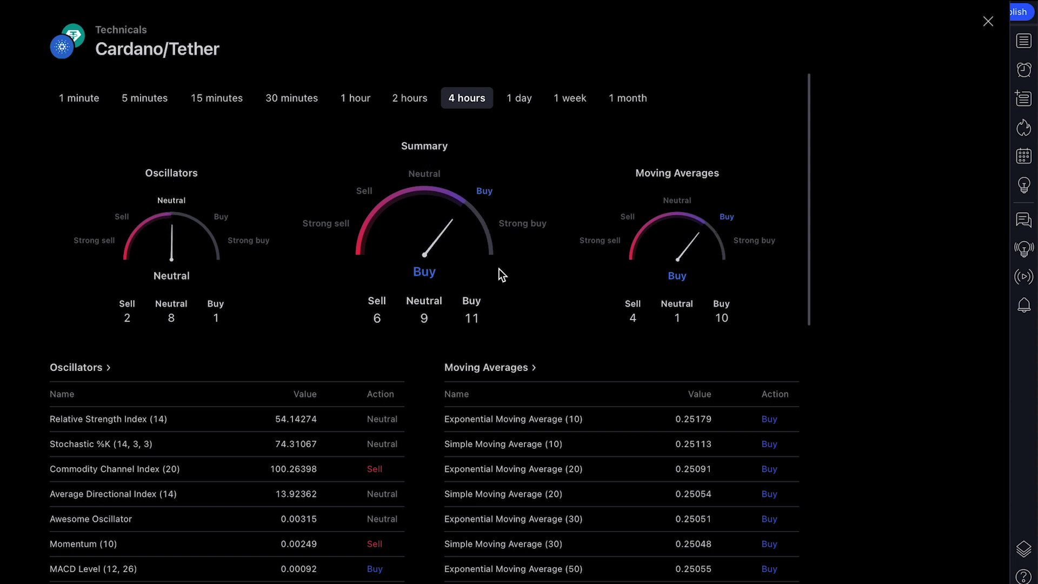
click(520, 97)
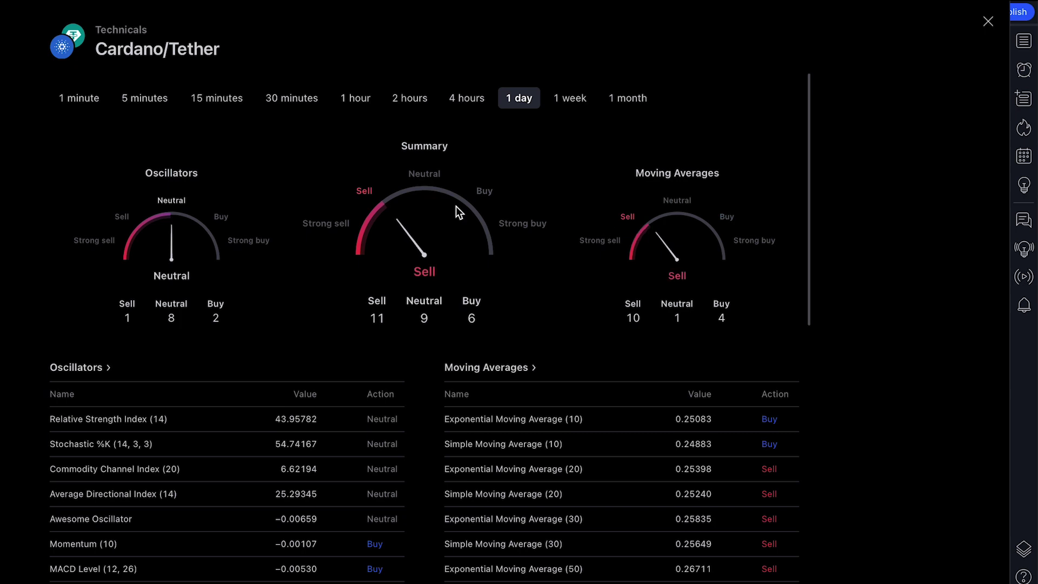
key(Escape)
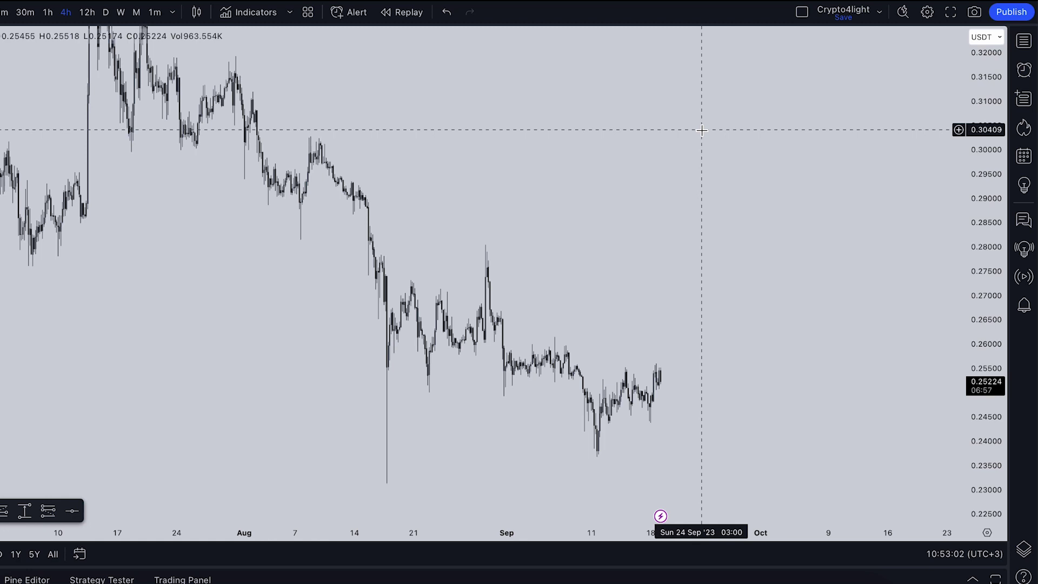
scroll(609, 255, up, 5)
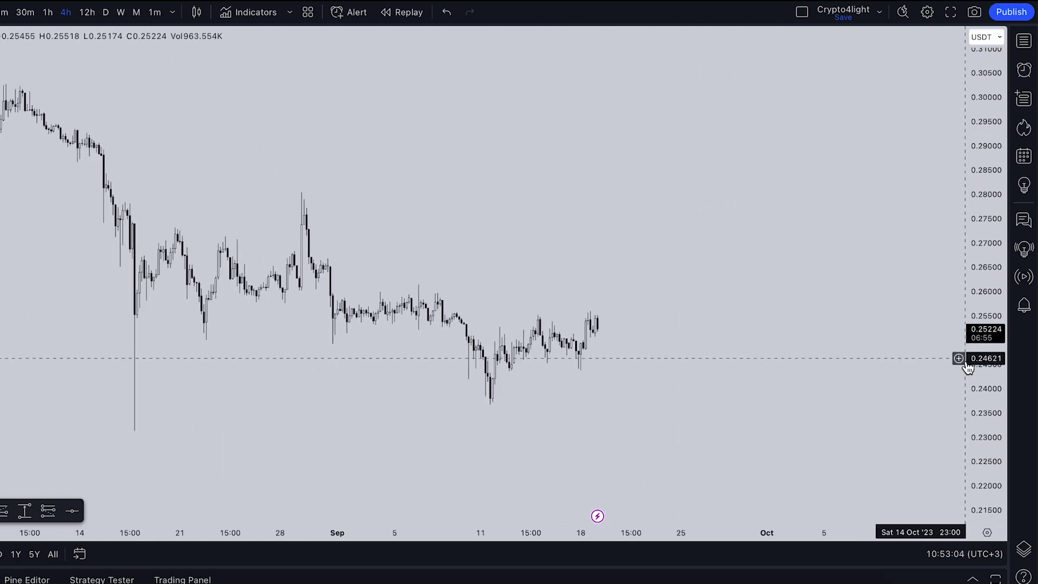
drag(968, 359, 976, 262)
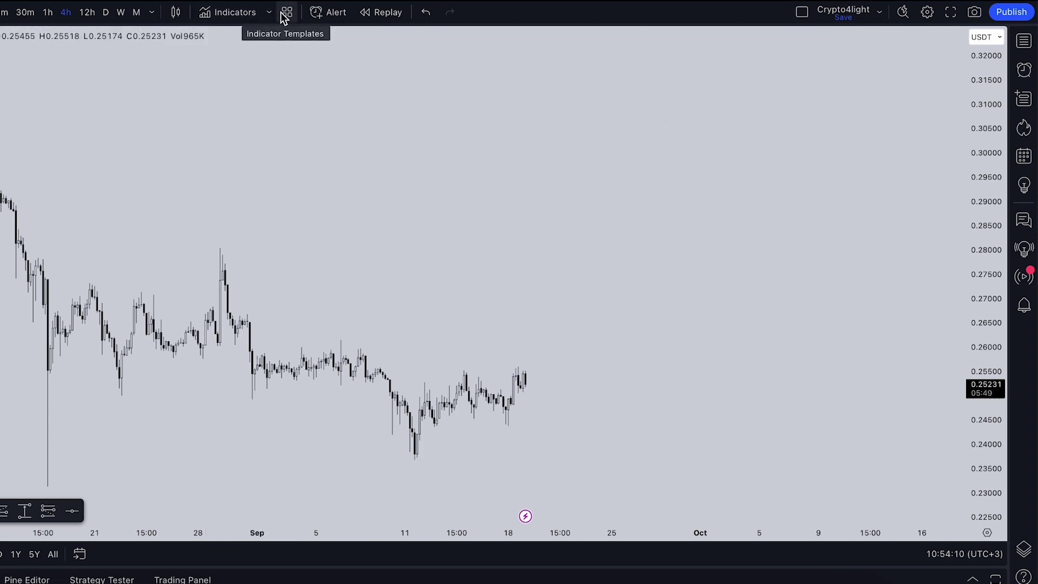
Add the invite-only Crypto4light ADZ, Take Profit and TradeON indicators to the ADAUSDT chart
click(227, 12)
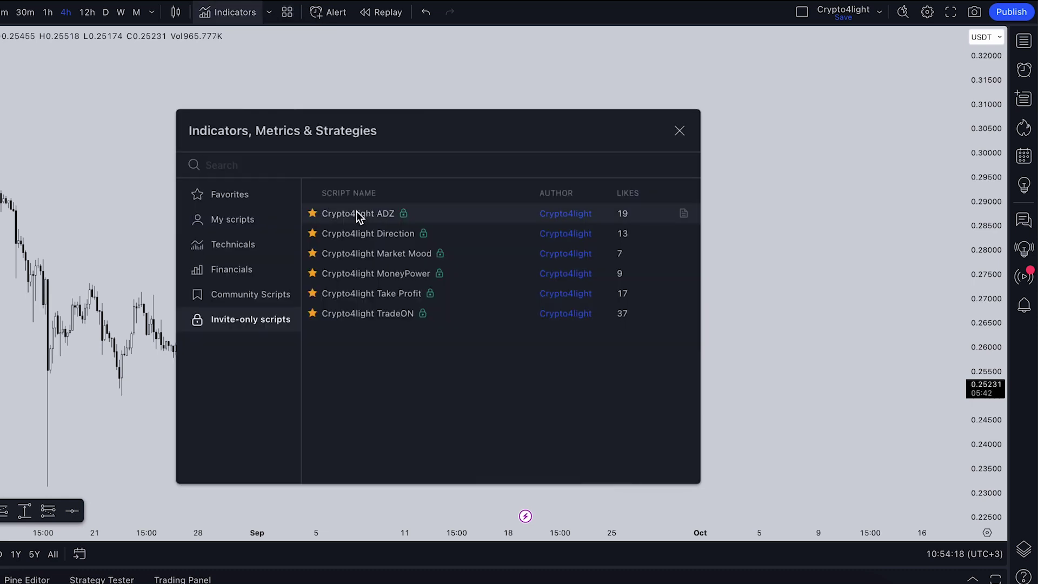
click(358, 213)
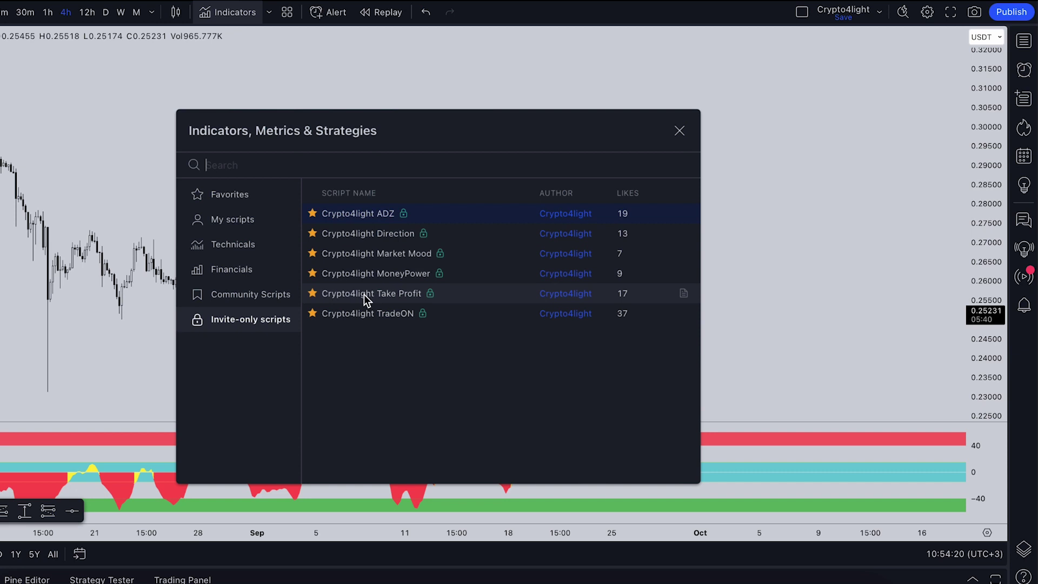
click(677, 133)
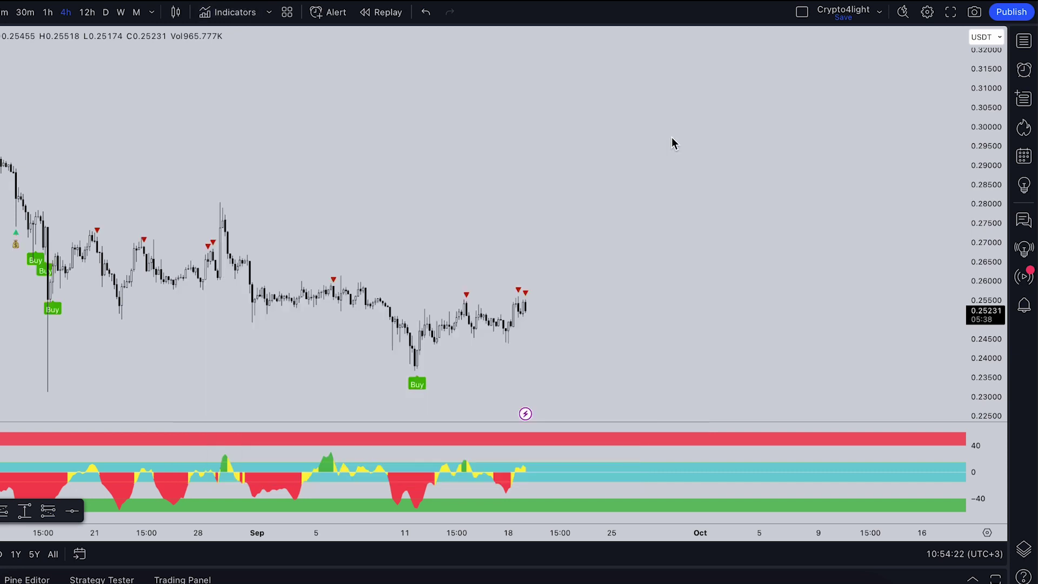
scroll(637, 167, left, 10)
drag(637, 167, 477, 96)
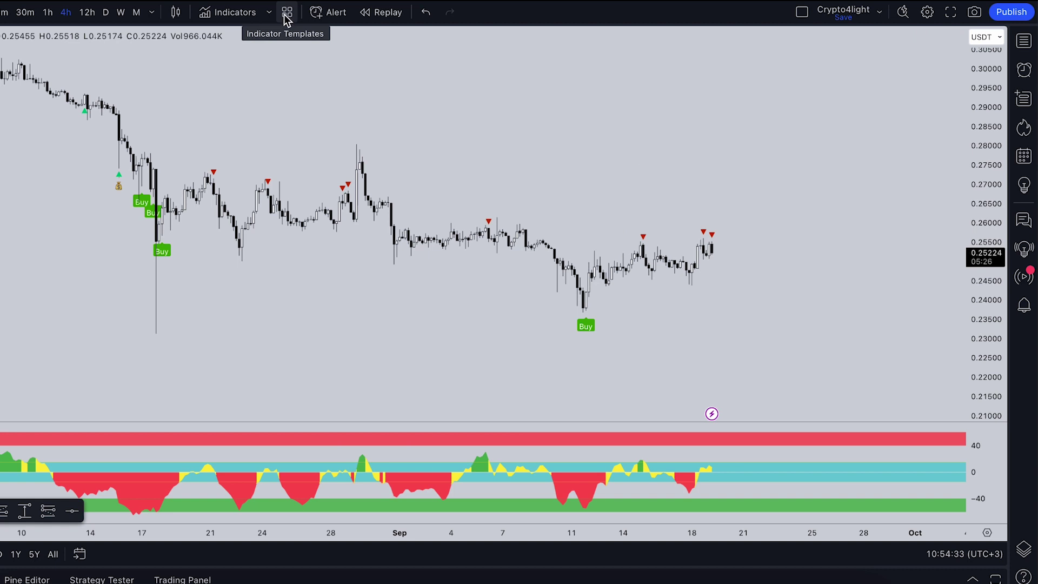
Save the chart's three Crypto4light indicators as an indicator template named trading today
click(285, 14)
click(345, 39)
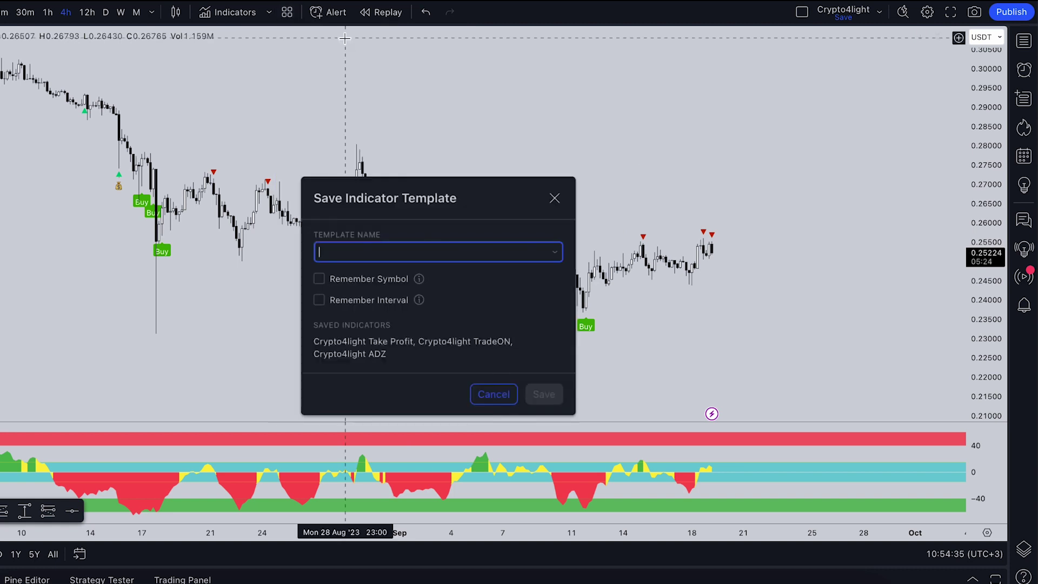
text(tr)
text(ading)
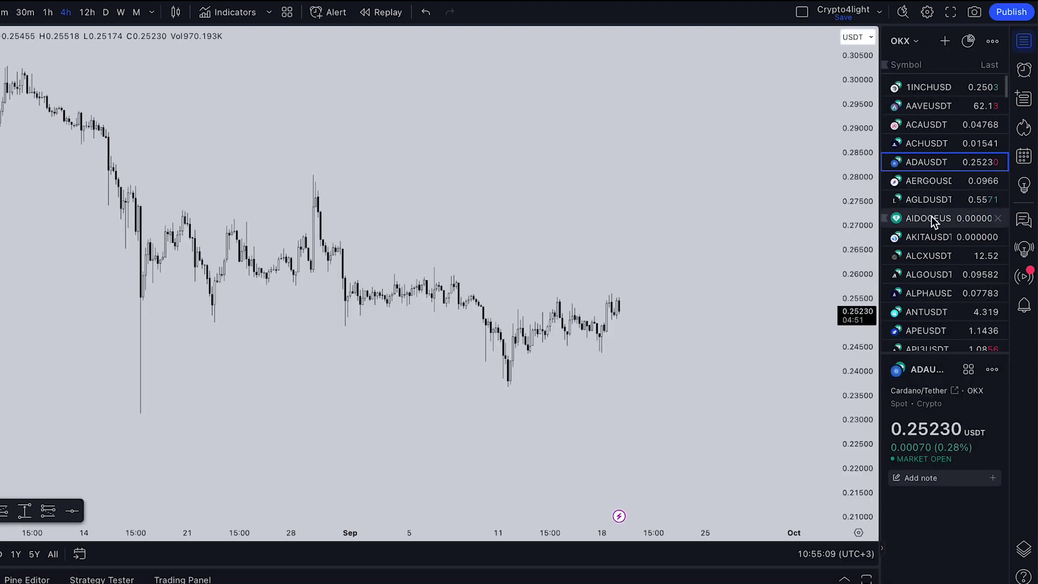
Chart ALGOUSDT from the OKX watchlist, hide the watchlist, and apply the trading today indicator template
click(922, 275)
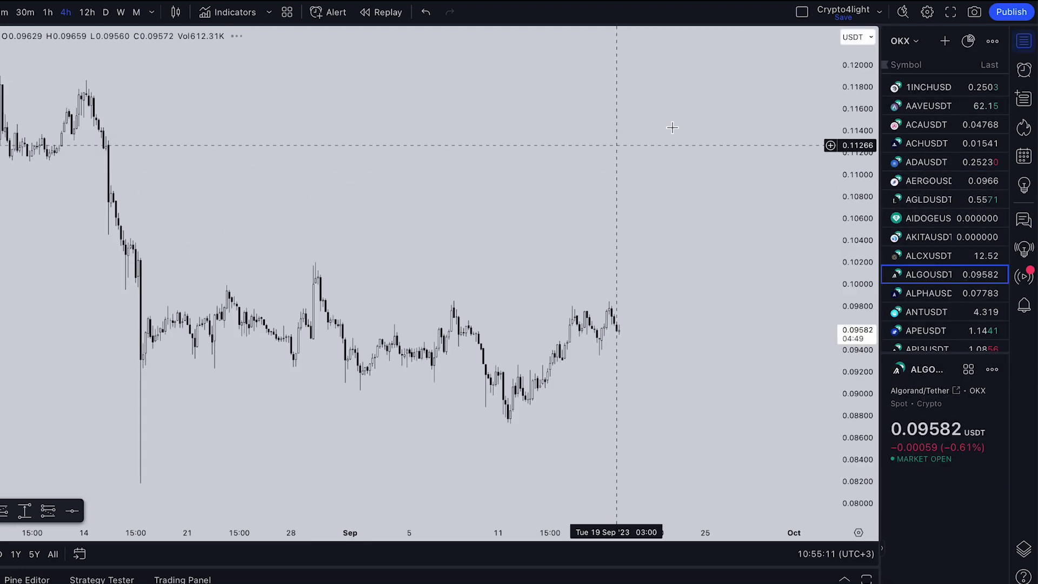
click(1024, 41)
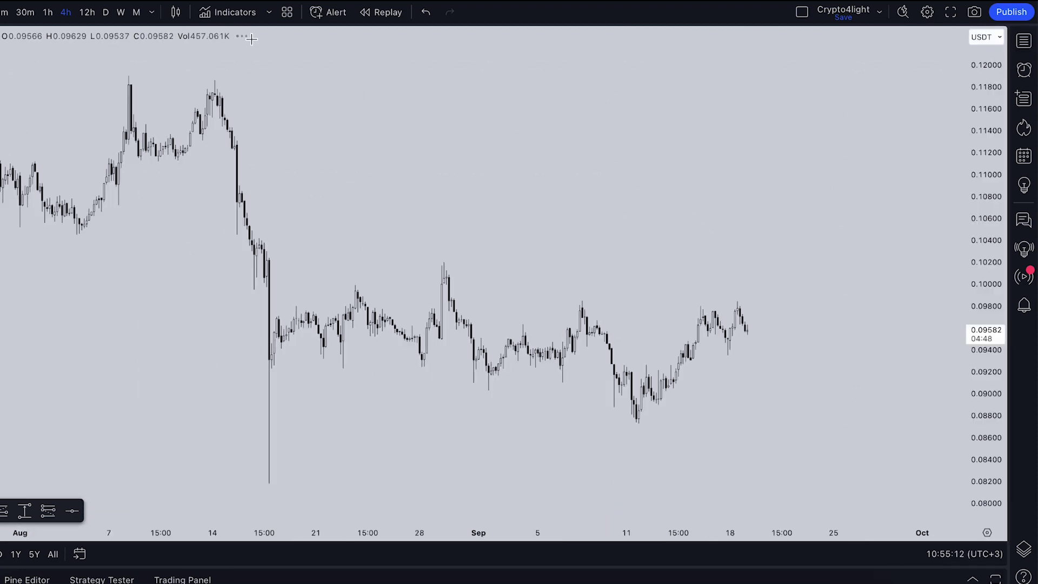
click(286, 13)
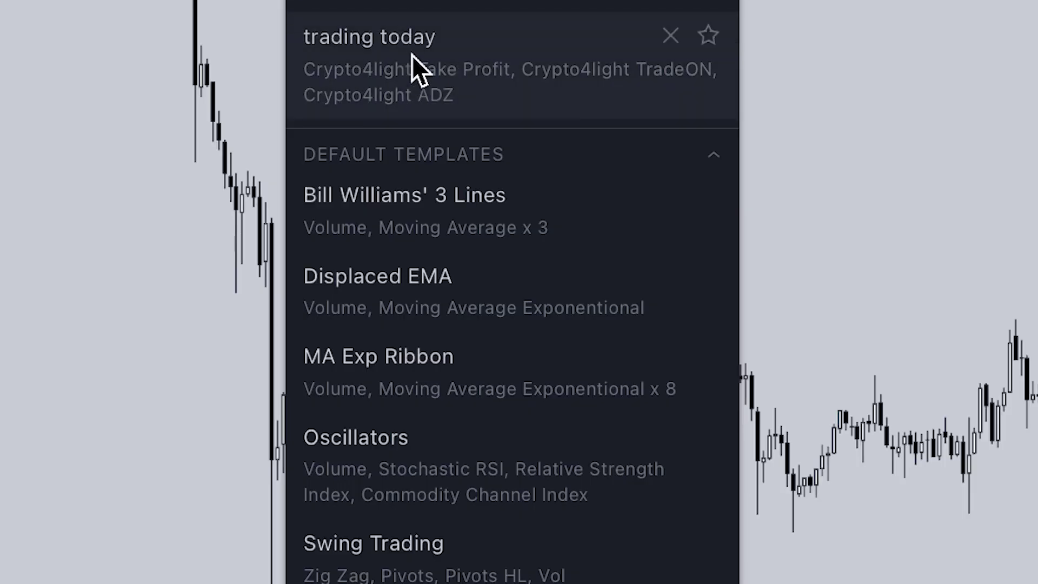
click(412, 54)
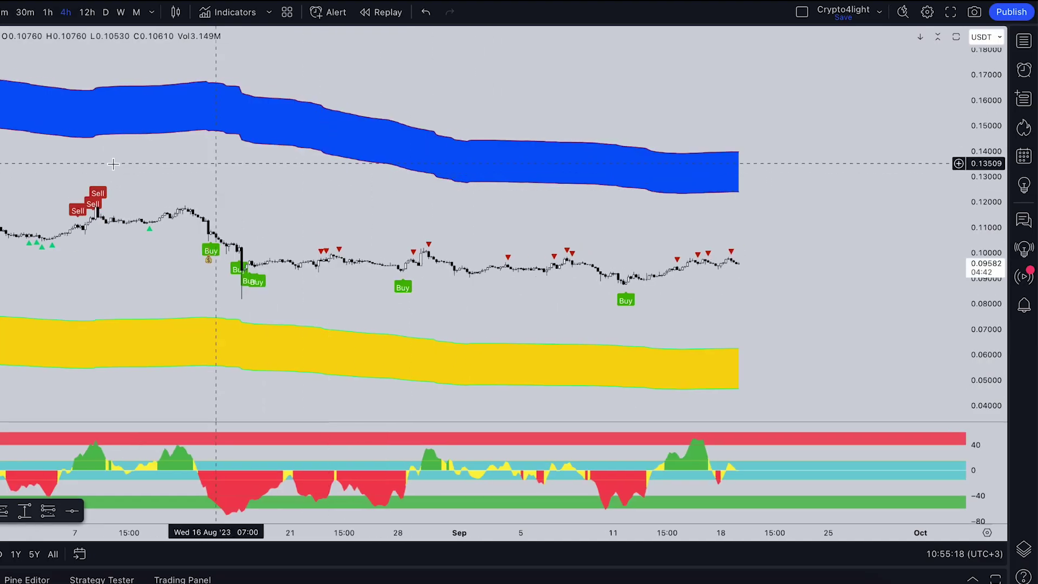
scroll(594, 271, down, 1)
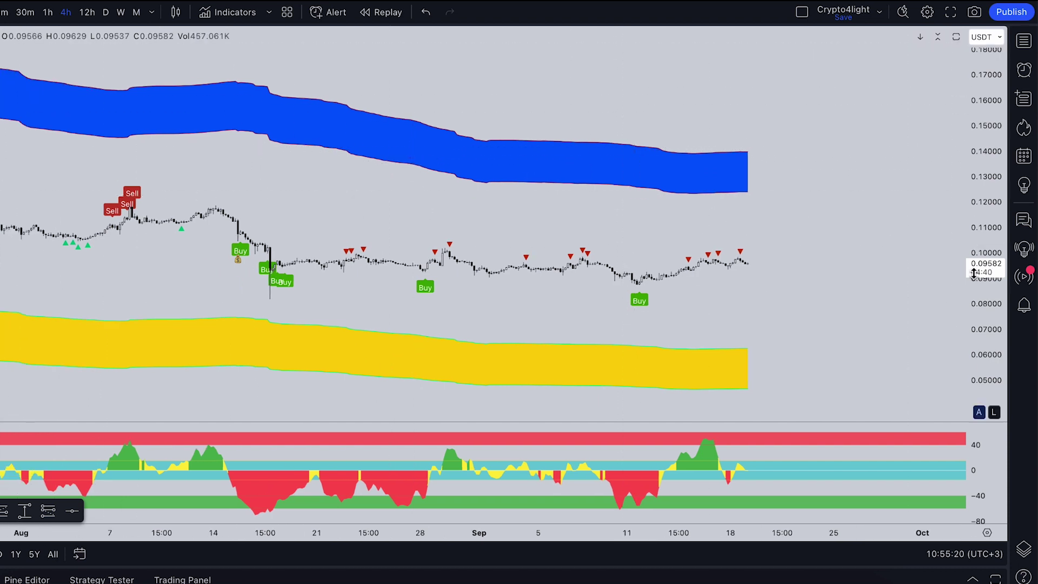
drag(973, 273, 973, 233)
drag(833, 194, 649, 139)
Add the trading today template to the favorites and switch the chart between the favorited trading today and Oscillators templates
click(286, 13)
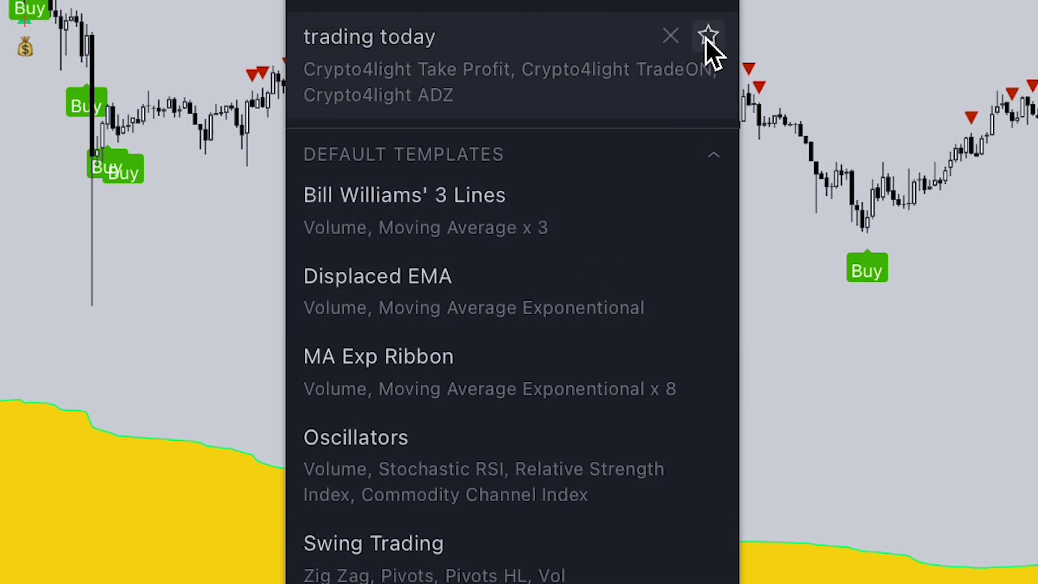
click(706, 37)
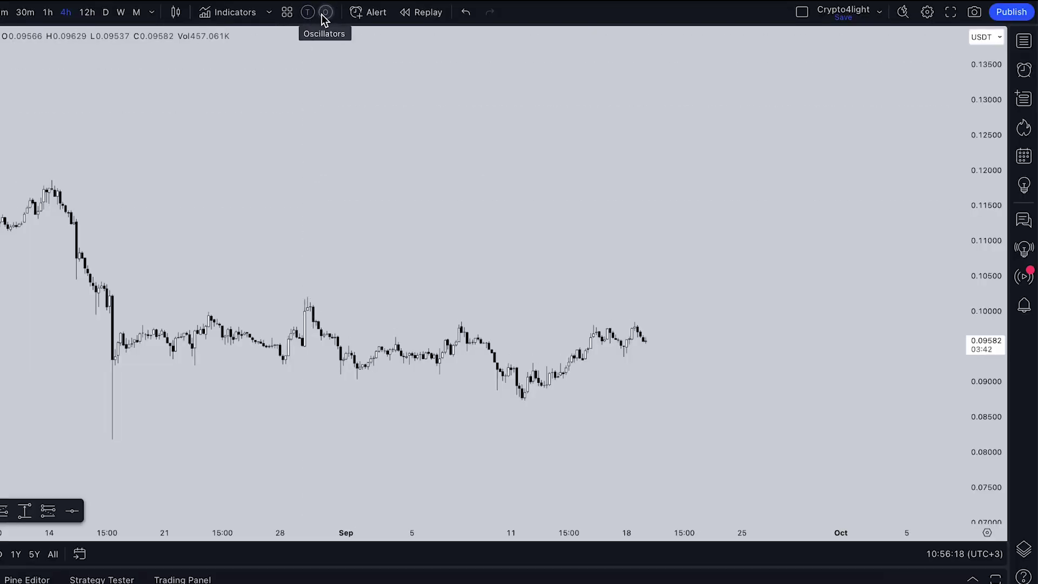
click(326, 12)
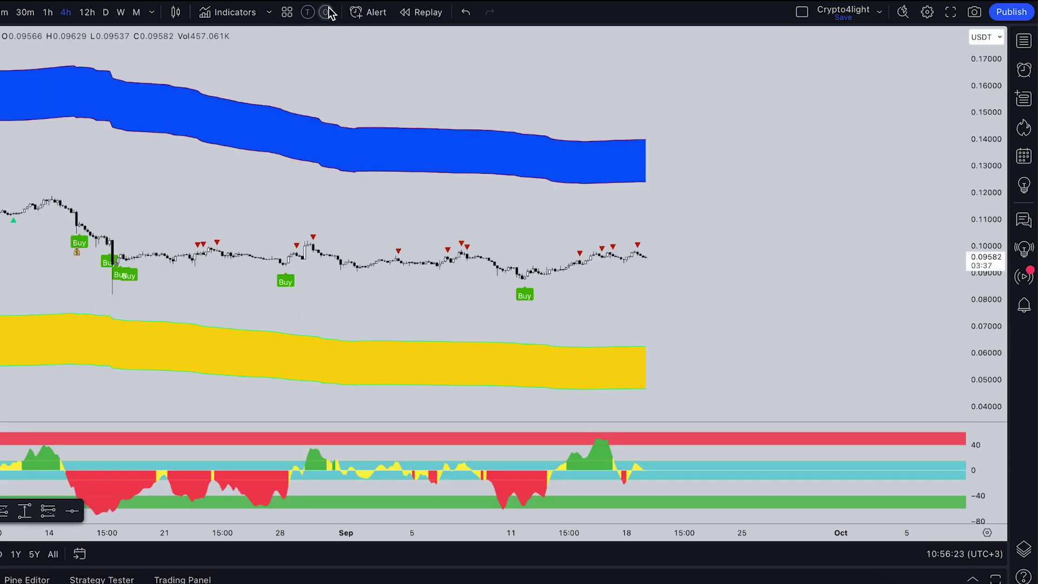
click(308, 12)
click(326, 12)
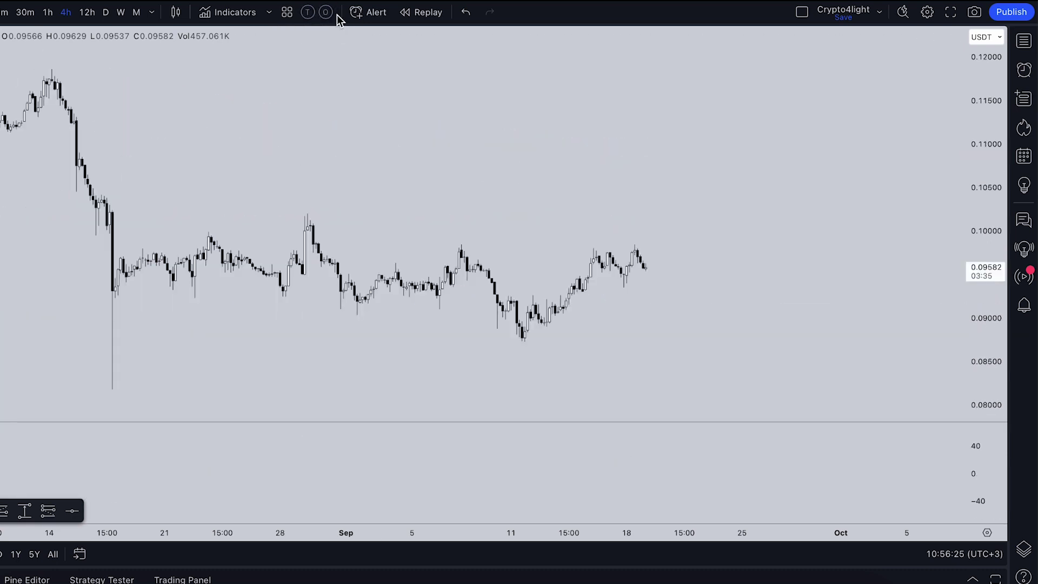
click(327, 13)
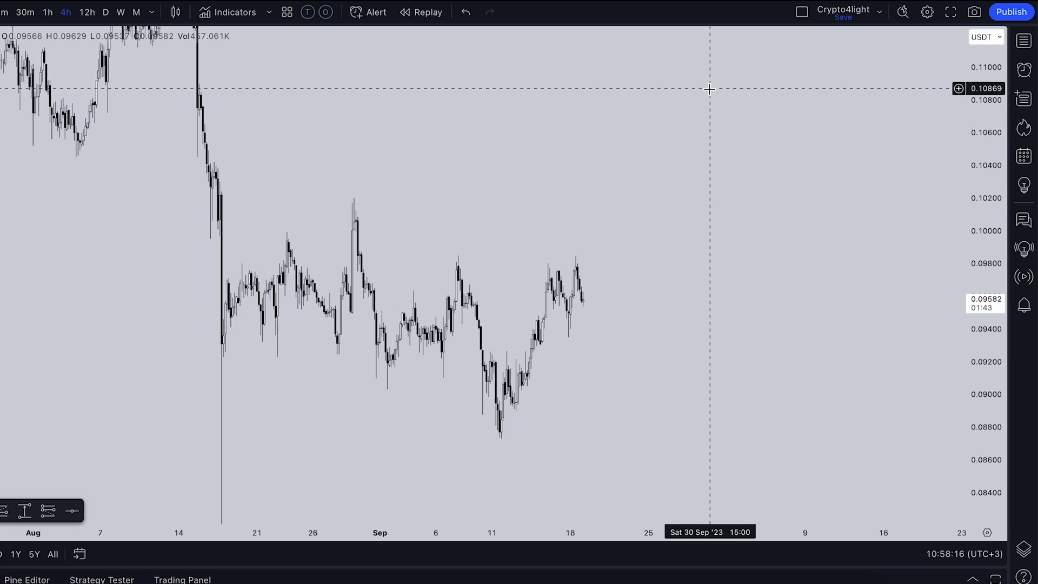
Split the layout into two side-by-side charts and compare the synced crosshair on the OKX and BINANCE ALGOUSDT charts
click(802, 12)
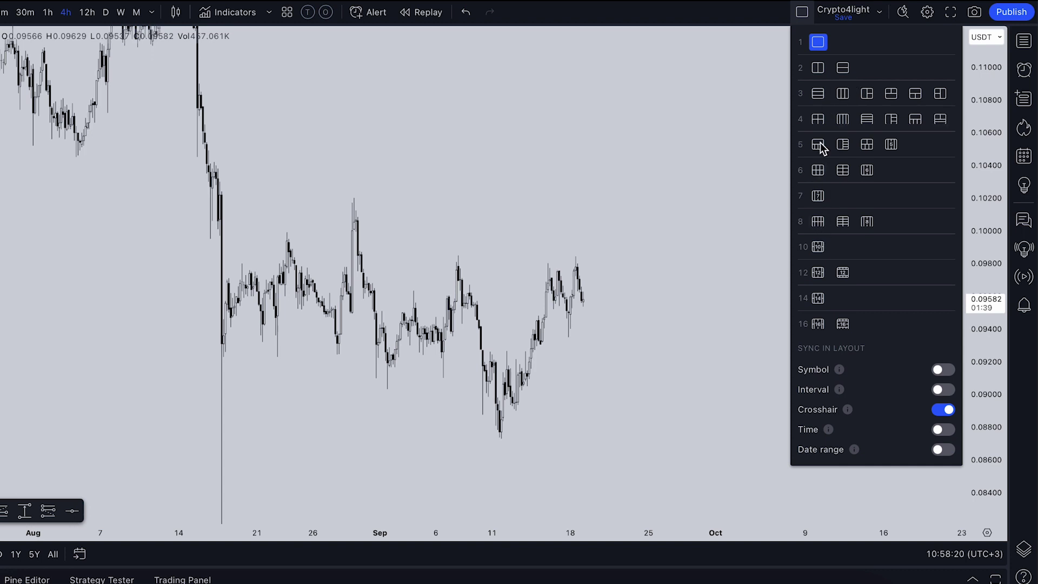
click(821, 67)
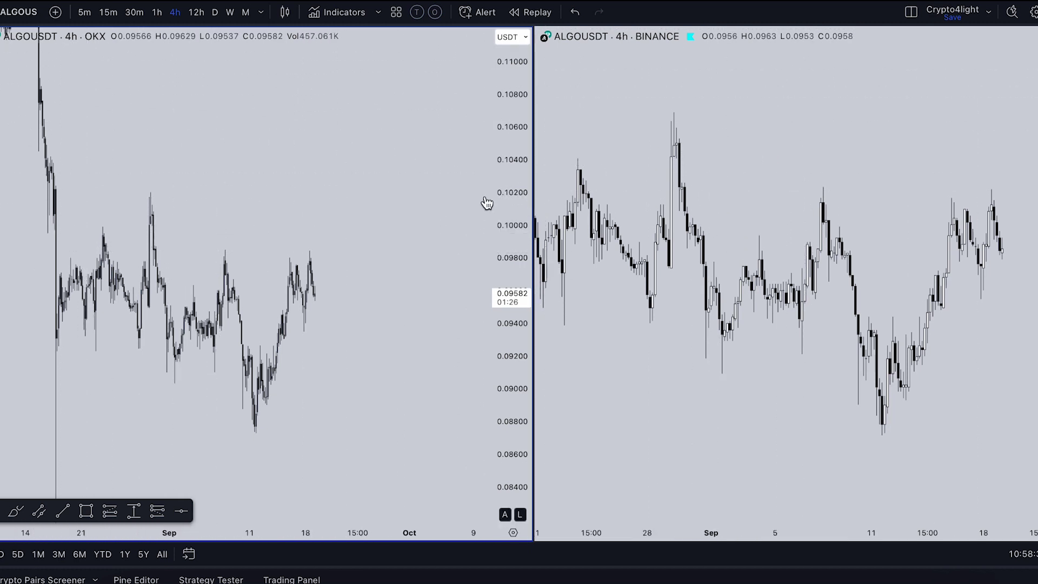
drag(486, 204, 499, 156)
scroll(210, 163, up, 3)
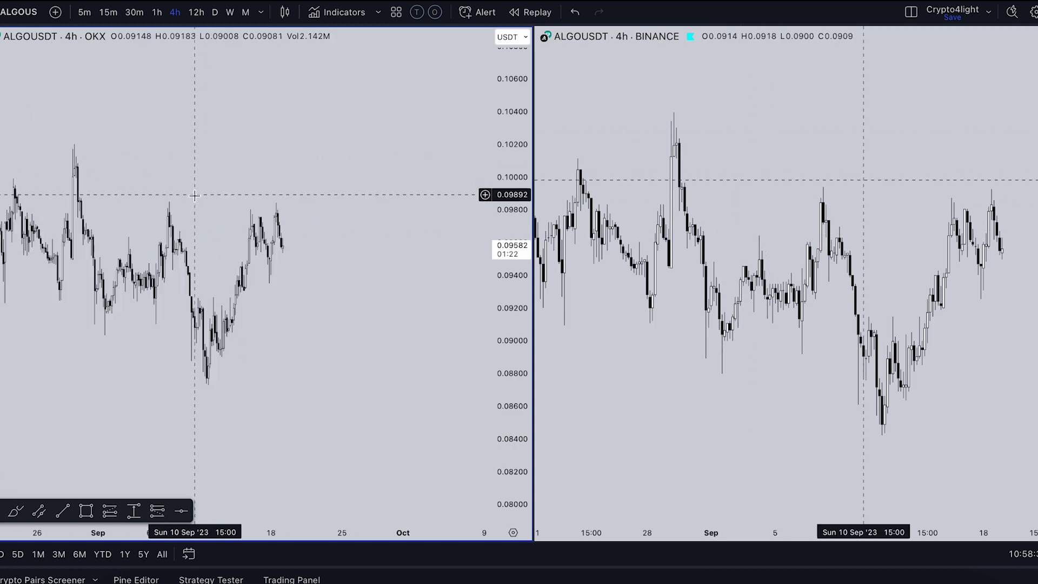
drag(189, 37, 104, 31)
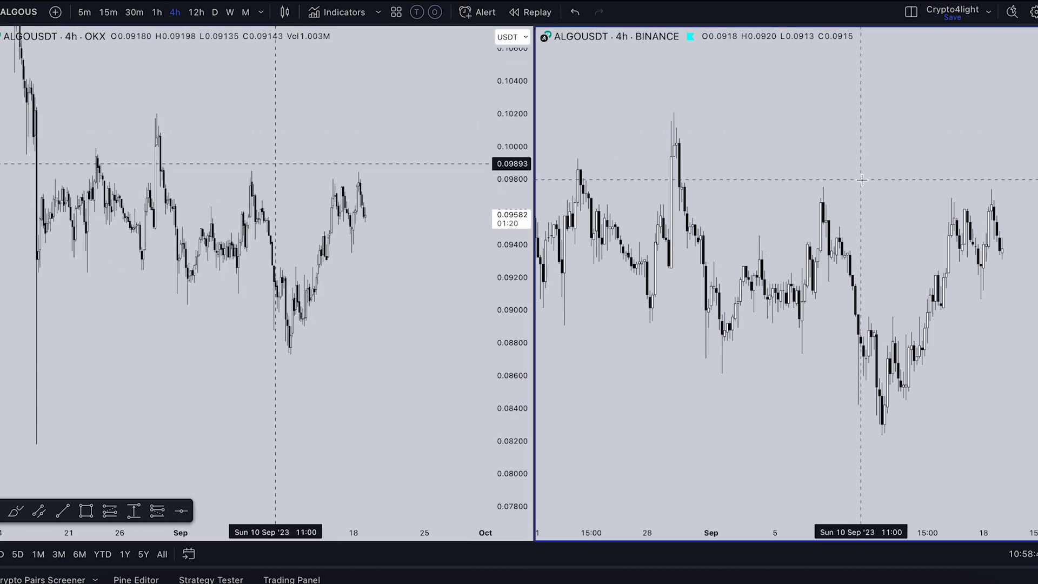
Switch the BINANCE ALGOUSDT chart to 5 minutes and compare its crosshair with the 4-hour OKX chart
click(84, 12)
scroll(700, 133, down, 6)
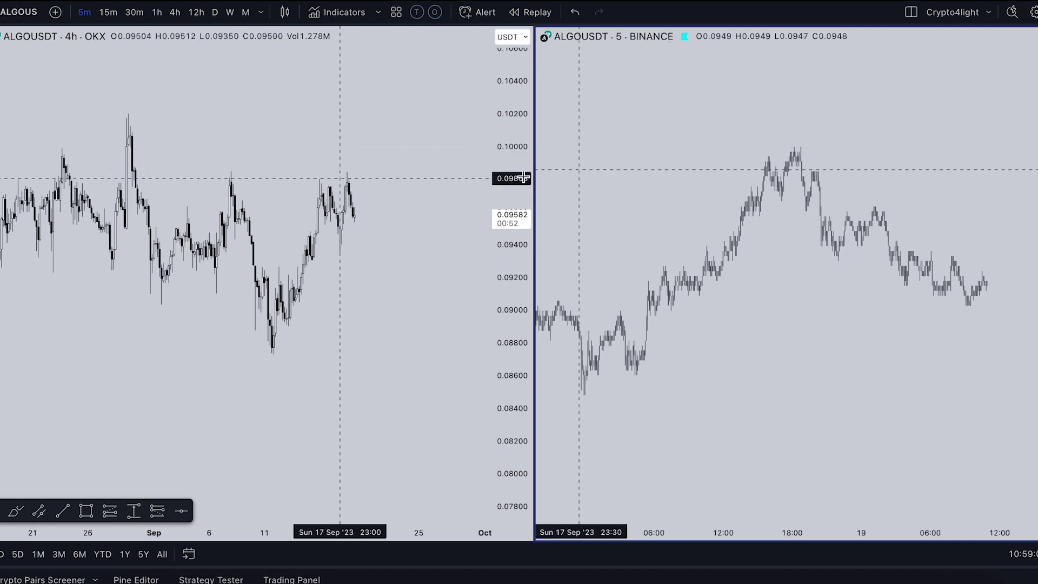
scroll(367, 178, left, 1)
scroll(378, 180, left, 1)
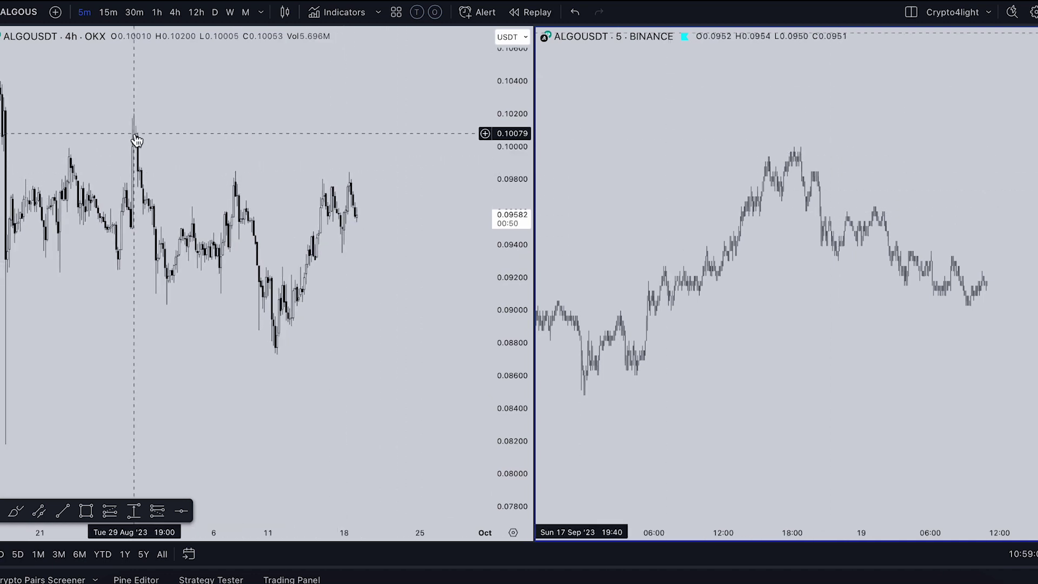
Set the BINANCE chart back to 4 hours and search for BTC to load BTCUSD from BITSTAMP
click(174, 12)
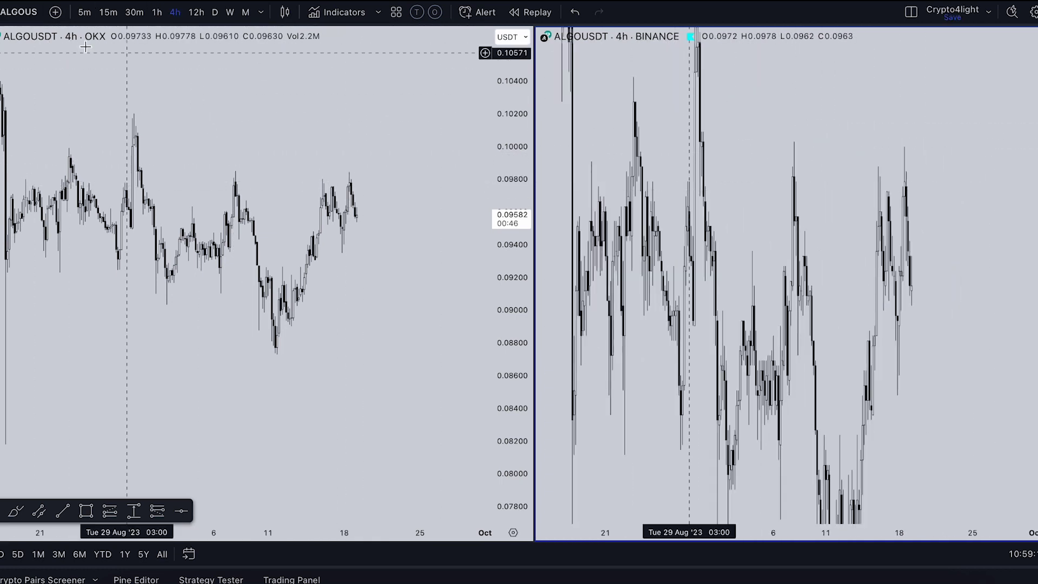
click(19, 12)
text(BTC)
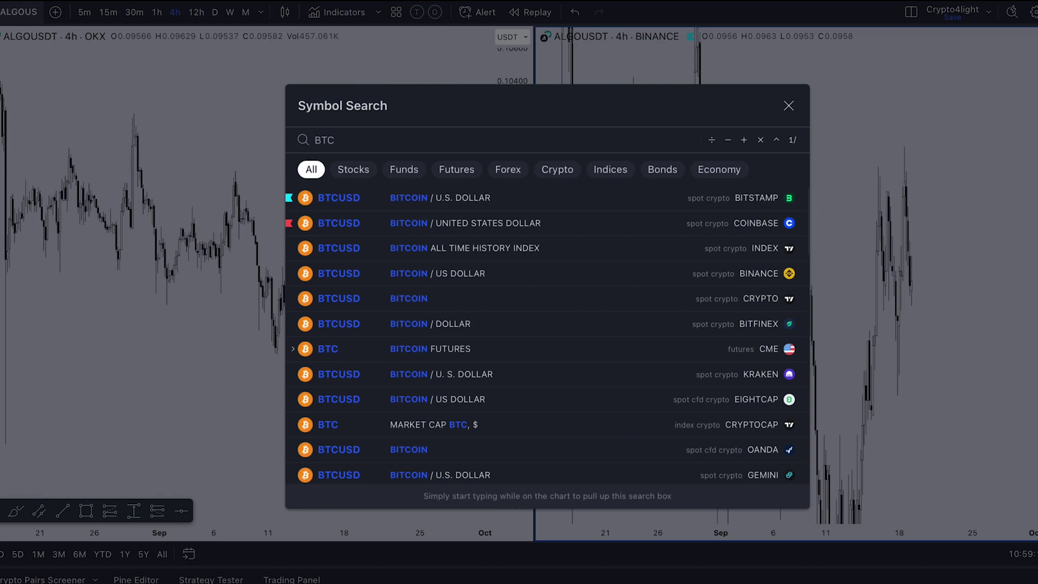
click(630, 195)
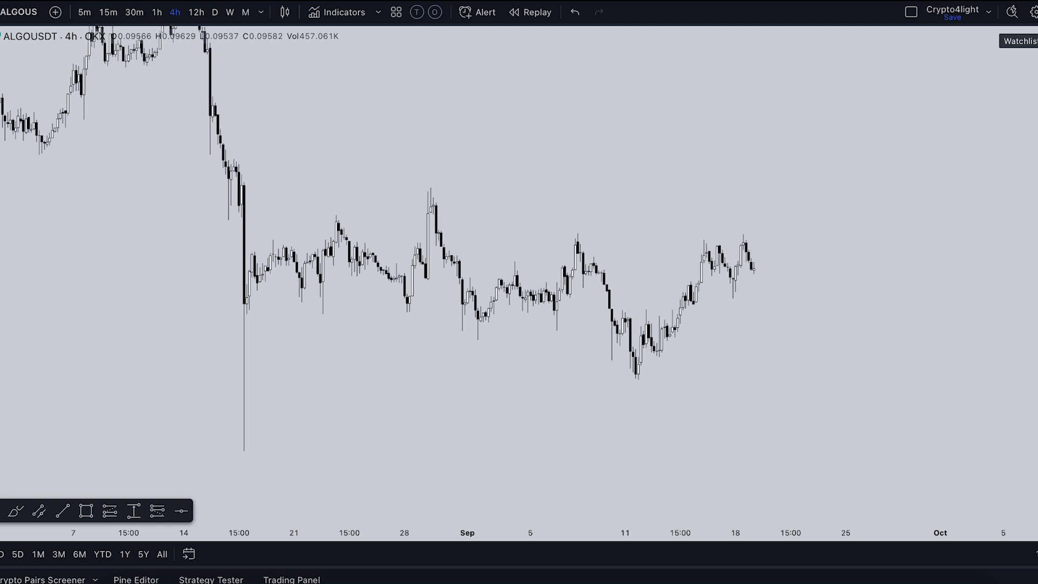
Show the OKX watchlist, chart ACHUSDT from it, and browse further down its symbols
click(1034, 41)
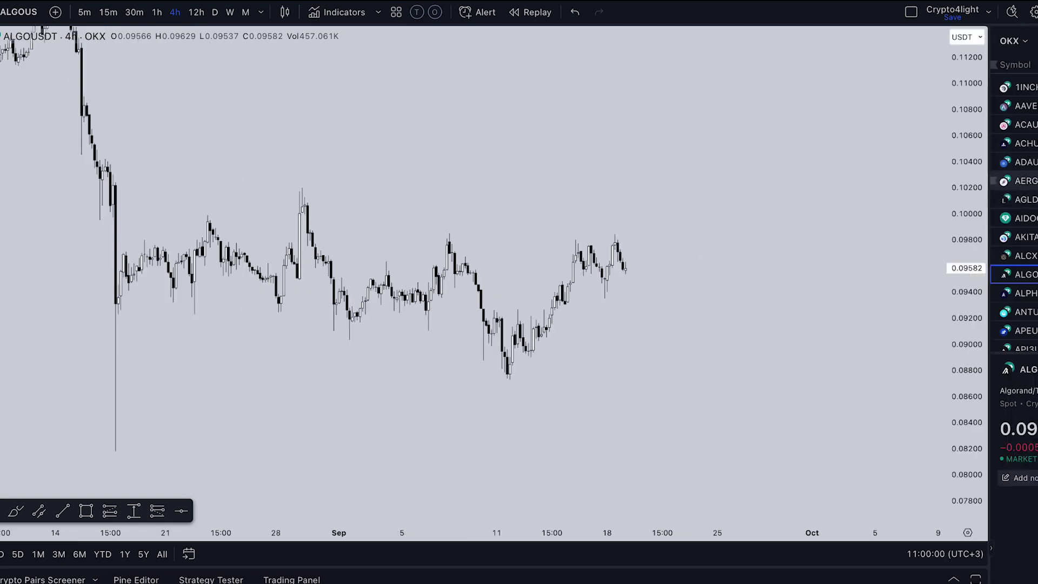
click(1026, 143)
scroll(1017, 216, down, 5)
scroll(1017, 217, down, 8)
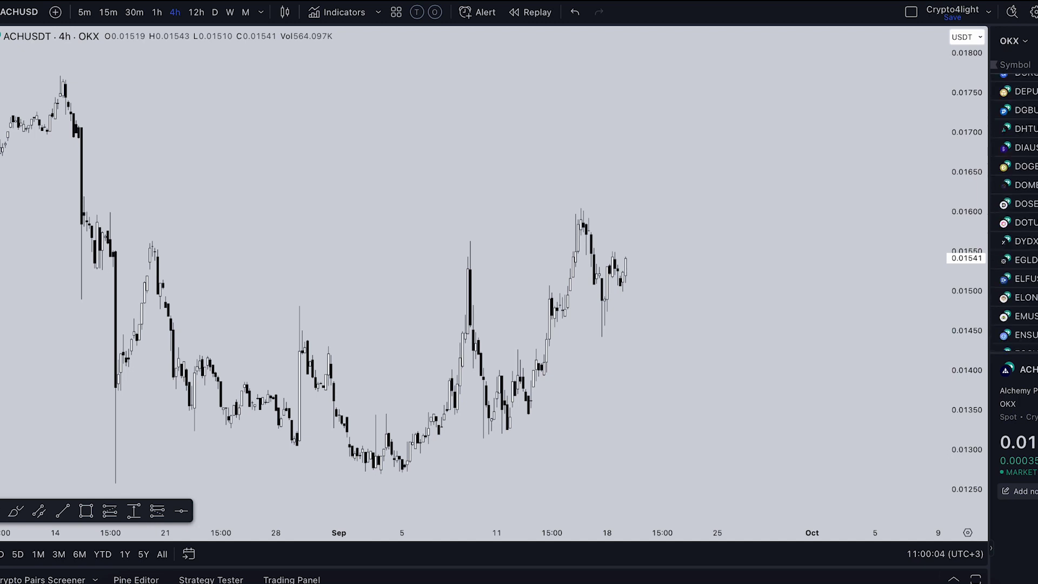
Browse the symbol search results for ACHUSDT and chart ACAUSDT from BYBIT
click(13, 13)
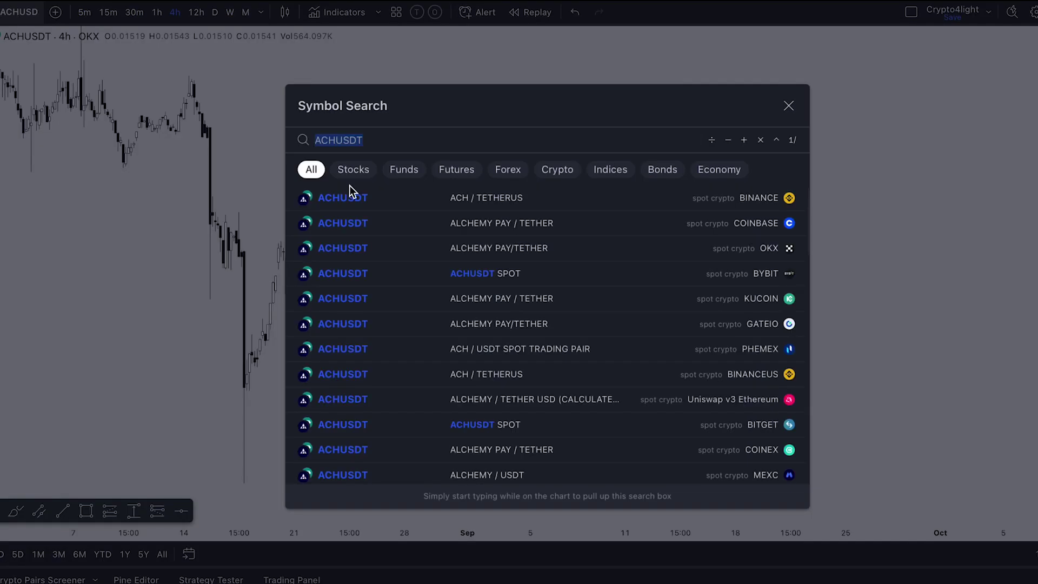
scroll(427, 243, down, 7)
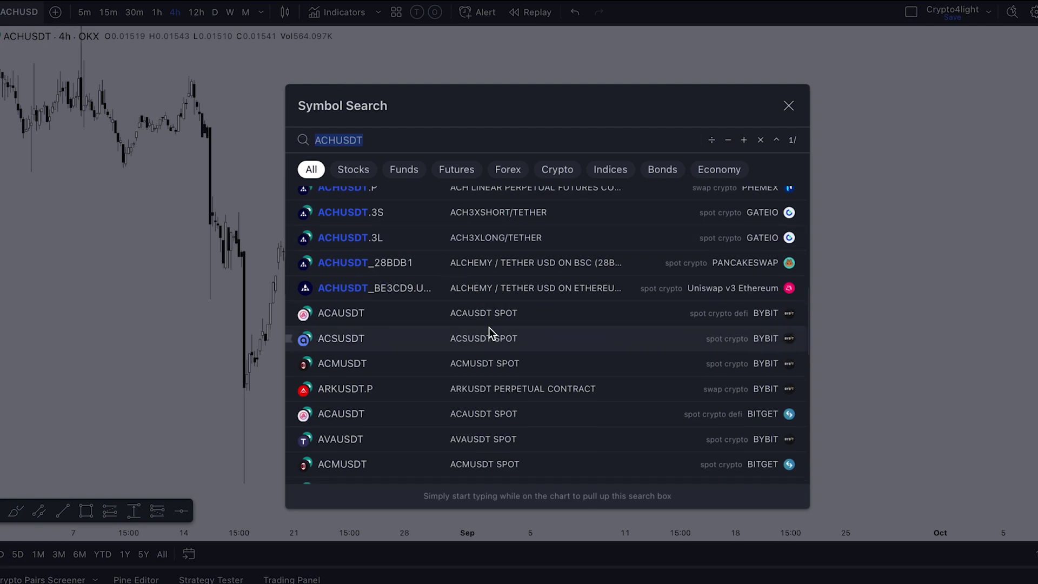
click(487, 313)
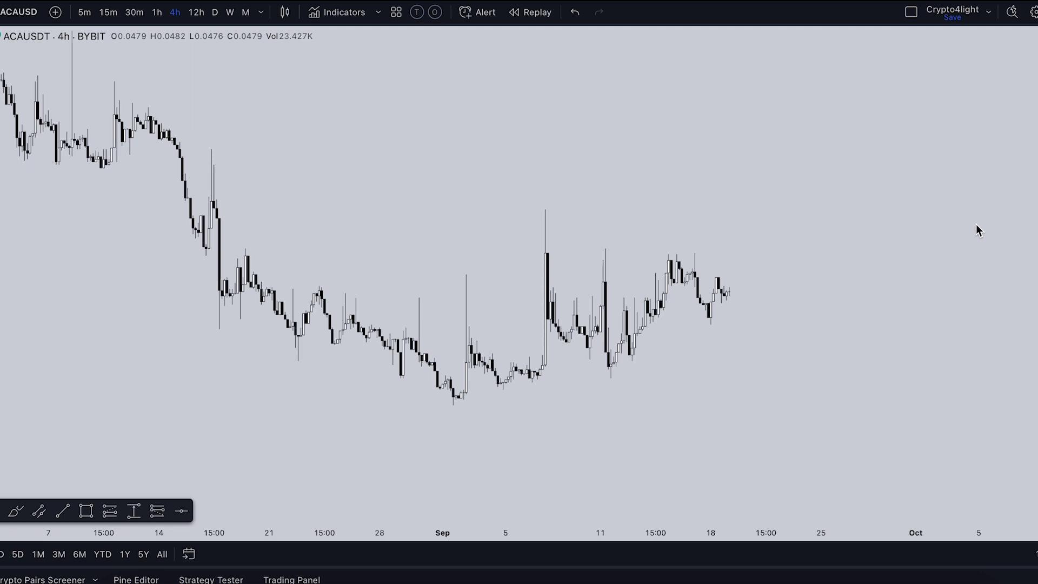
Look up two more symbols straight from the chart and load each in turn: GMTUSDT from BINANCE and SOLUSDT
text(GMTUSDT)
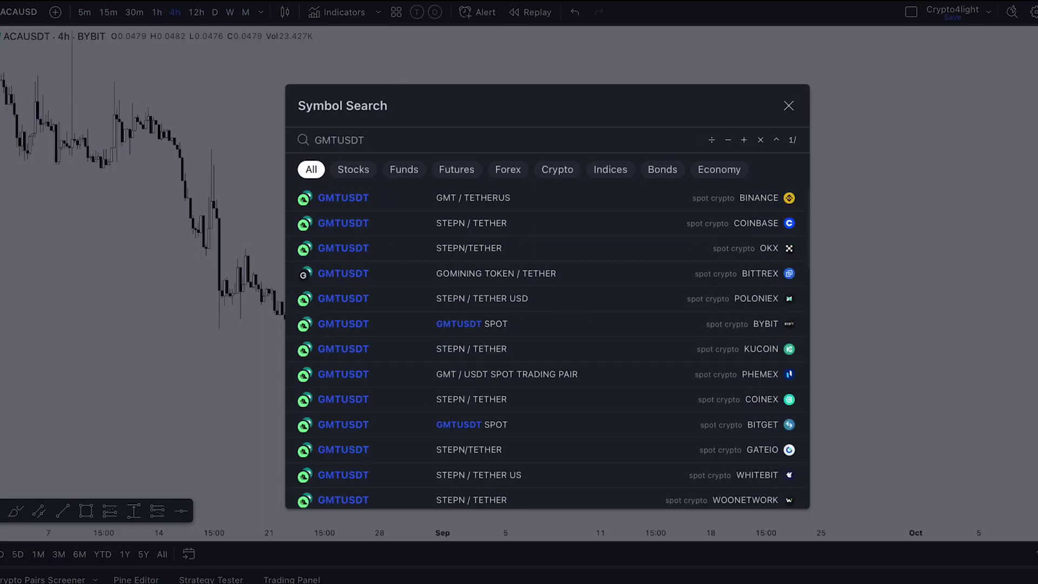
click(565, 203)
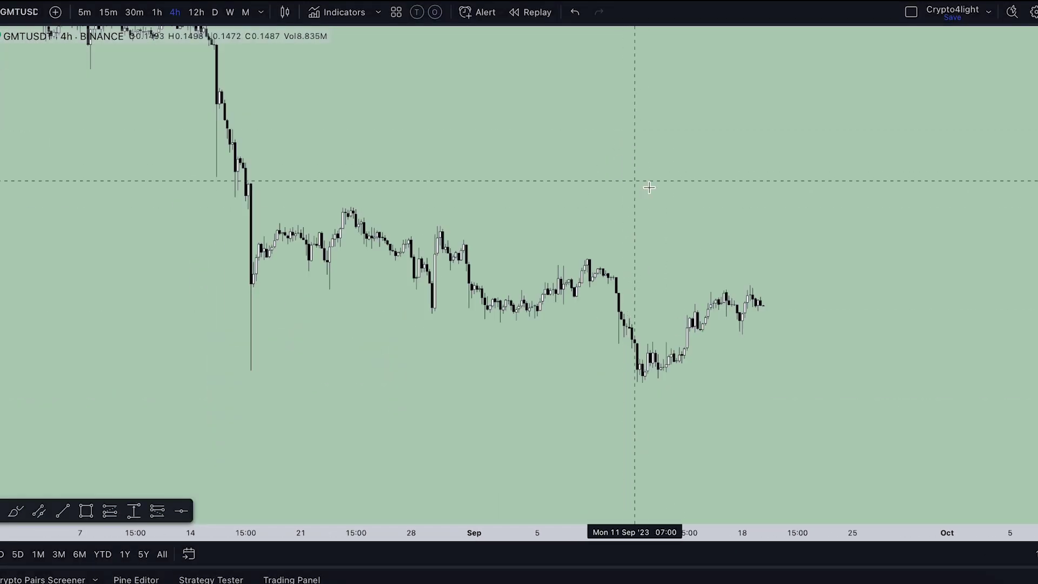
text(SOL)
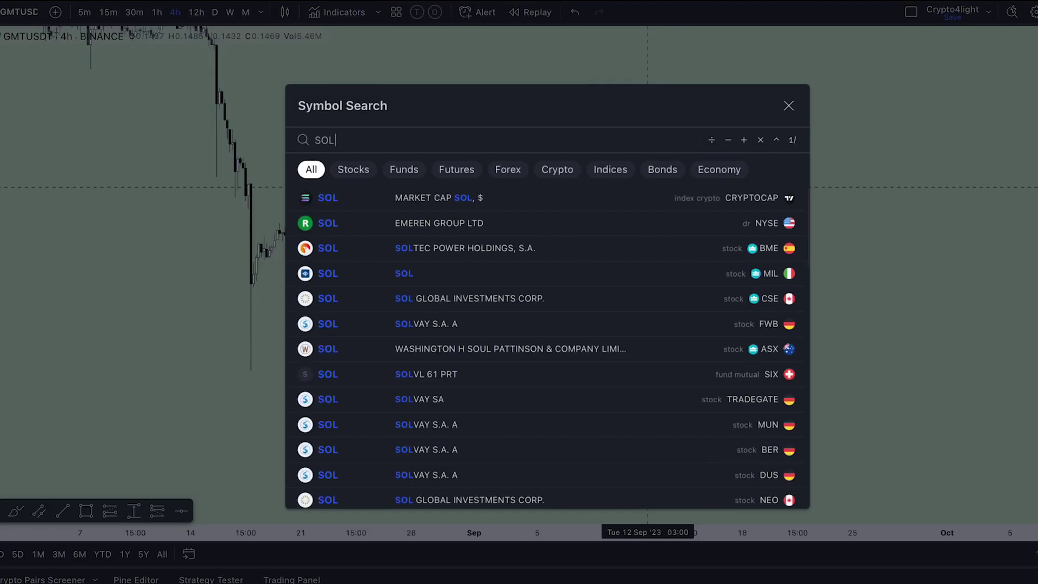
text(USDT)
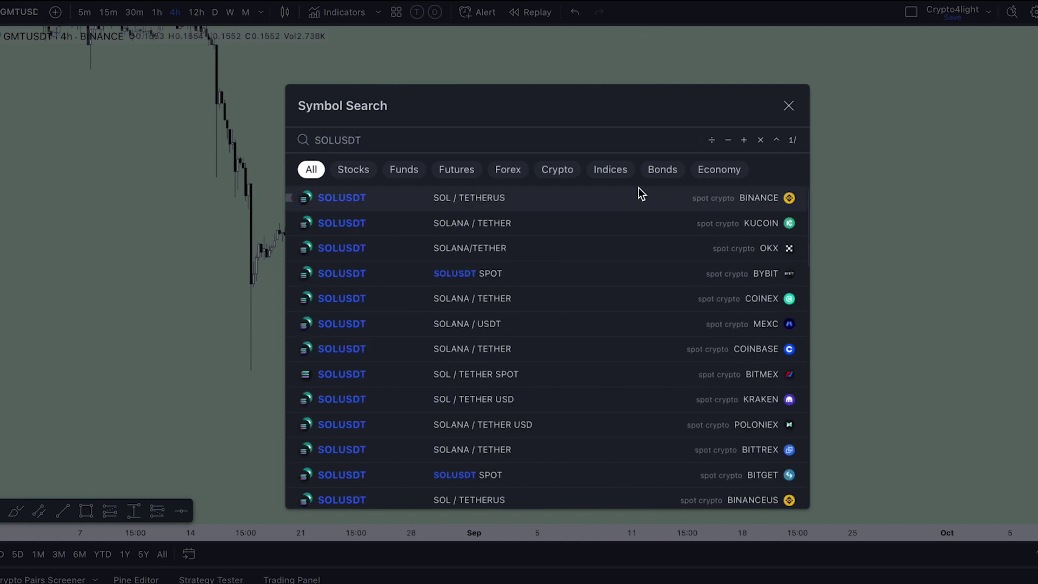
key(Return)
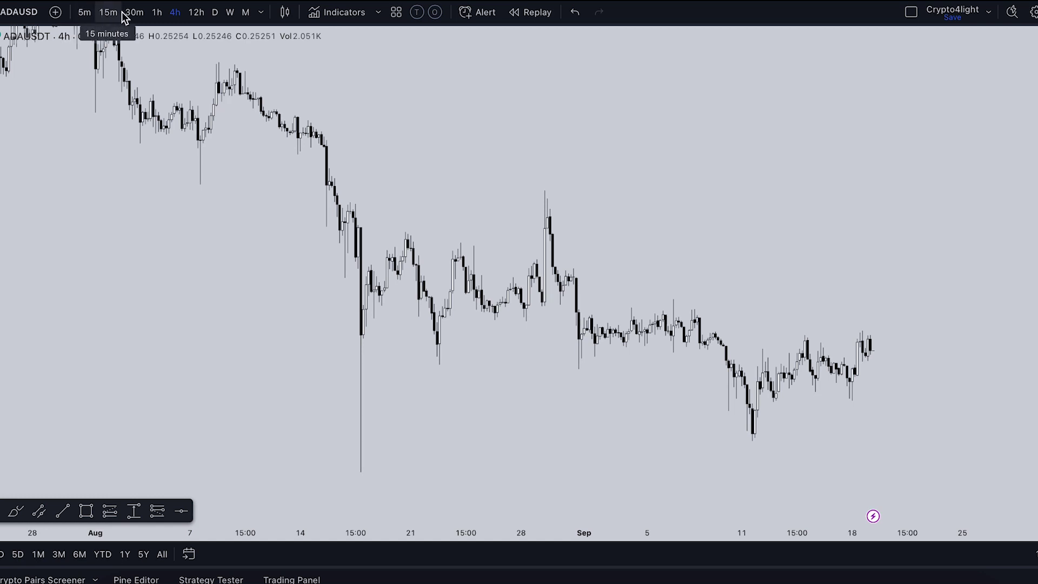
Show the full list of chart intervals with their favorite marks and the units offered for custom intervals
click(262, 13)
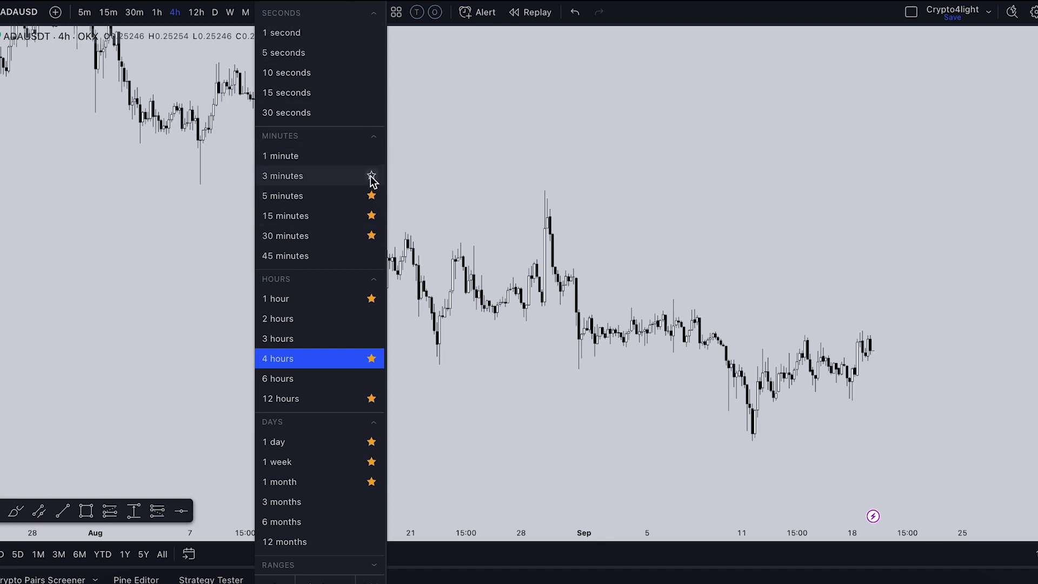
scroll(335, 351, down, 1)
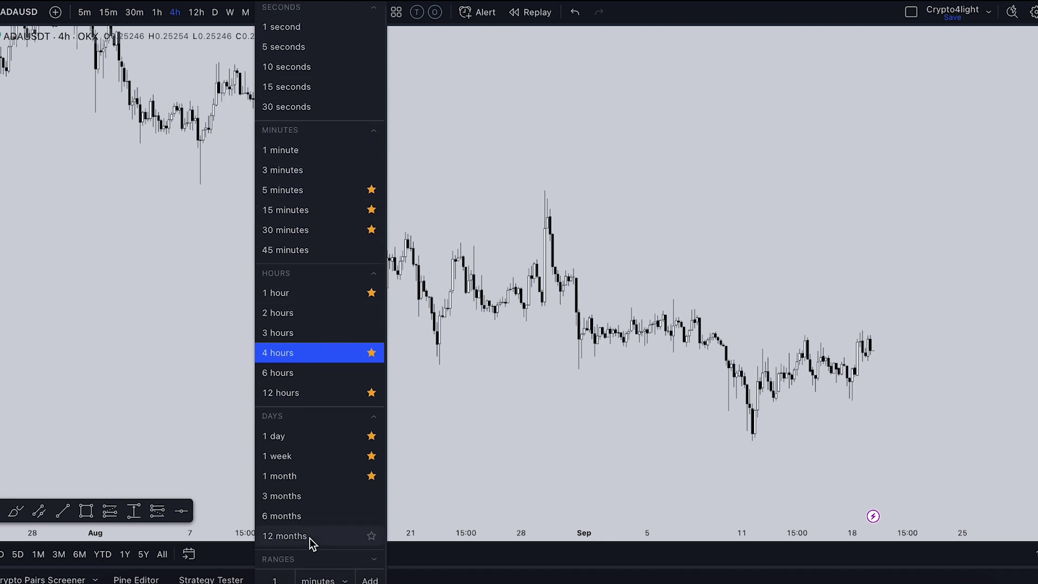
click(325, 580)
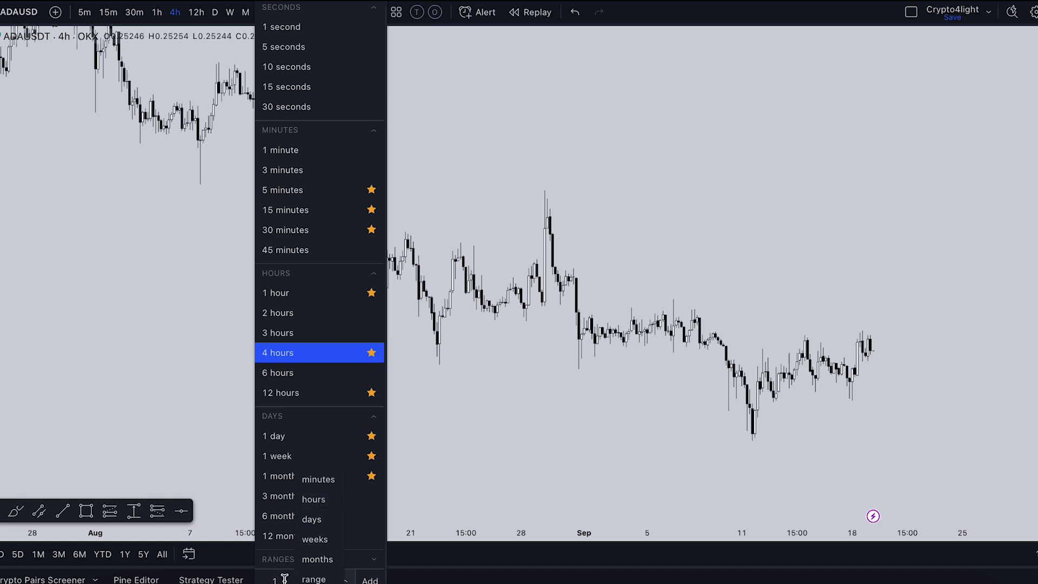
scroll(225, 64, up, 1)
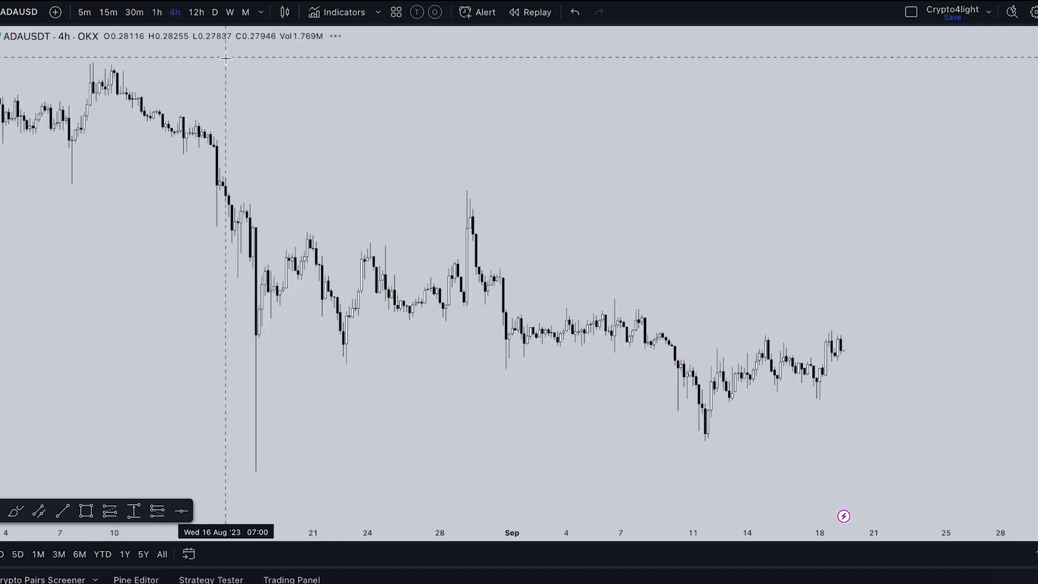
Switch the ADAUSDT chart to the 12-hour interval, to 30 minutes, and back to 4 hours
click(196, 13)
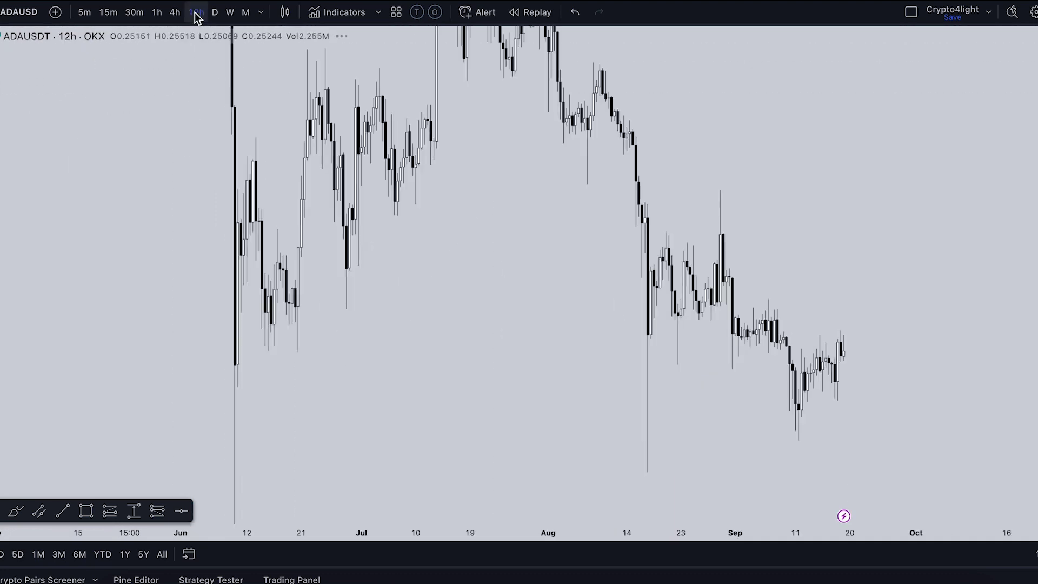
click(133, 13)
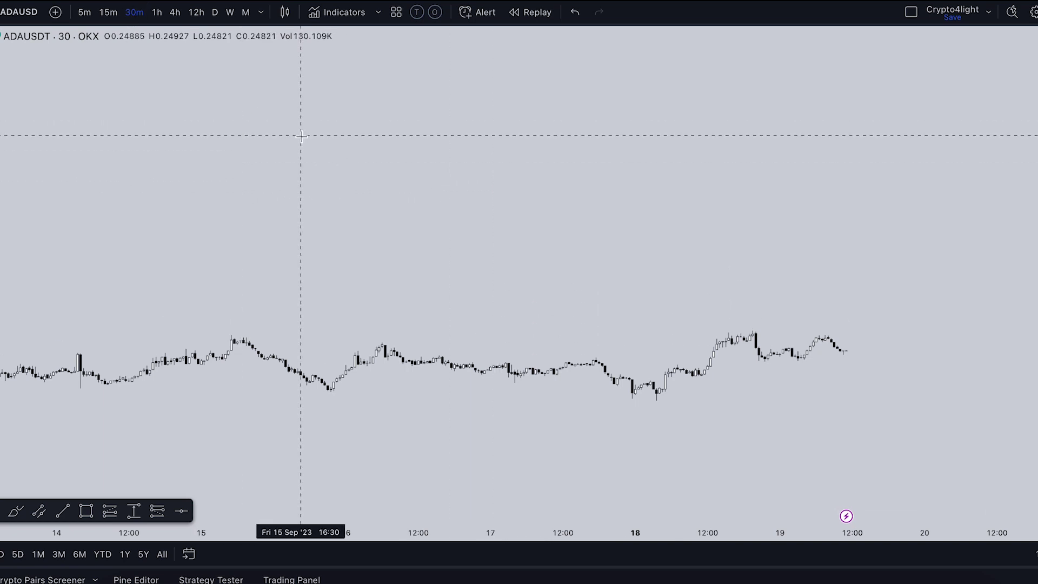
click(175, 12)
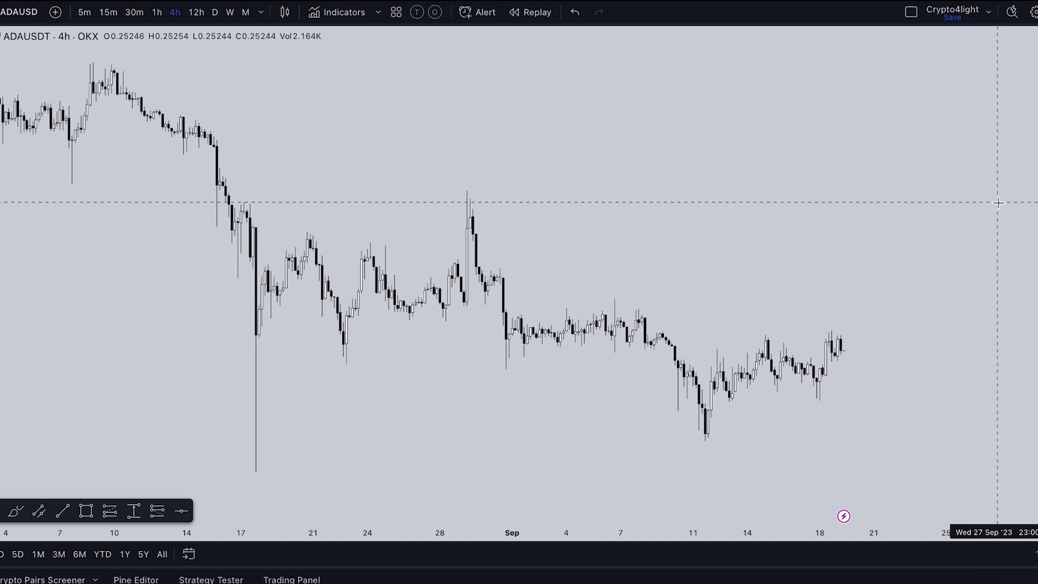
Enter custom intervals straight from the chart, applying 40, 22, 60 and 120 minutes in turn
text(40)
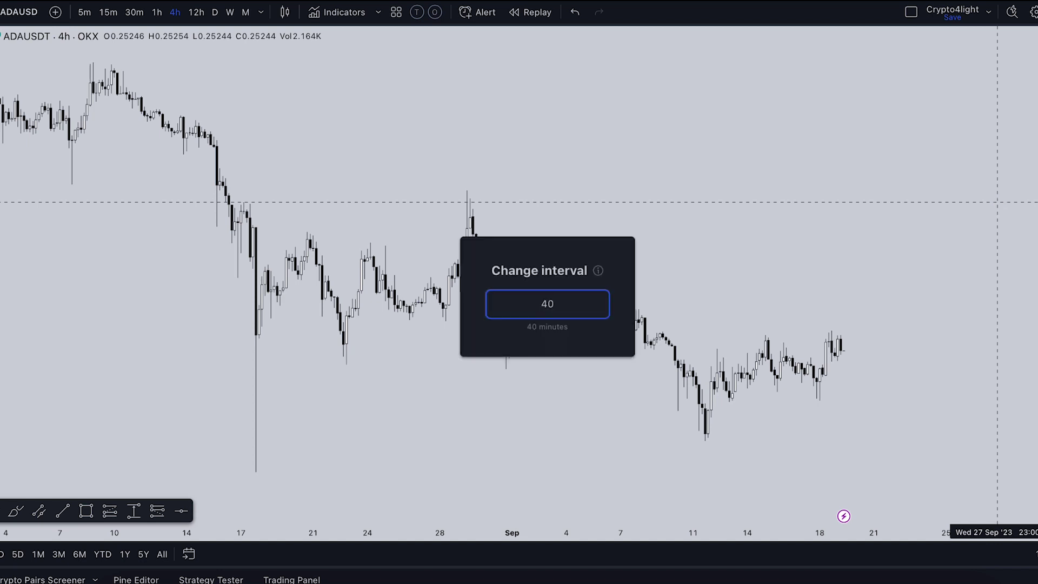
key(Return)
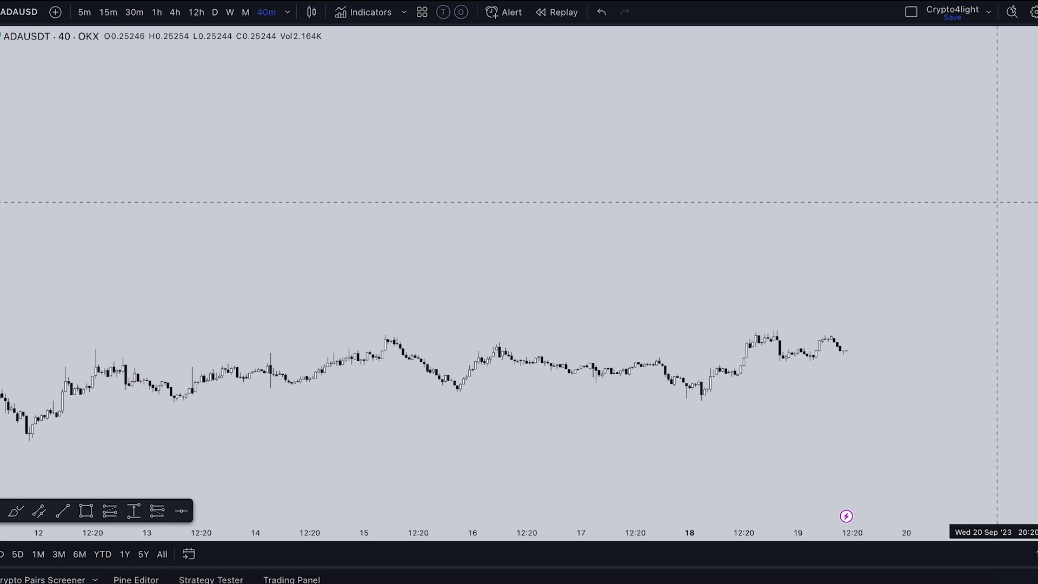
text(22)
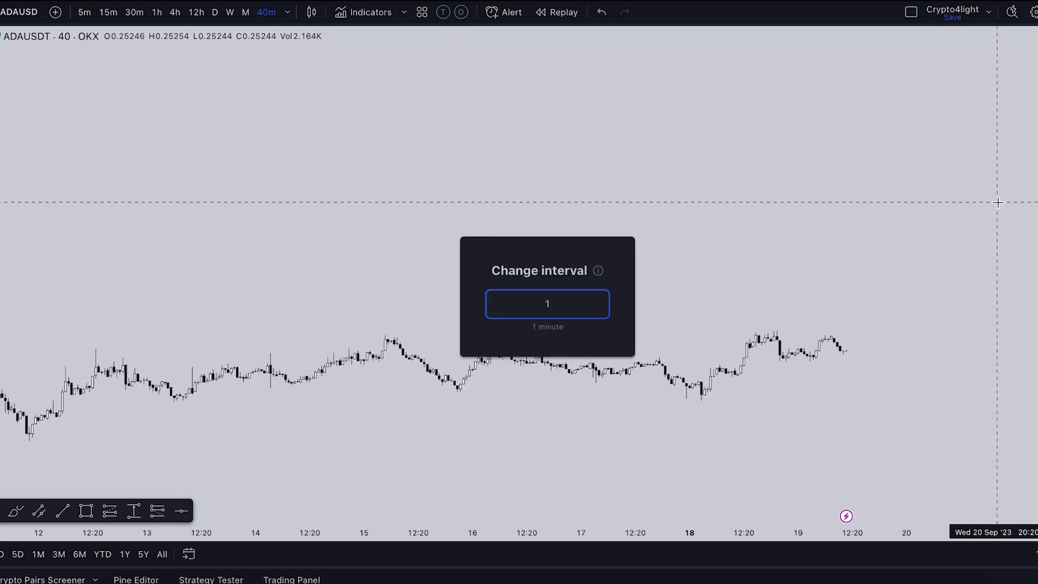
key(Return)
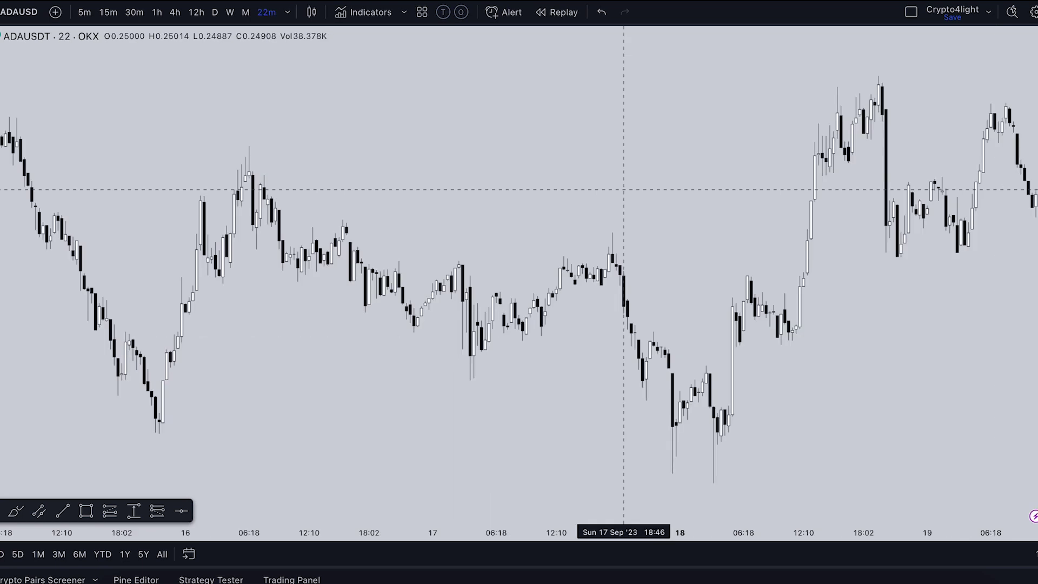
text(60)
key(Return)
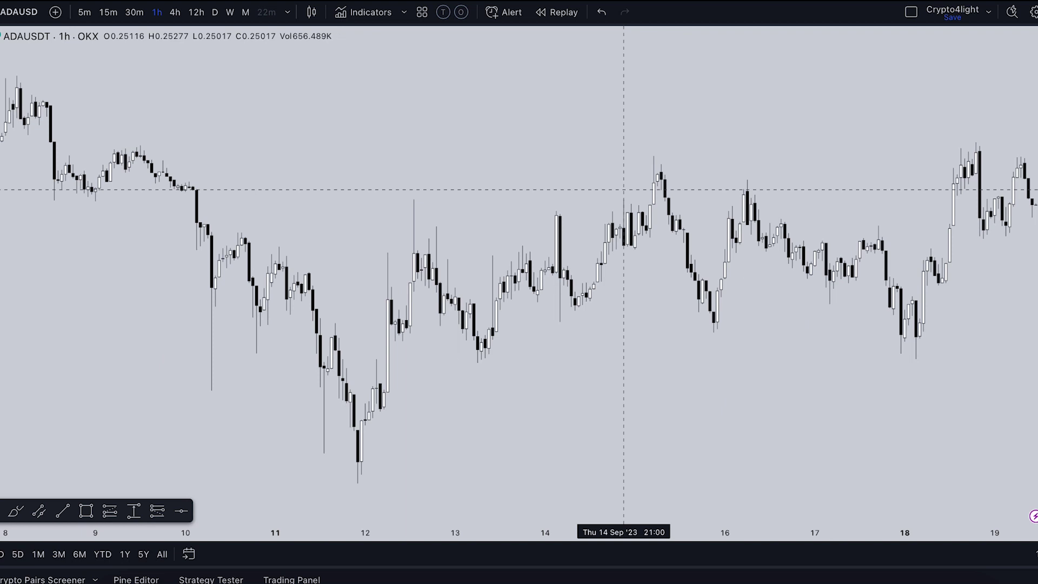
text(120)
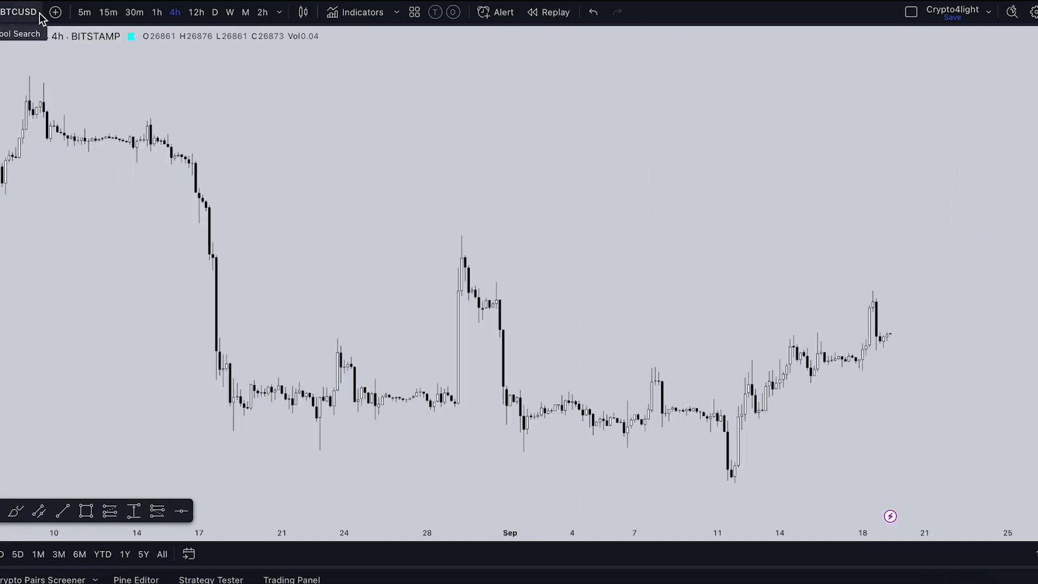
Compare BTCUSD with the XAU index from NASDAQ on the same percentage scale
click(55, 13)
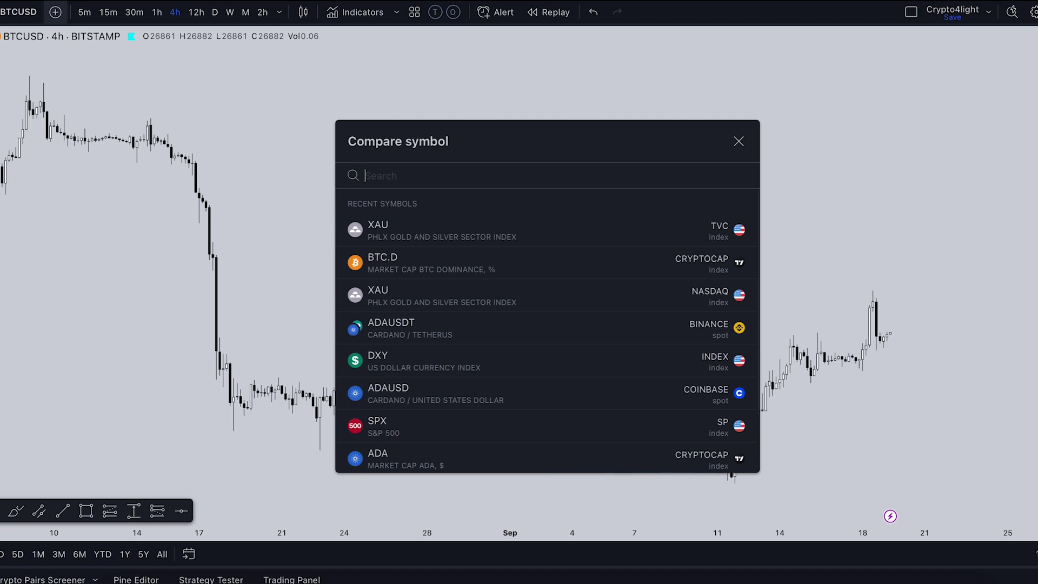
text(XAU)
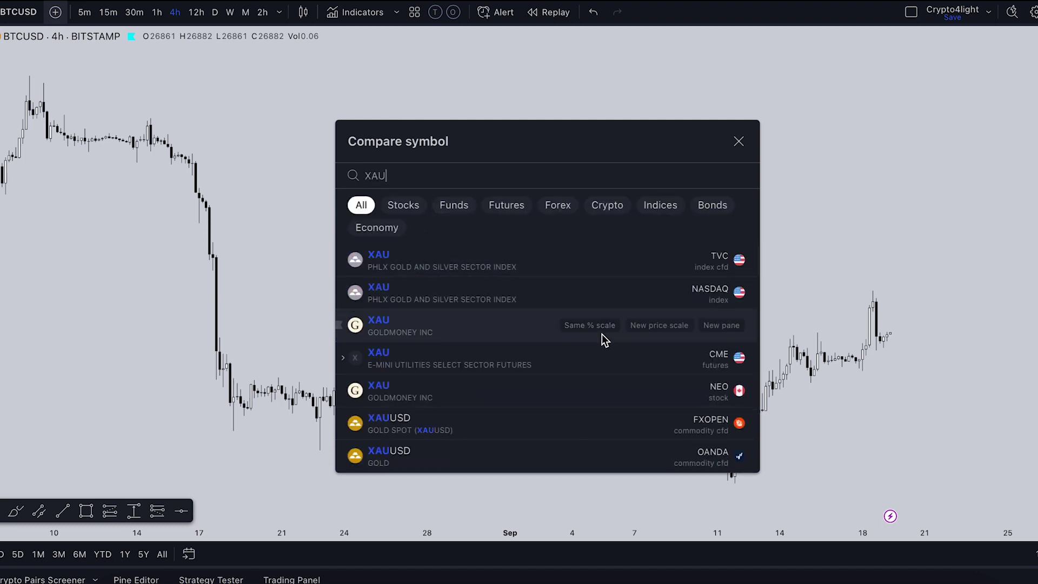
mouse_move(416, 295)
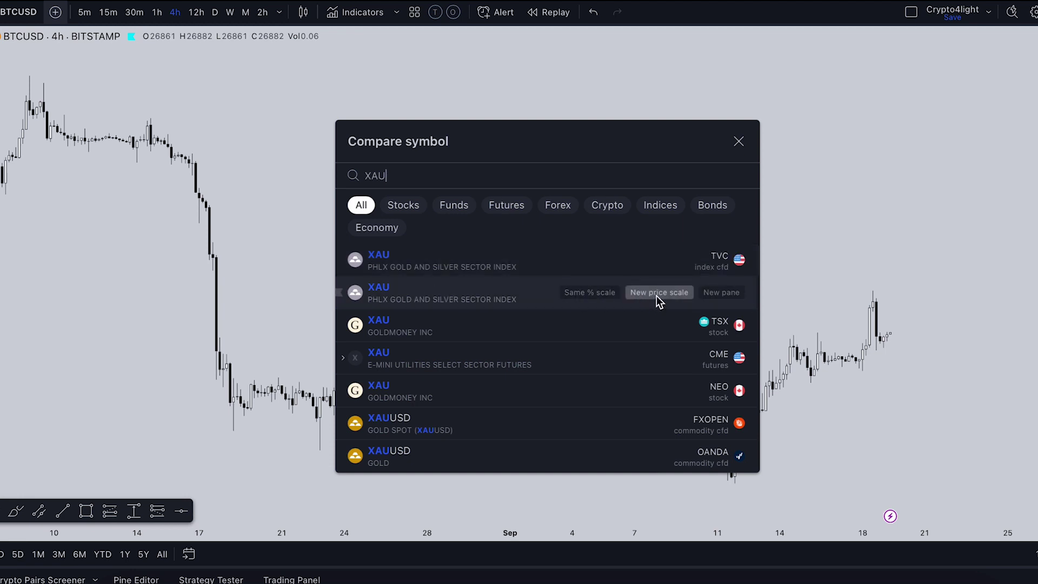
click(576, 294)
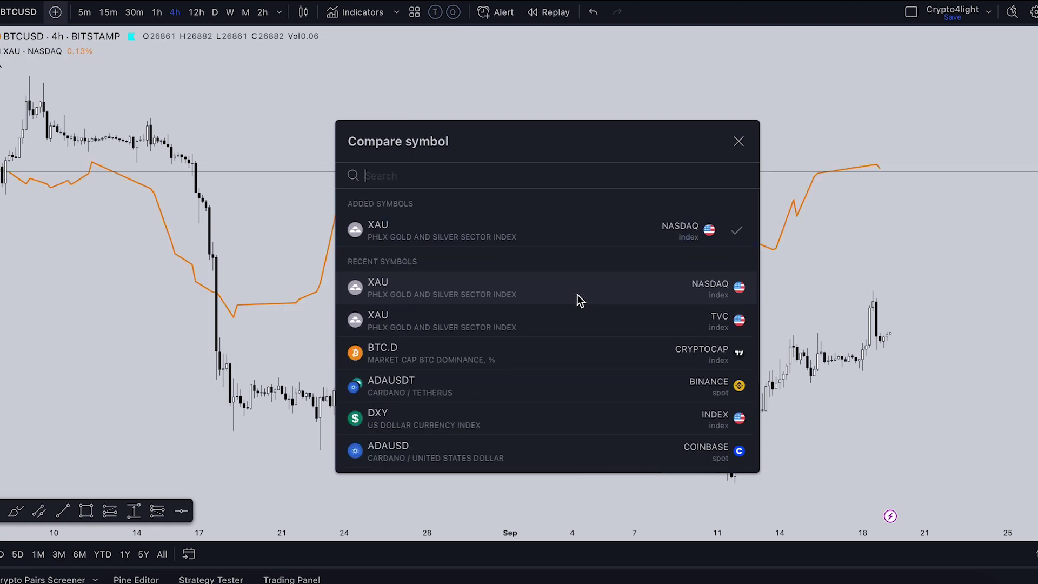
Add NASDAQ's XAU to the comparison again, once on a new price scale and once in a new pane
mouse_move(660, 289)
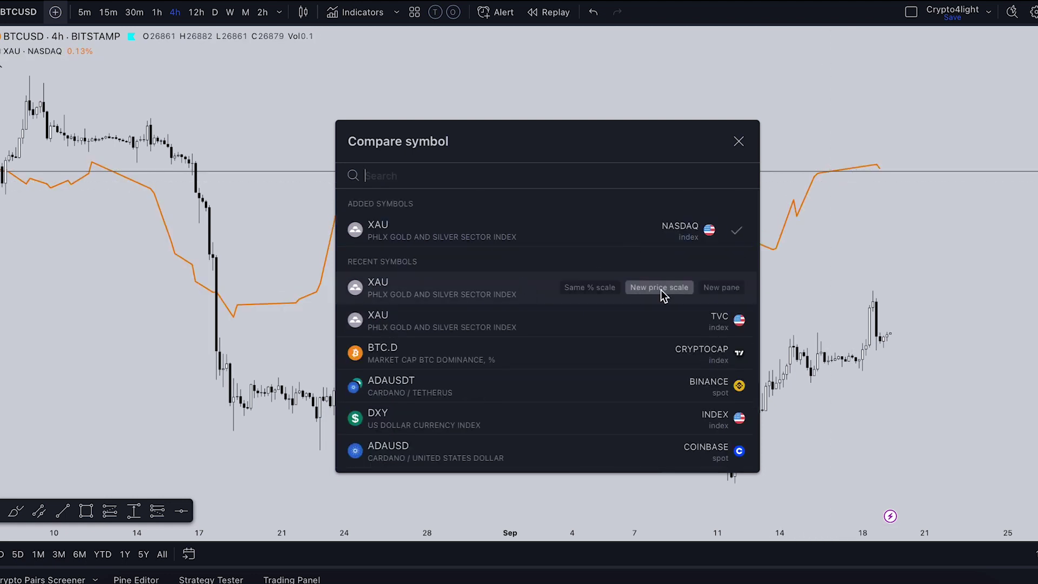
click(661, 290)
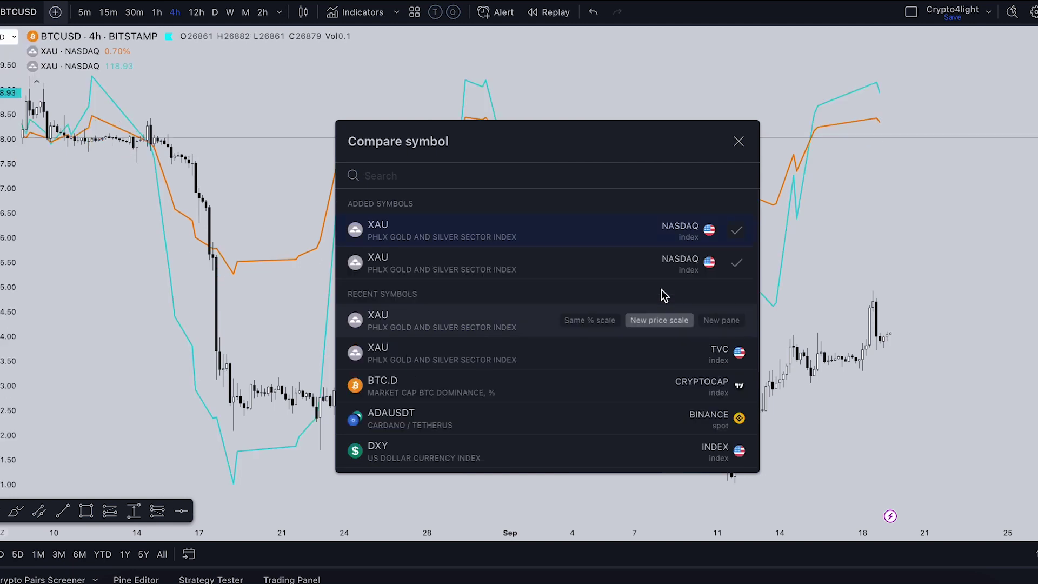
click(719, 321)
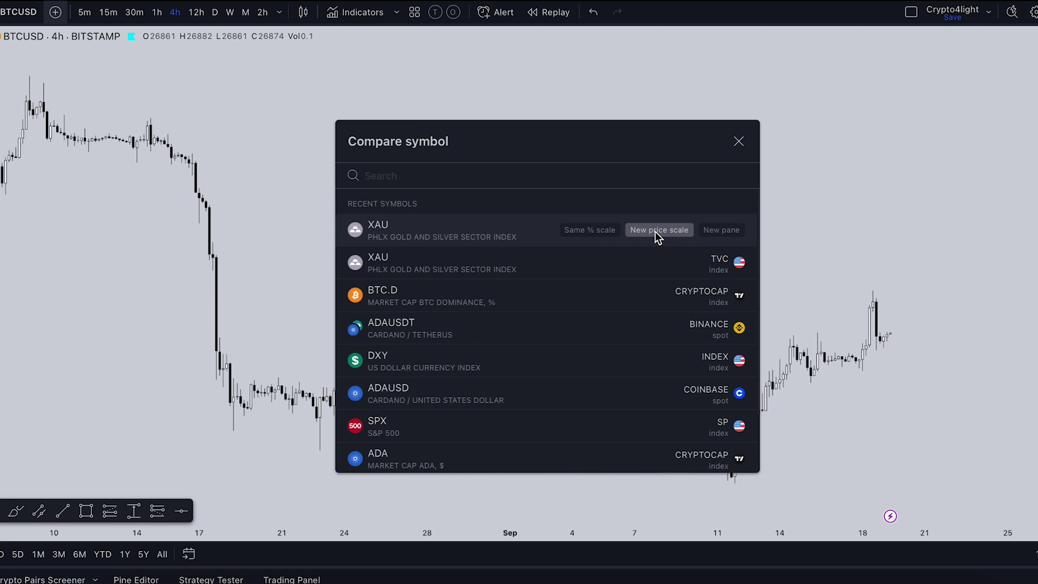
Overlay XAU from NASDAQ on a new price scale and compare it with BTCUSD on the daily interval
click(654, 232)
click(738, 141)
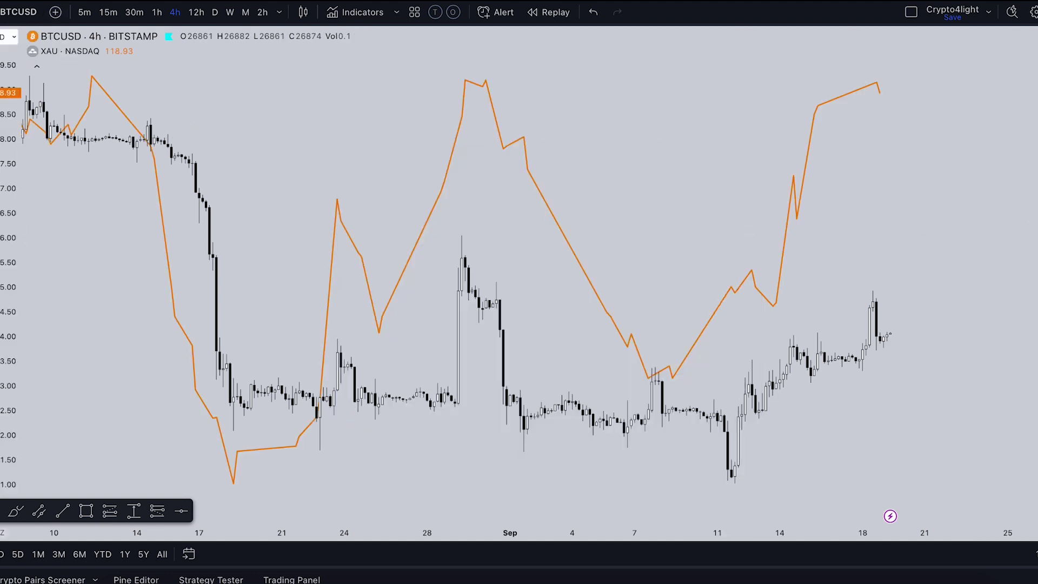
scroll(951, 216, left, 5)
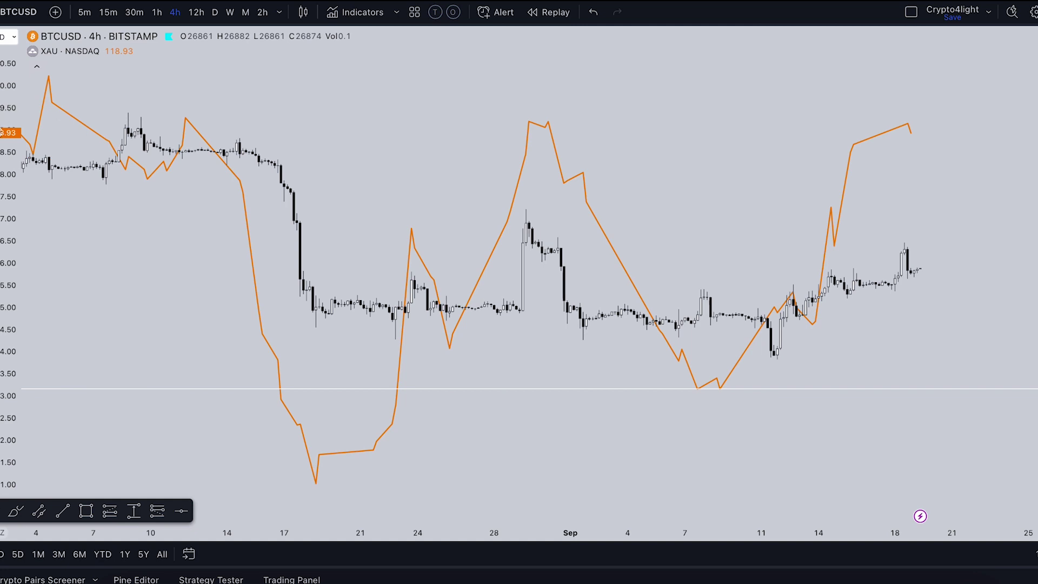
click(215, 12)
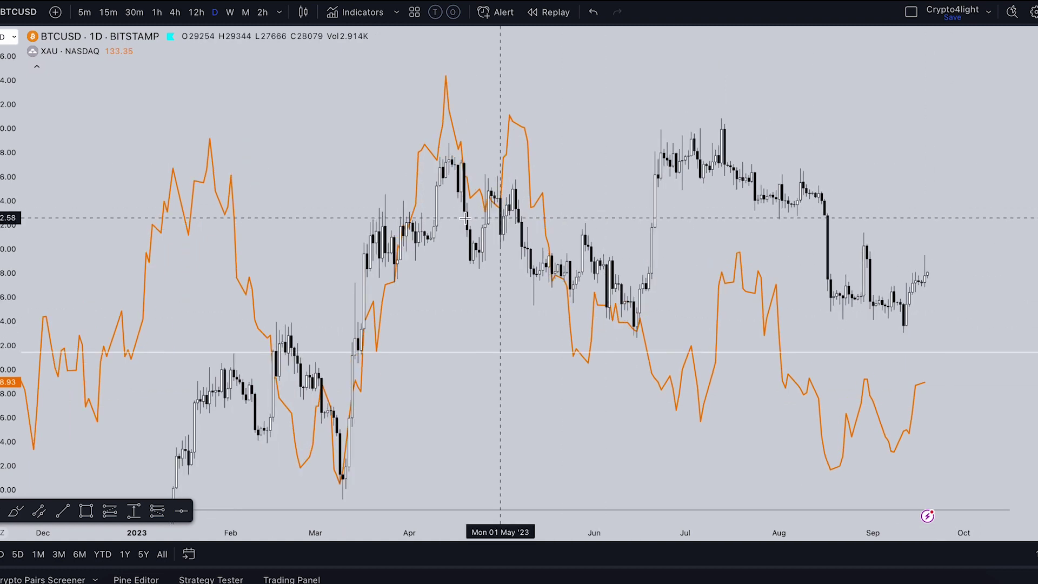
scroll(566, 234, left, 5)
scroll(993, 322, left, 5)
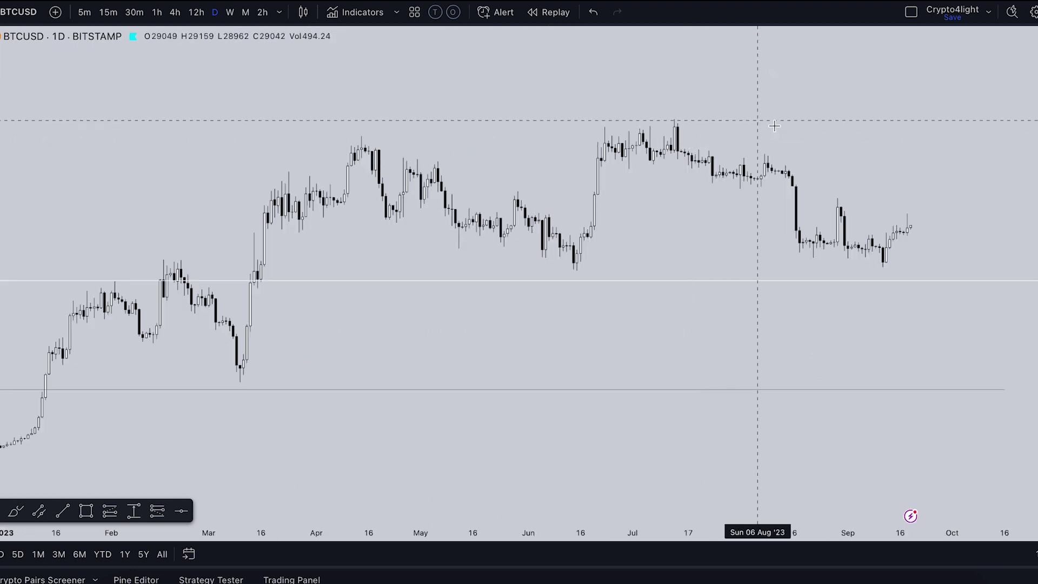
Overlay BTC.D from CRYPTOCAP on the daily BTCUSD chart with its own price scale
drag(771, 128, 695, 165)
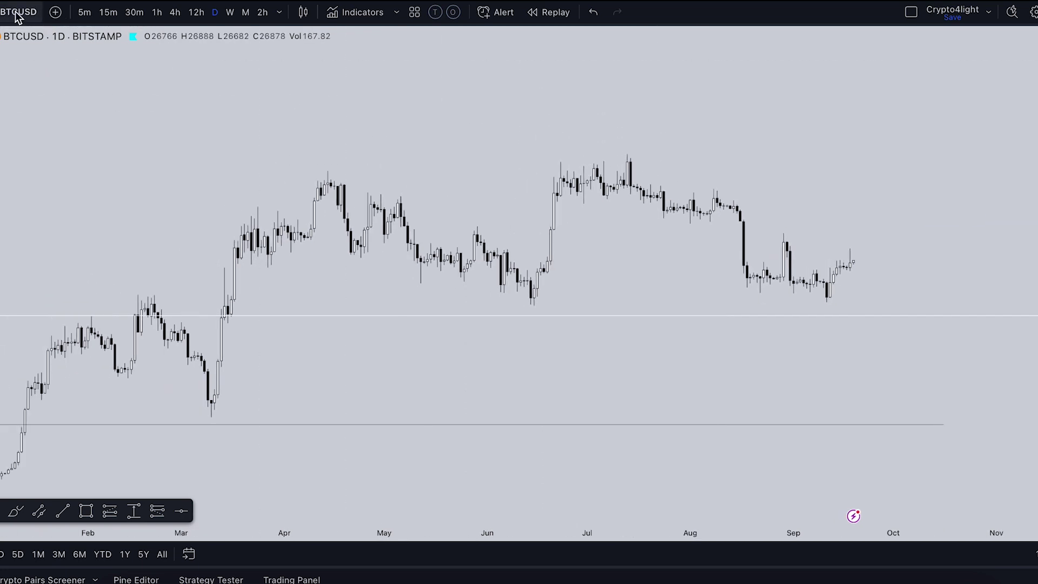
click(55, 12)
text(B)
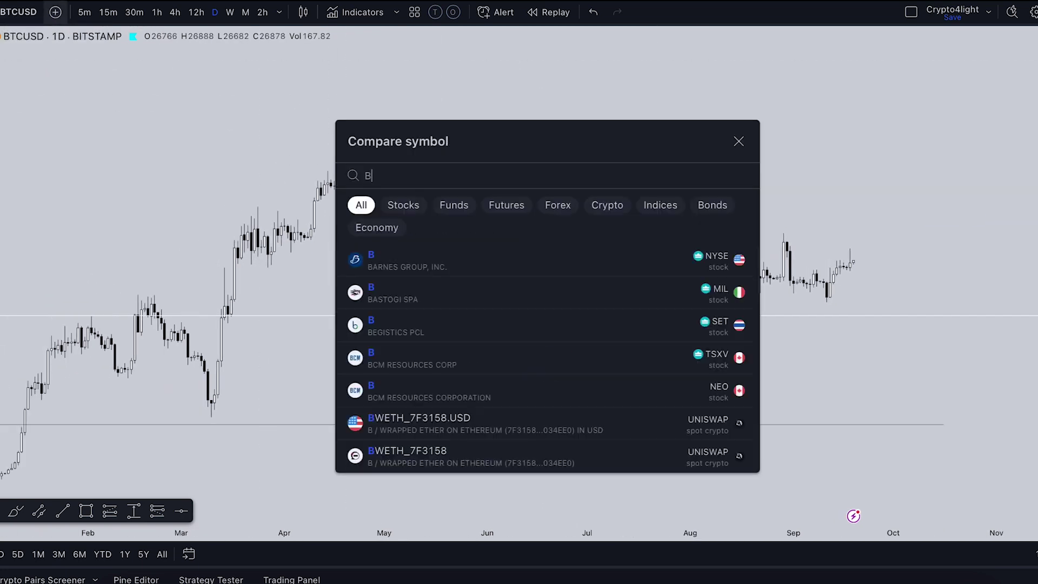
text(TC.D)
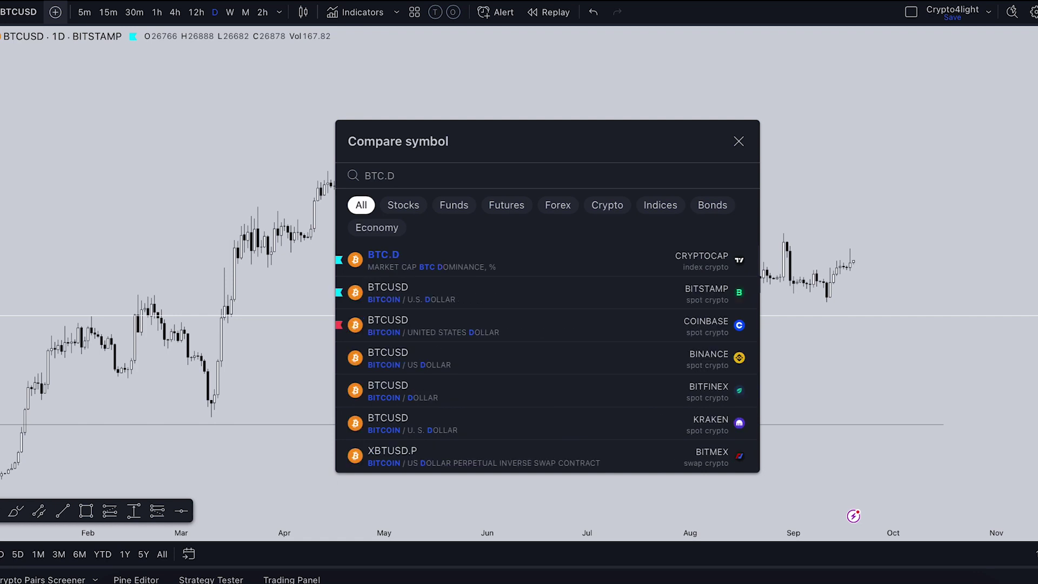
click(658, 260)
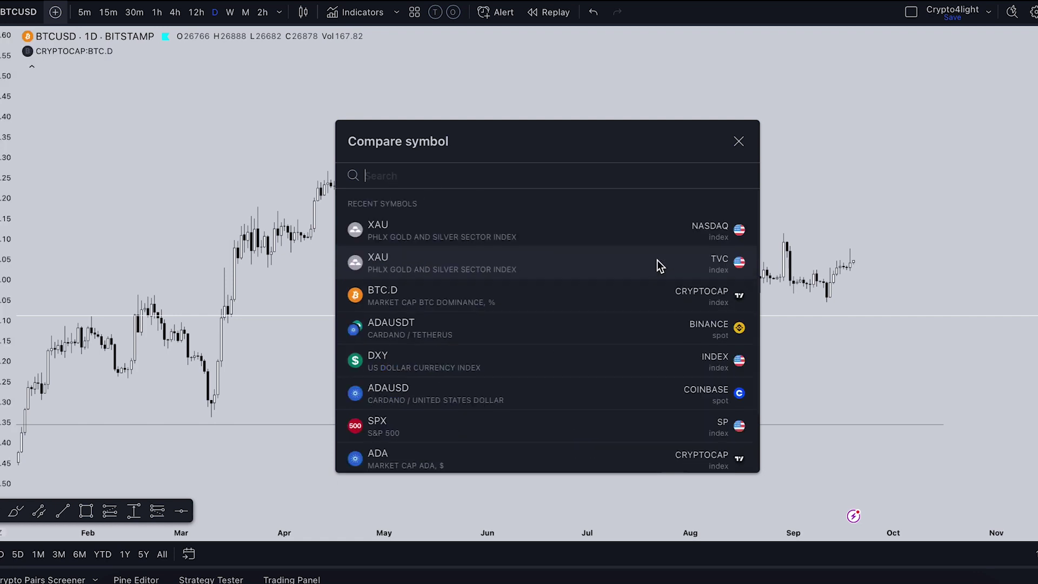
click(738, 141)
scroll(540, 270, up, 2)
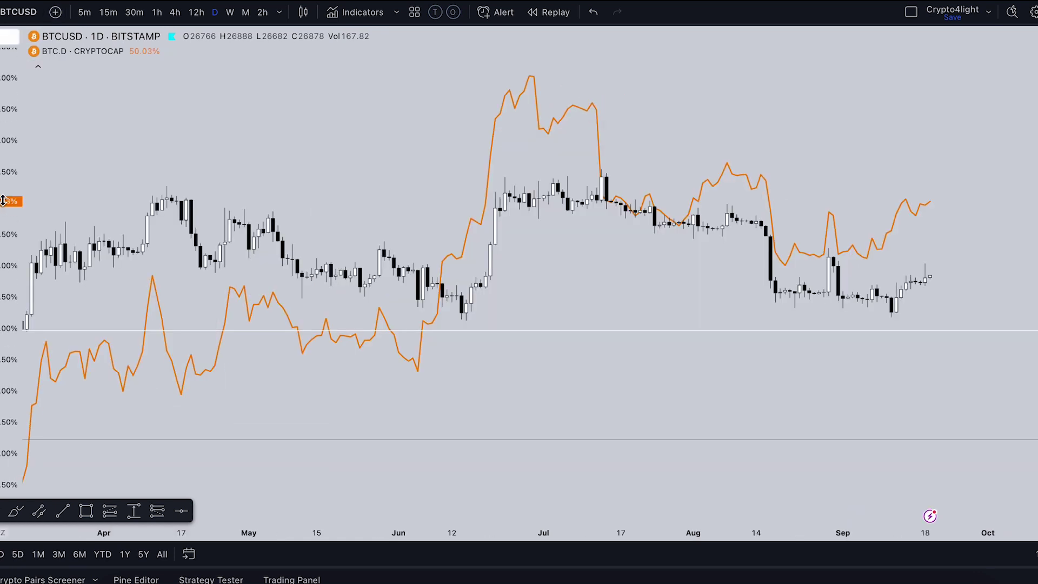
key(alt+t)
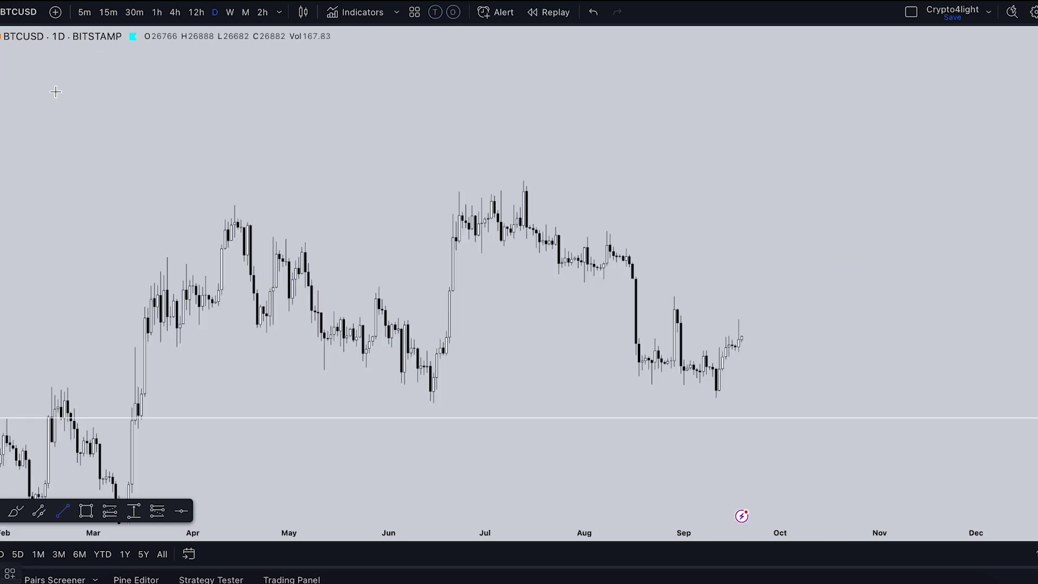
scroll(1032, 211, up, 2)
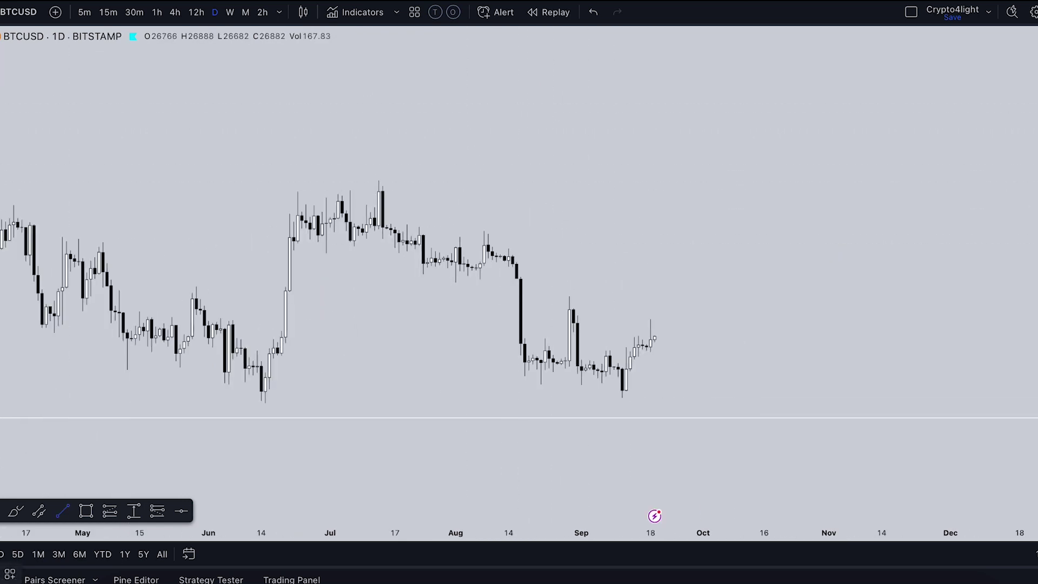
click(381, 124)
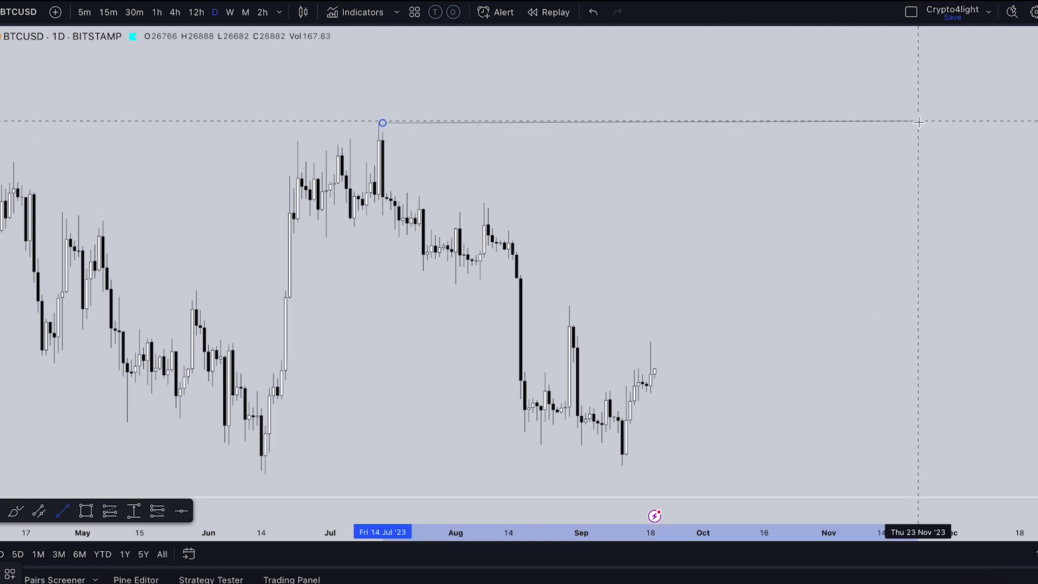
key(Escape)
Draw a horizontal trend line from the 13 July 2023 high to 24 October 2023 on the BTCUSD daily chart
key(alt+t)
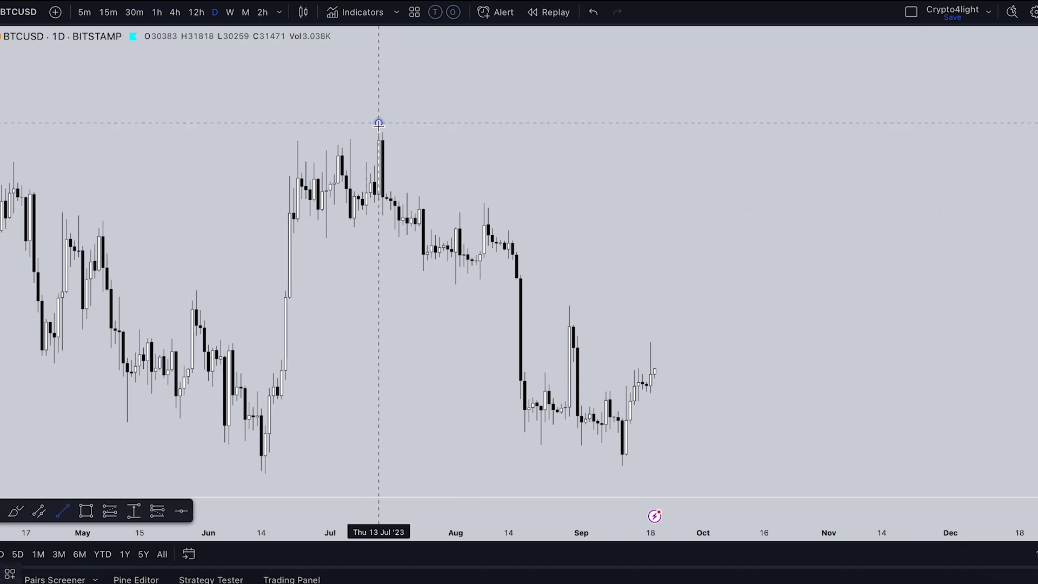
click(379, 124)
key(Escape)
click(378, 124)
click(795, 124)
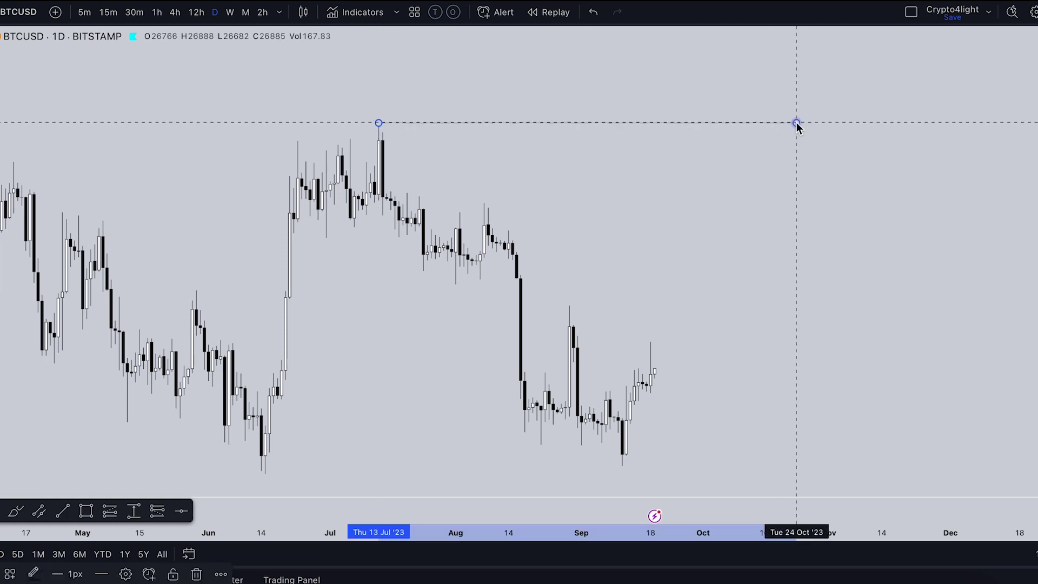
click(429, 193)
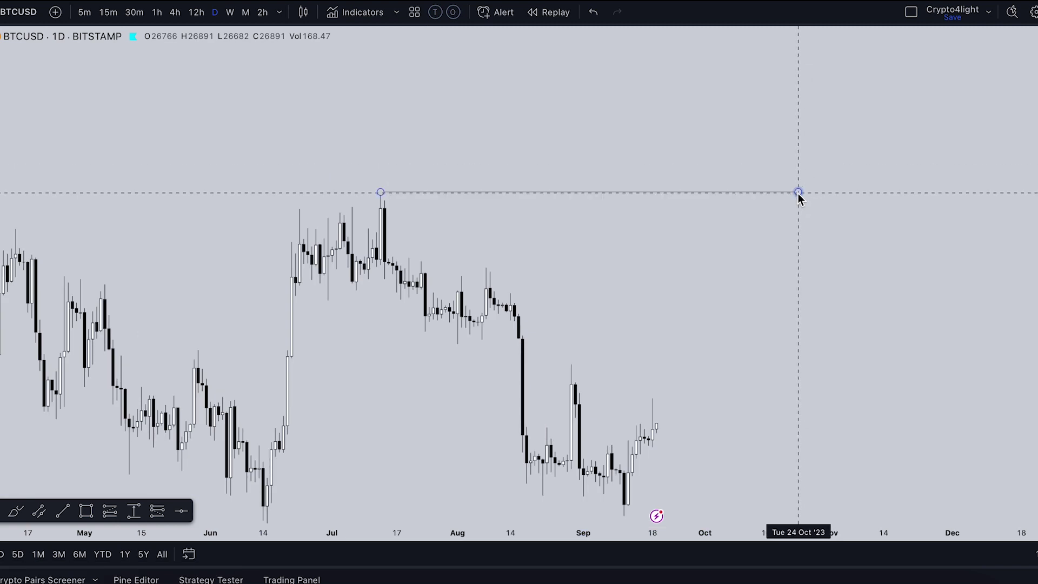
Finish the horizontal trend line at 24 October 2023 and try the BoS, Buyside Liquidity and EqLow drawing templates on it
click(799, 193)
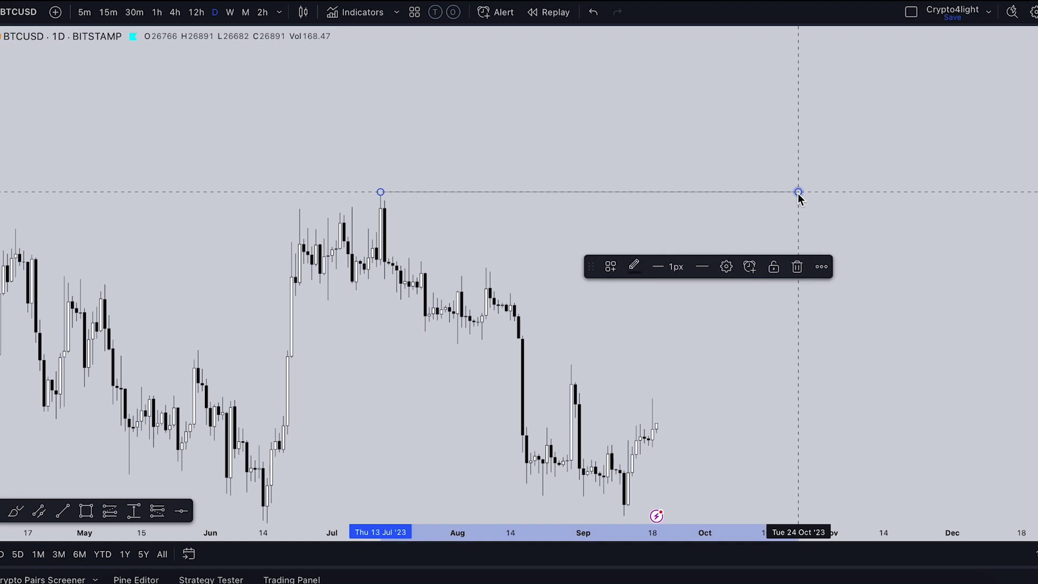
click(611, 269)
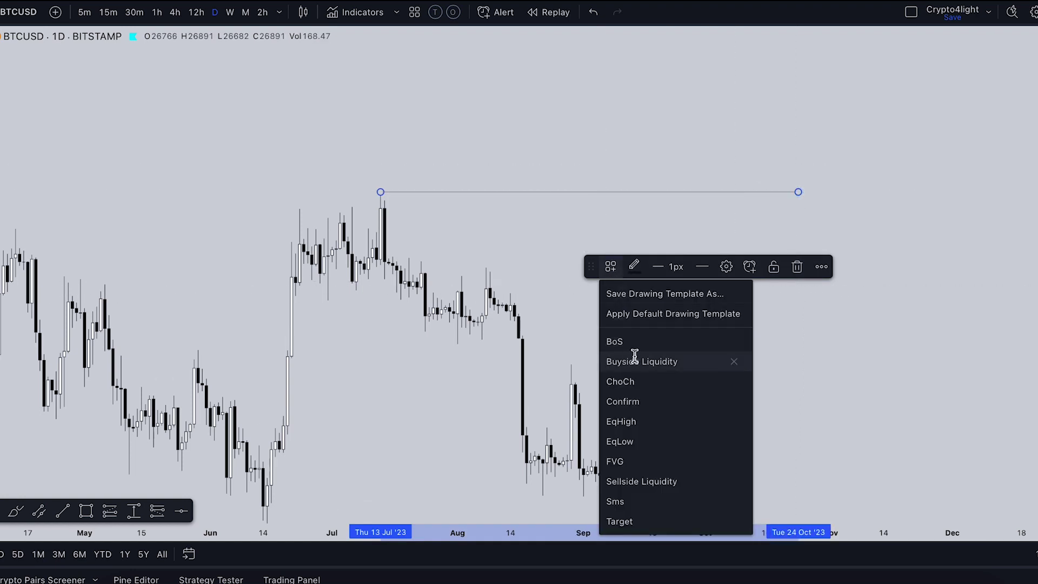
click(638, 342)
click(611, 267)
click(627, 361)
click(610, 269)
click(626, 441)
Try the FVG and Sms templates on the trend line and leave it with the check-mark label template
click(612, 267)
click(622, 461)
click(611, 267)
click(641, 502)
click(614, 269)
click(619, 560)
click(589, 494)
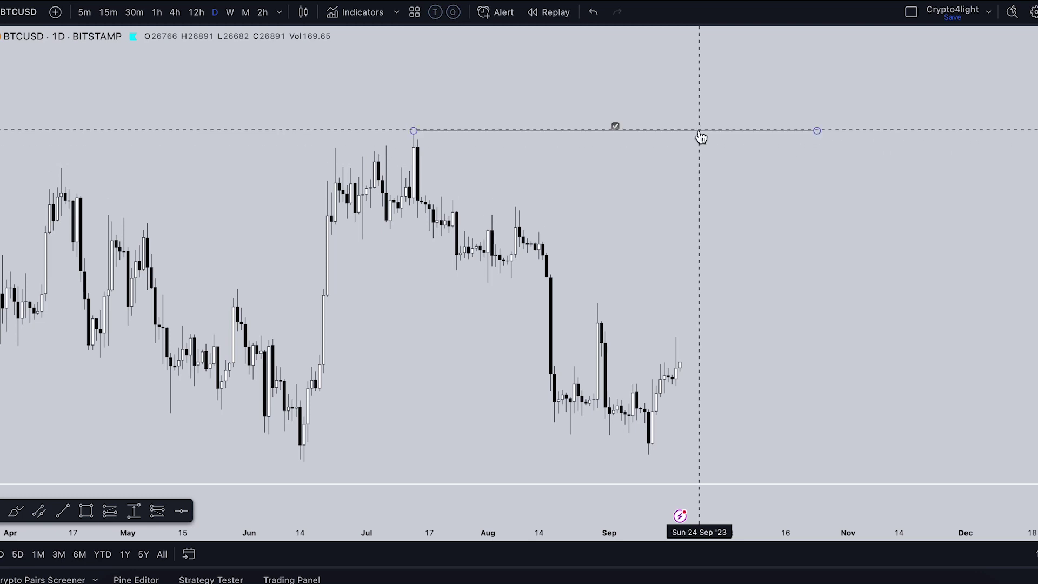
Draw a rectangle from 29 August to 28 October 2023 and try the OB, Resistance and D-imb drawing templates on it
key(alt+shift+r)
mouse_move(598, 304)
mouse_down()
mouse_move(895, 303)
mouse_move(832, 337)
mouse_up()
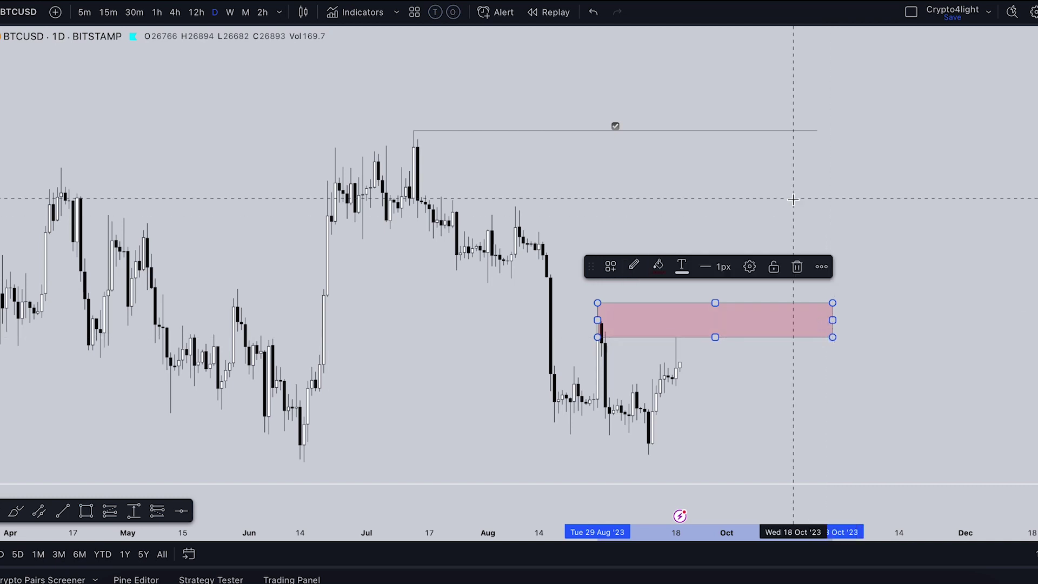
click(611, 267)
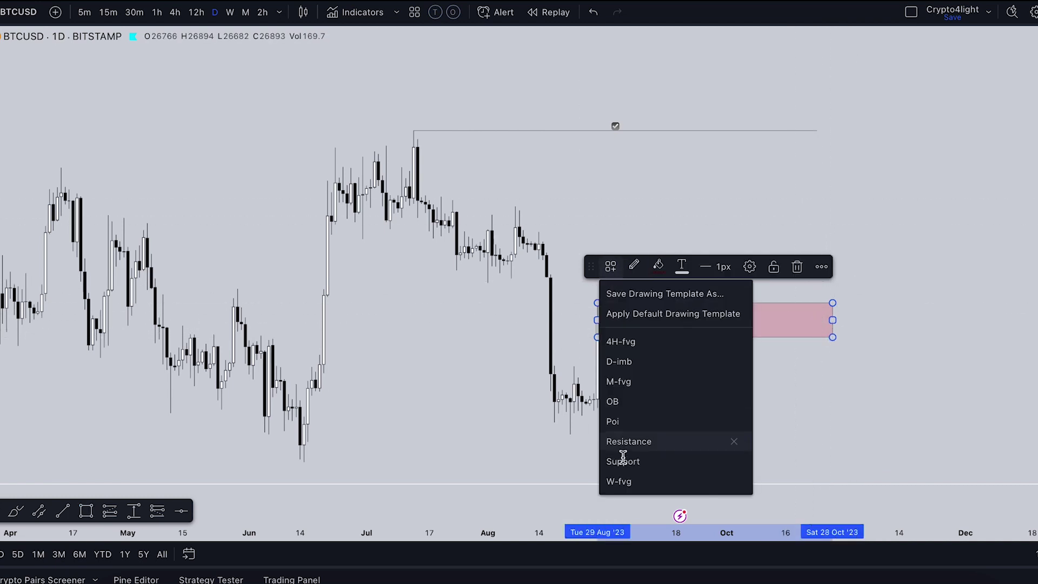
click(640, 408)
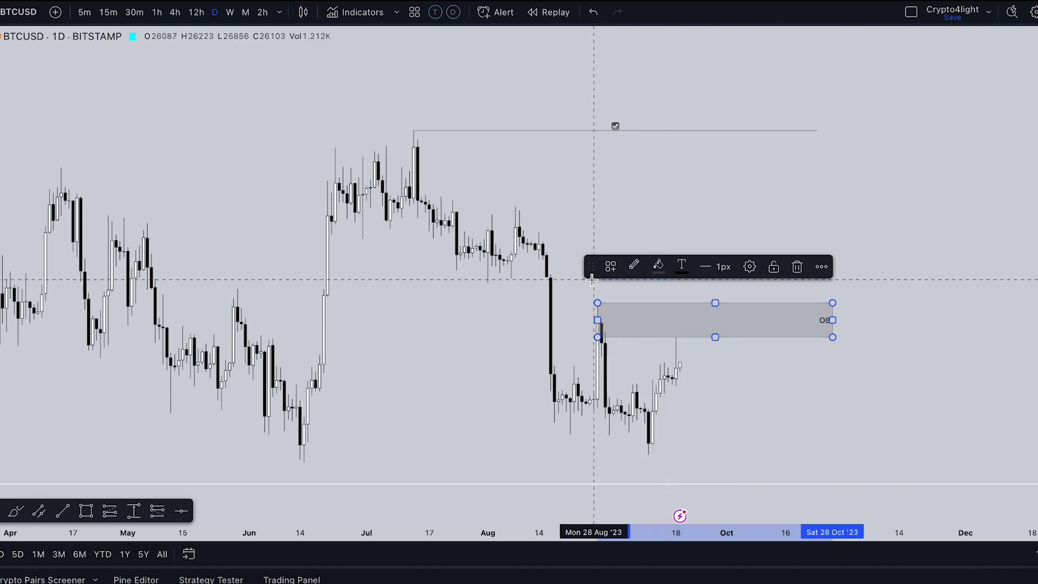
click(610, 266)
click(646, 440)
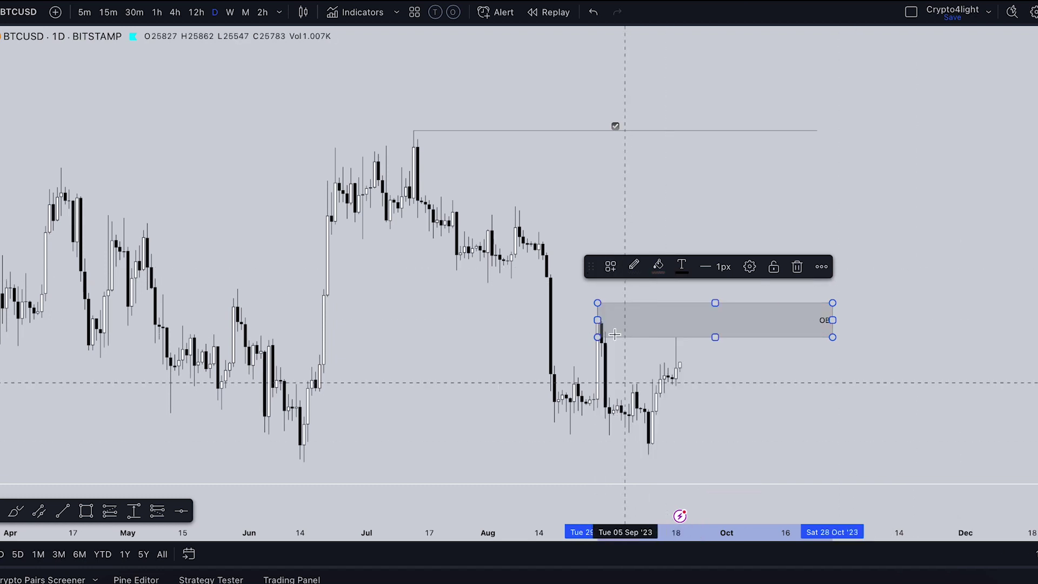
click(610, 267)
click(631, 360)
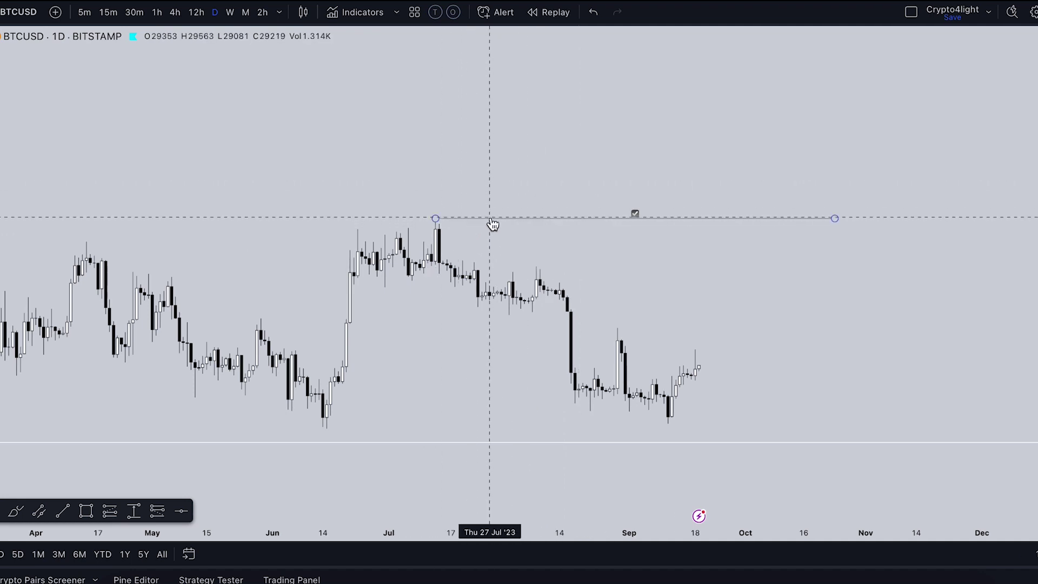
Switch BTCUSD to the 4-hour interval and turn off the trend line's visibility on hourly intervals
click(175, 13)
scroll(473, 196, down, 5)
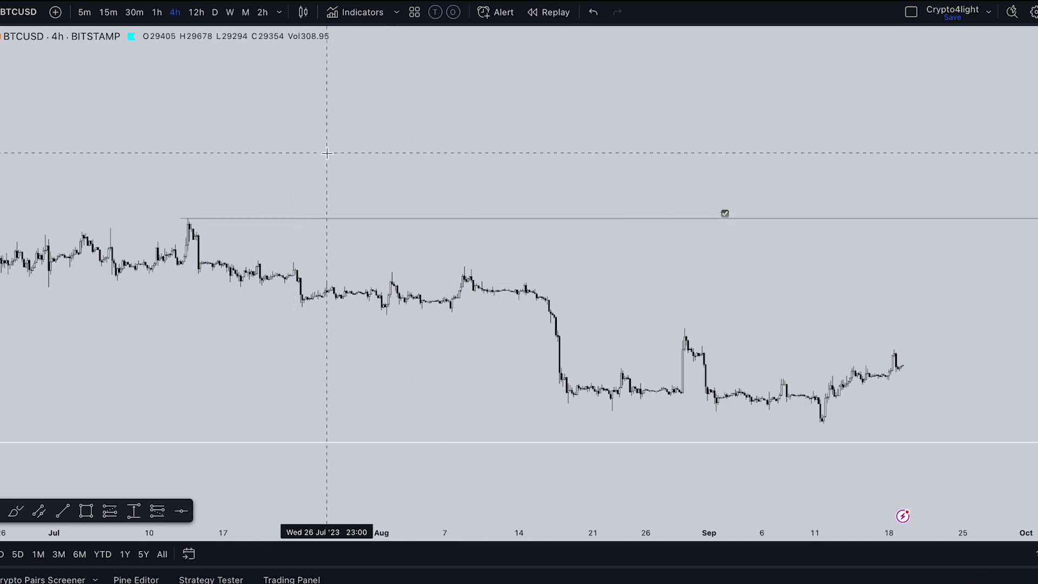
scroll(573, 153, down, 3)
scroll(514, 179, right, 5)
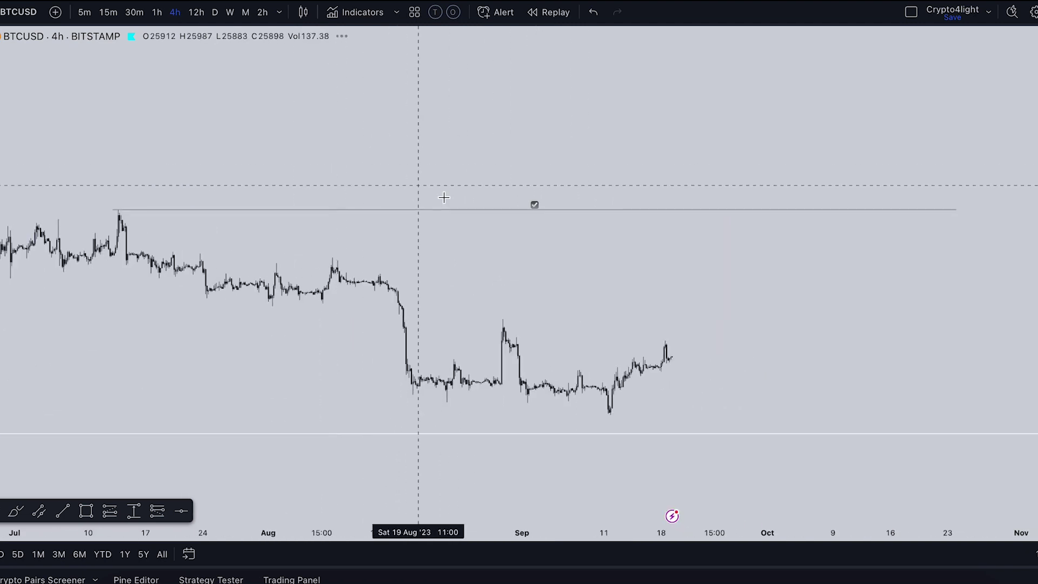
double_click(446, 216)
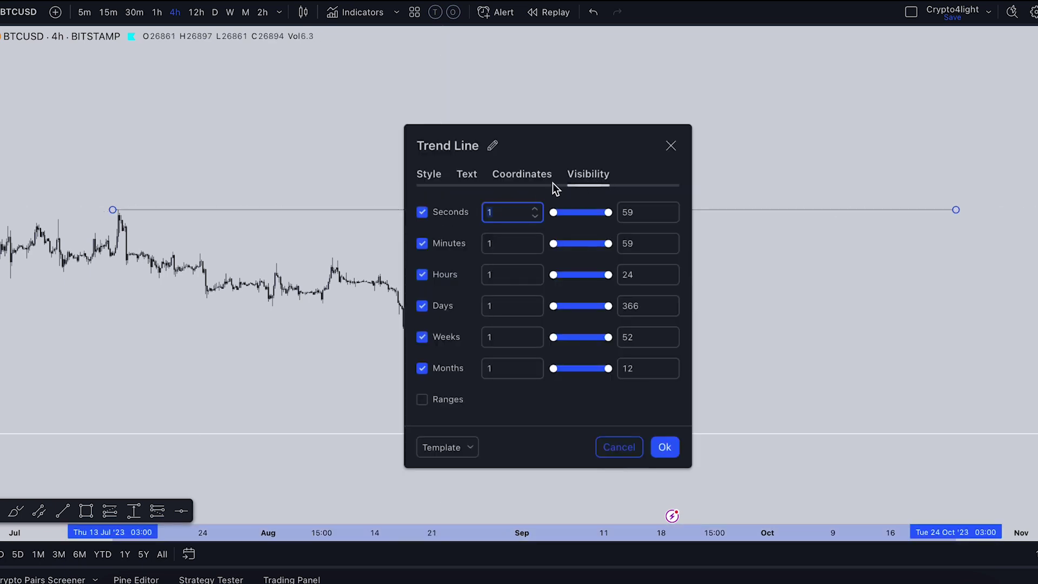
click(423, 276)
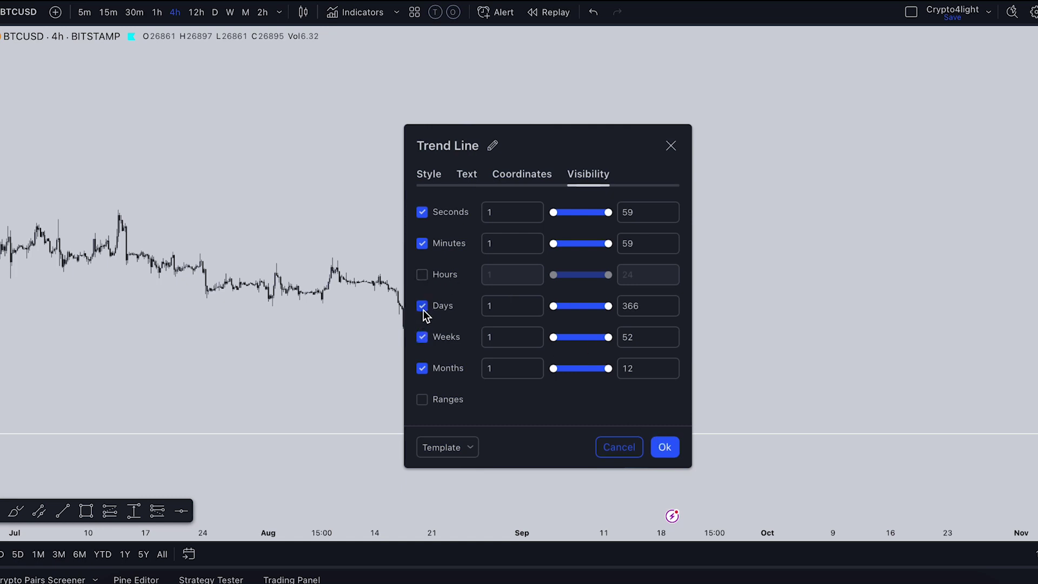
Compare the trend line's display on the daily and 12-hour intervals, then open its settings from the daily chart
click(215, 12)
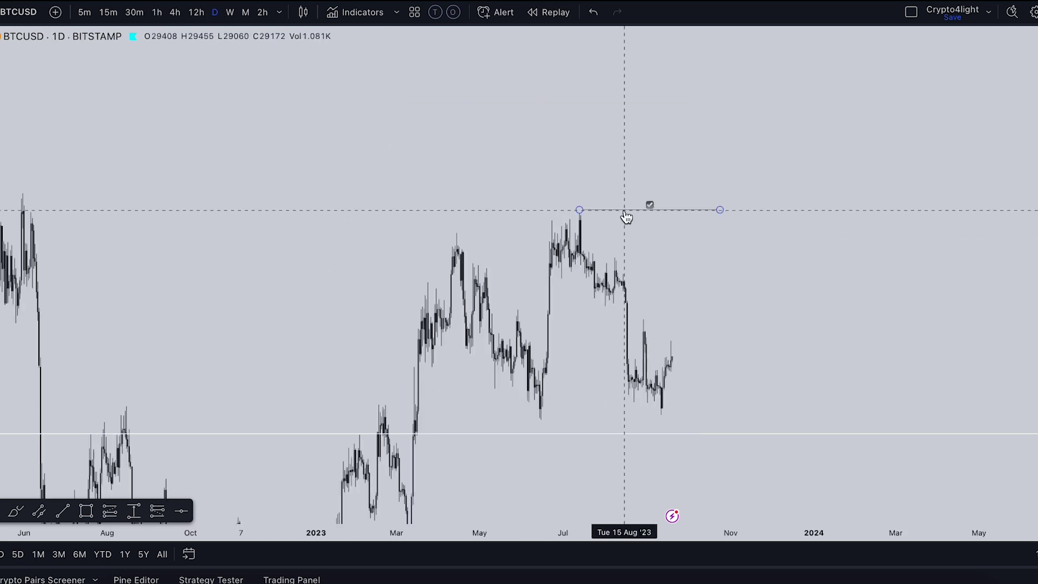
click(196, 13)
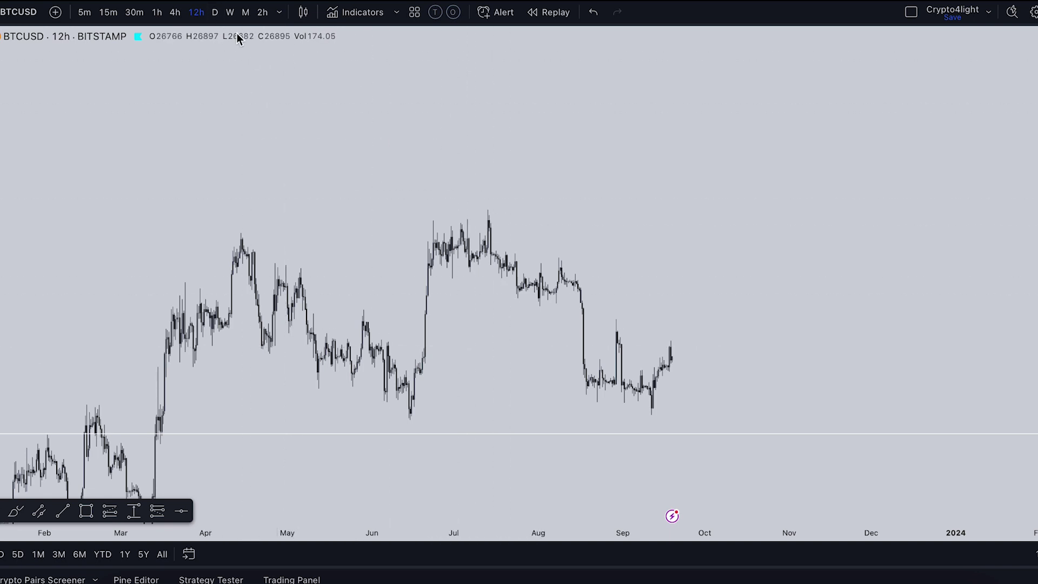
click(217, 12)
double_click(629, 217)
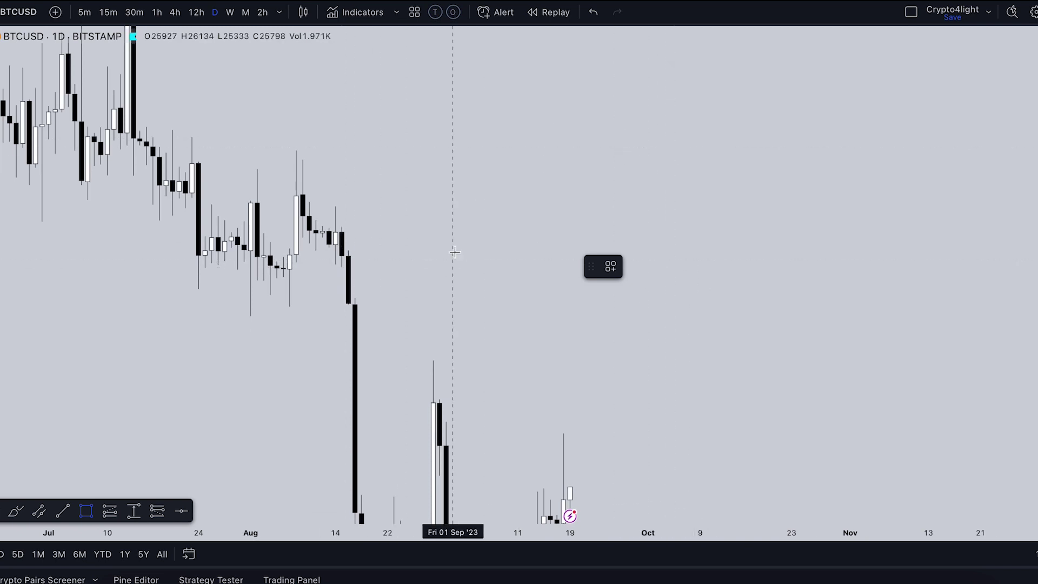
Draw a rectangle from 15 August to 14 October 2023 on the daily chart and apply the D-imb template to it
mouse_move(342, 267)
mouse_down()
mouse_move(349, 298)
mouse_move(737, 278)
mouse_up()
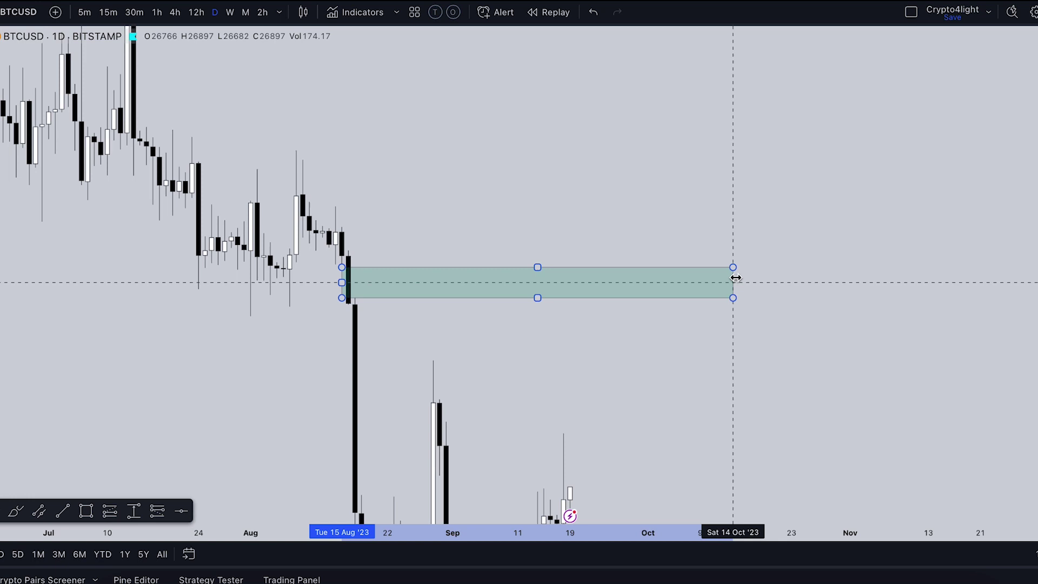
click(610, 266)
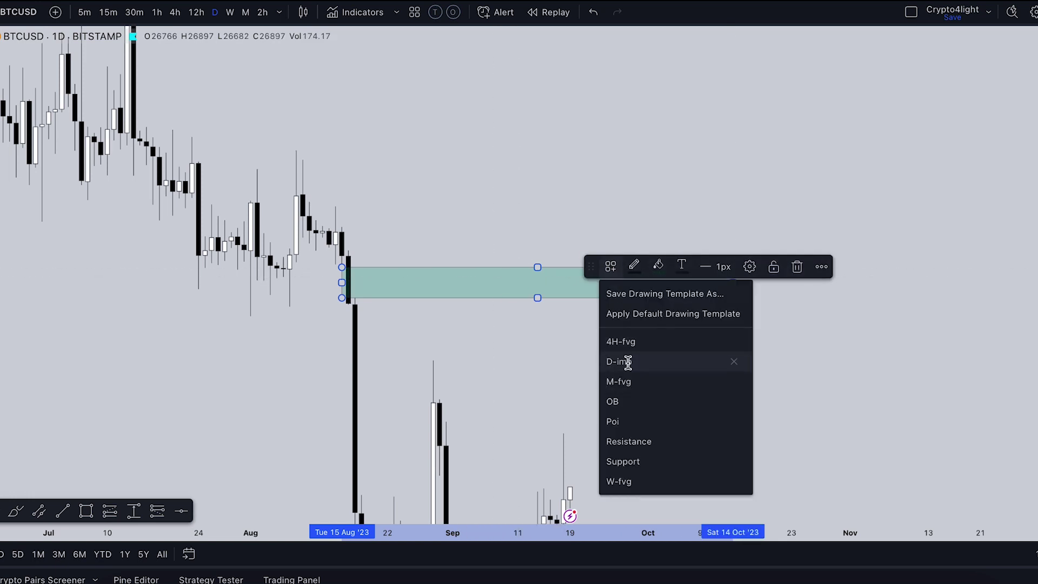
click(628, 362)
click(568, 303)
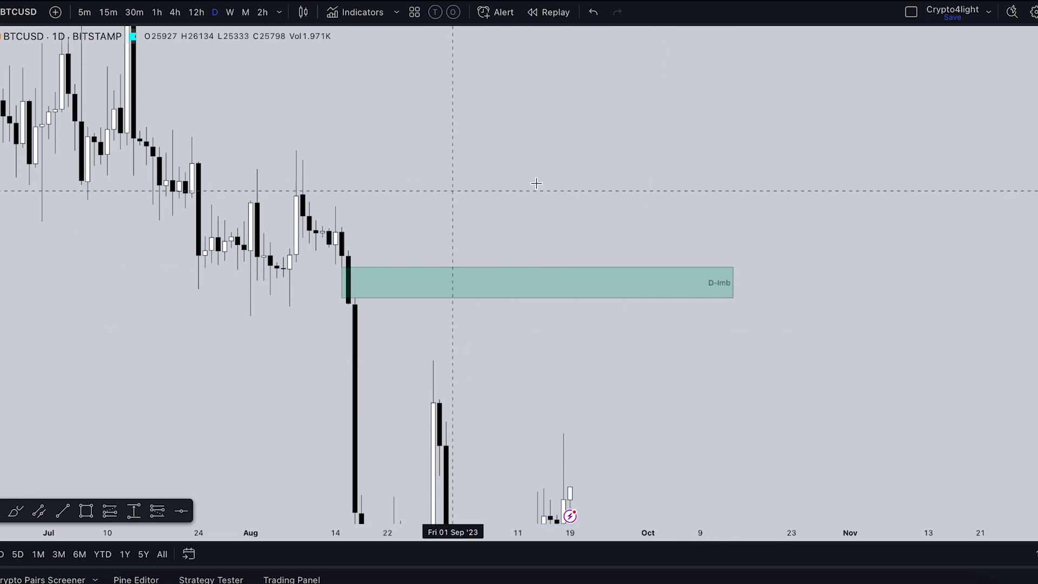
Turn off the D-imb rectangle's visibility on weekly intervals and check it on the weekly and daily charts
double_click(622, 282)
click(622, 216)
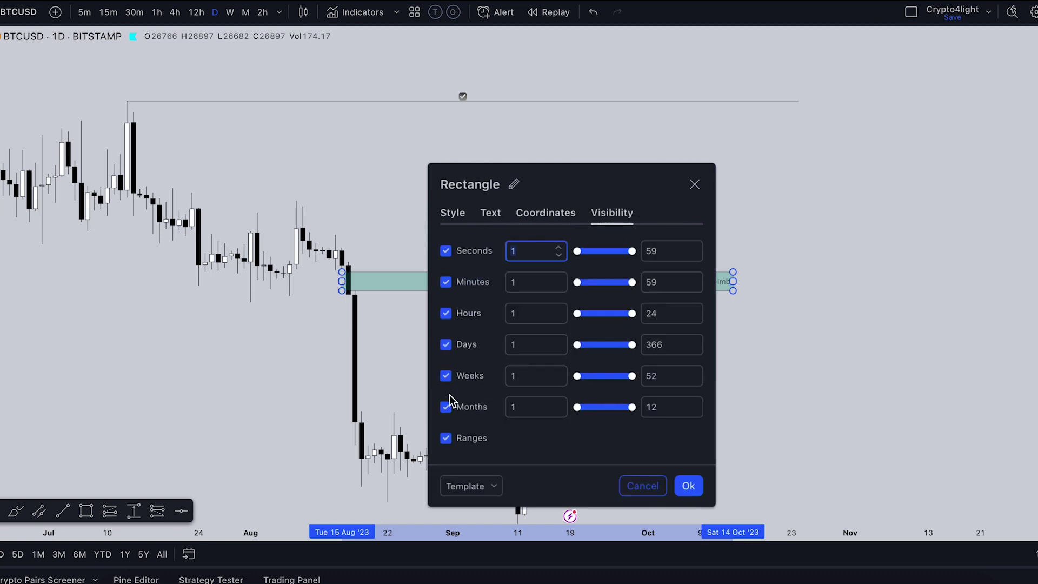
click(446, 377)
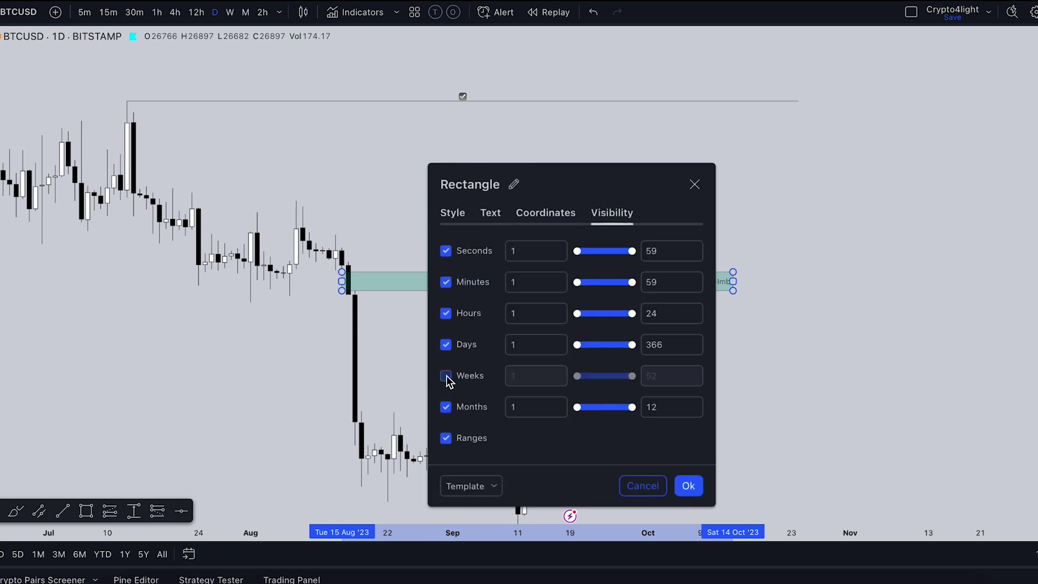
click(687, 489)
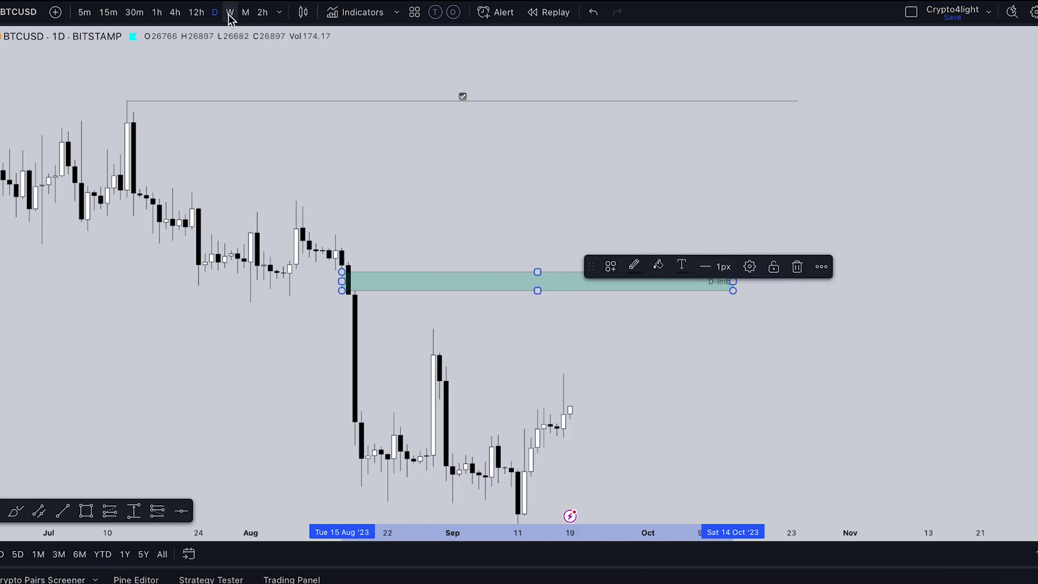
click(230, 12)
scroll(567, 248, up, 4)
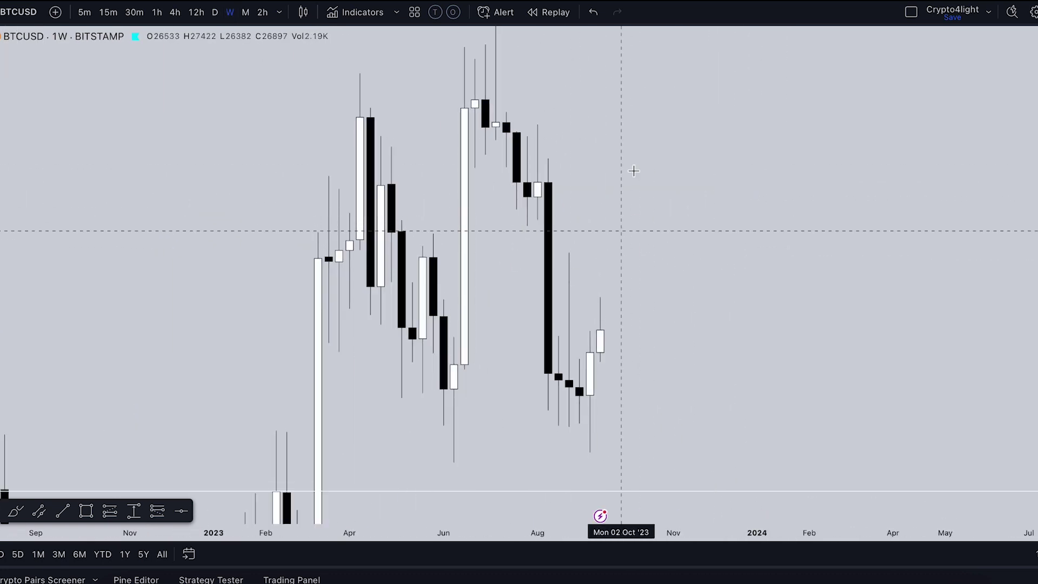
click(215, 12)
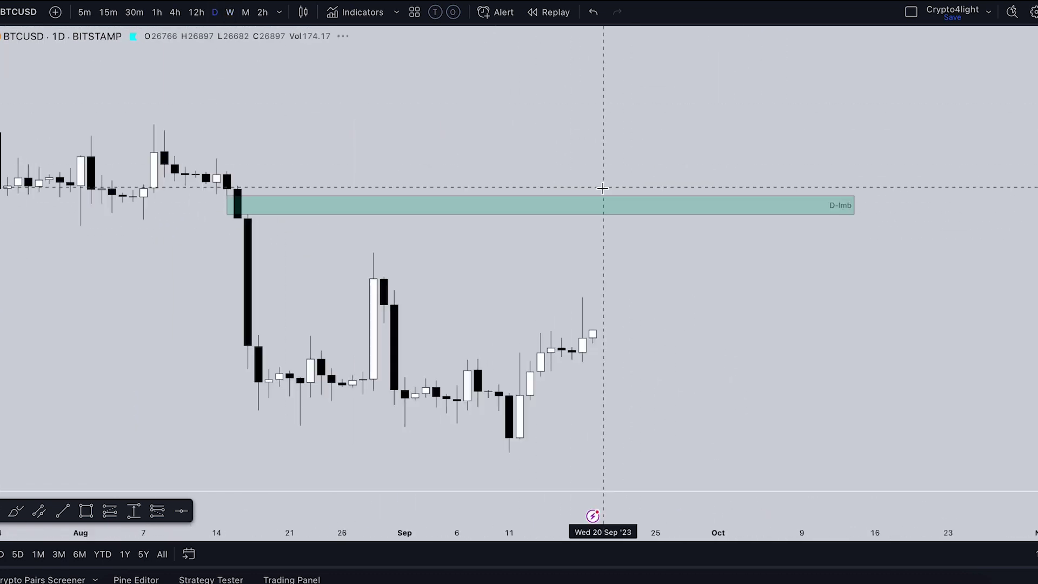
Delete the D-imb rectangle from the daily chart
scroll(665, 162, down, 3)
click(669, 215)
key(Delete)
scroll(546, 201, down, 1)
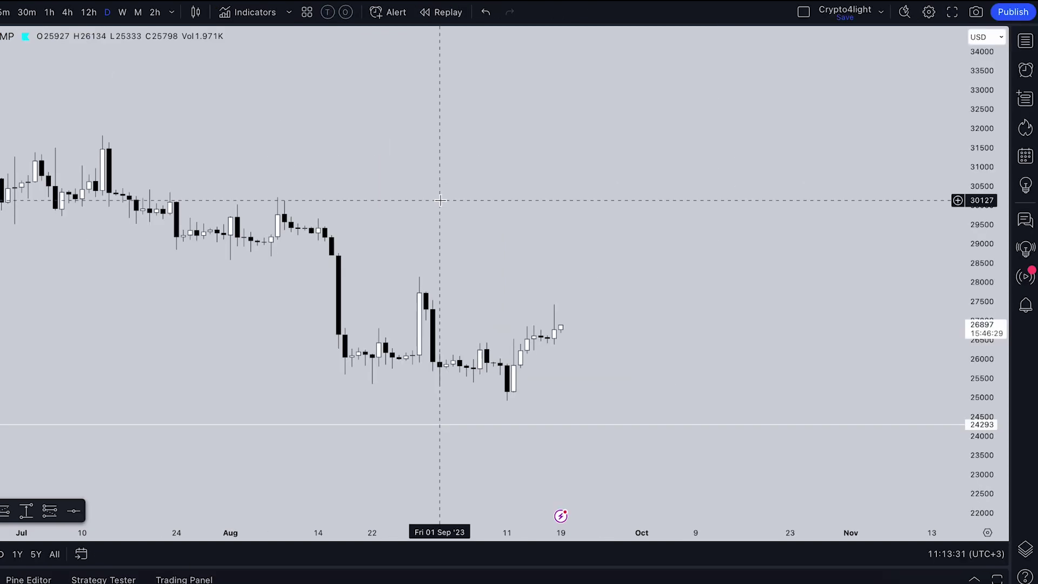
Turn on Auto (fits data to screen) for the price scale and check it across the 2020 to 2021 price history
click(987, 533)
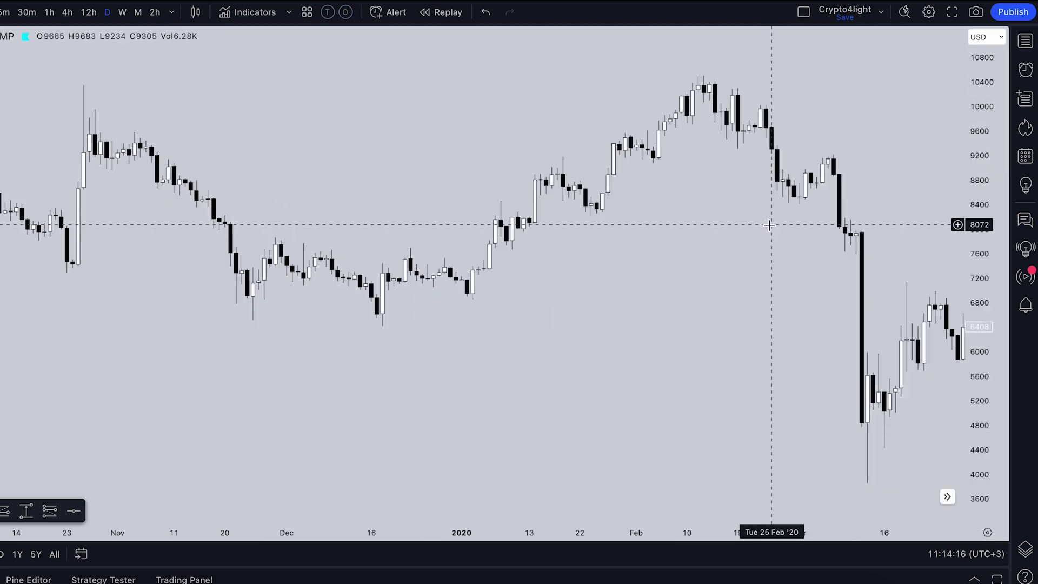
scroll(770, 222, right, 10)
scroll(653, 224, right, 20)
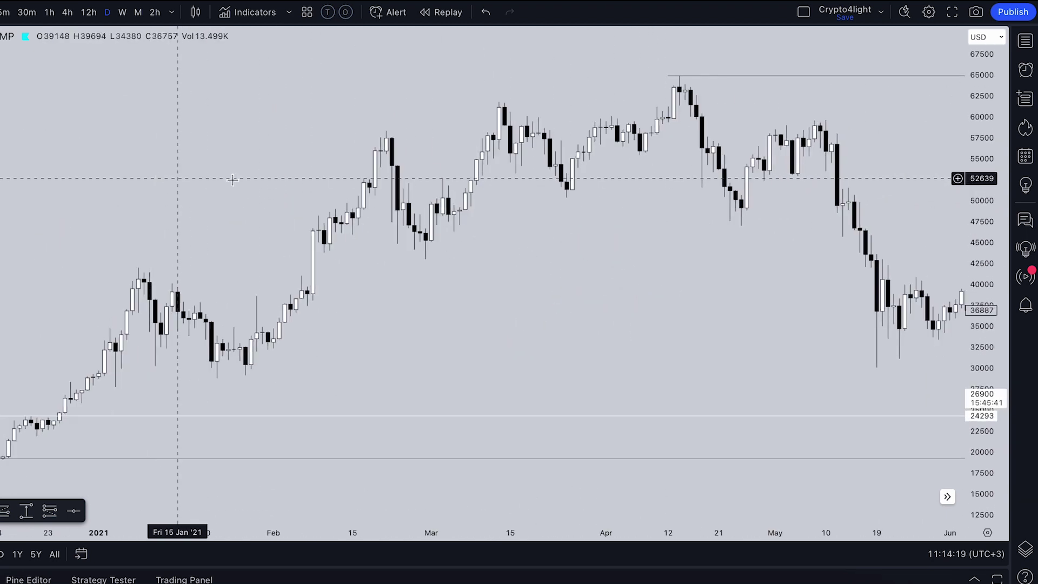
scroll(233, 180, right, 10)
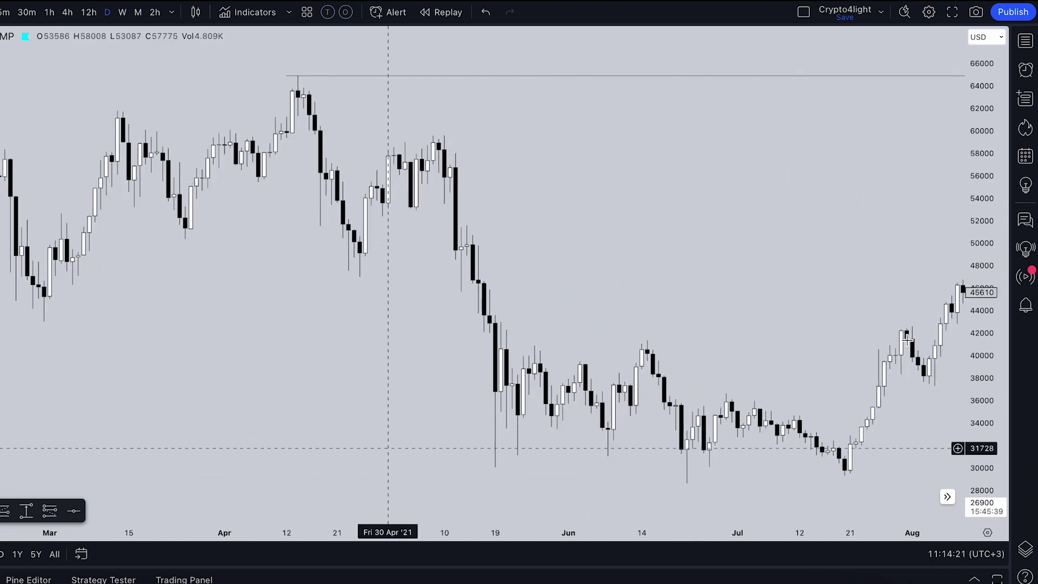
Turn off Auto (fits data to screen) for the price scale and check the chart across 2021 to 2023
click(988, 532)
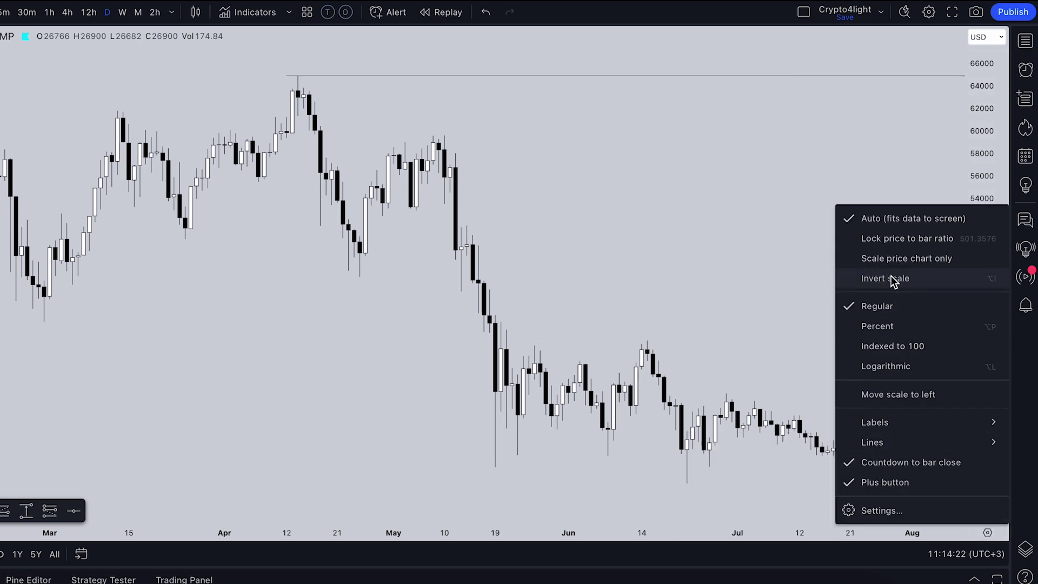
click(894, 218)
scroll(783, 220, right, 20)
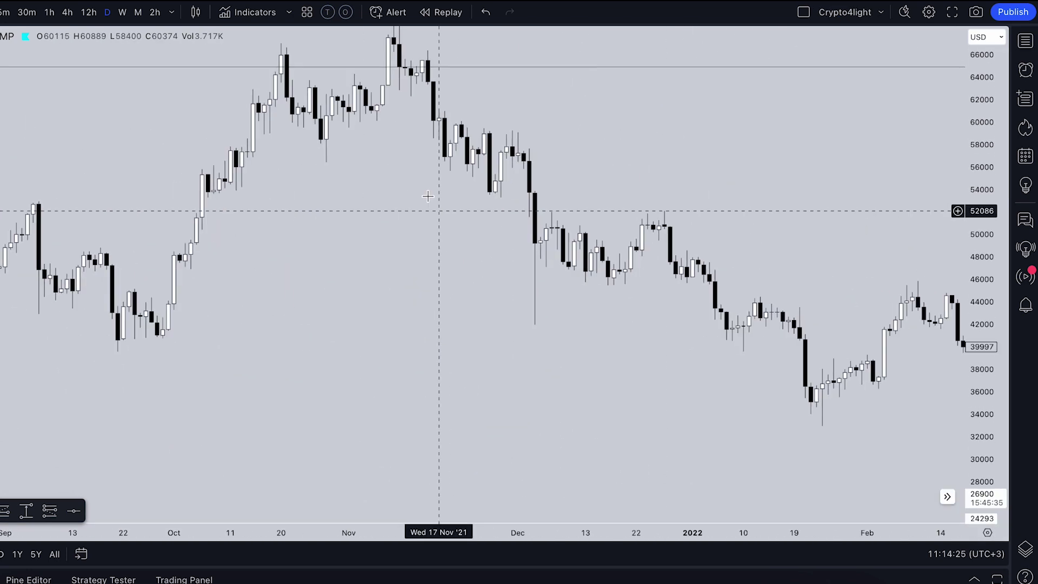
scroll(389, 200, right, 20)
scroll(534, 230, left, 20)
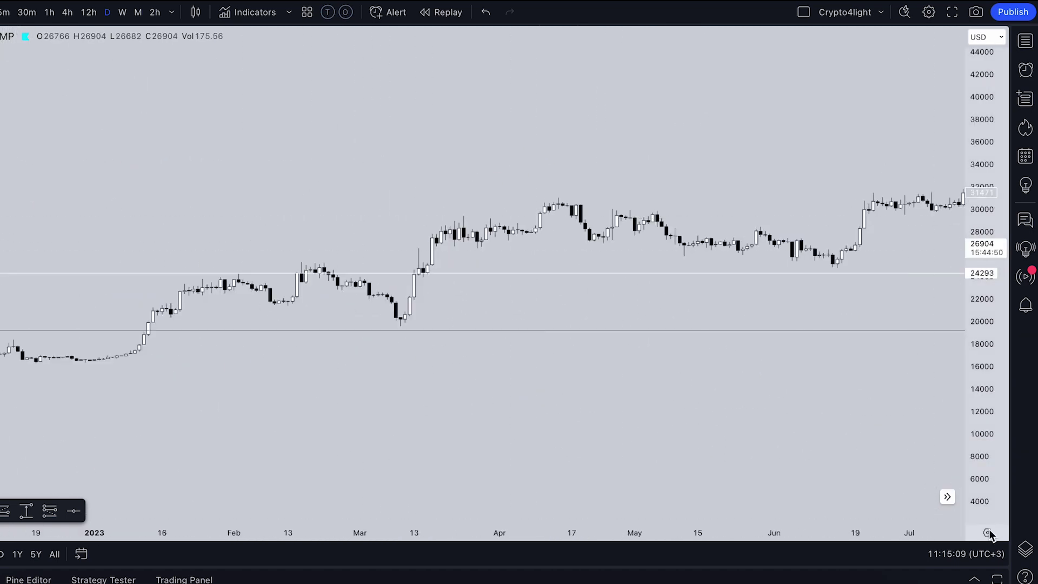
Invert the price scale of the daily BTCUSD chart and inspect the flipped price action from 2022 to 2023
click(987, 533)
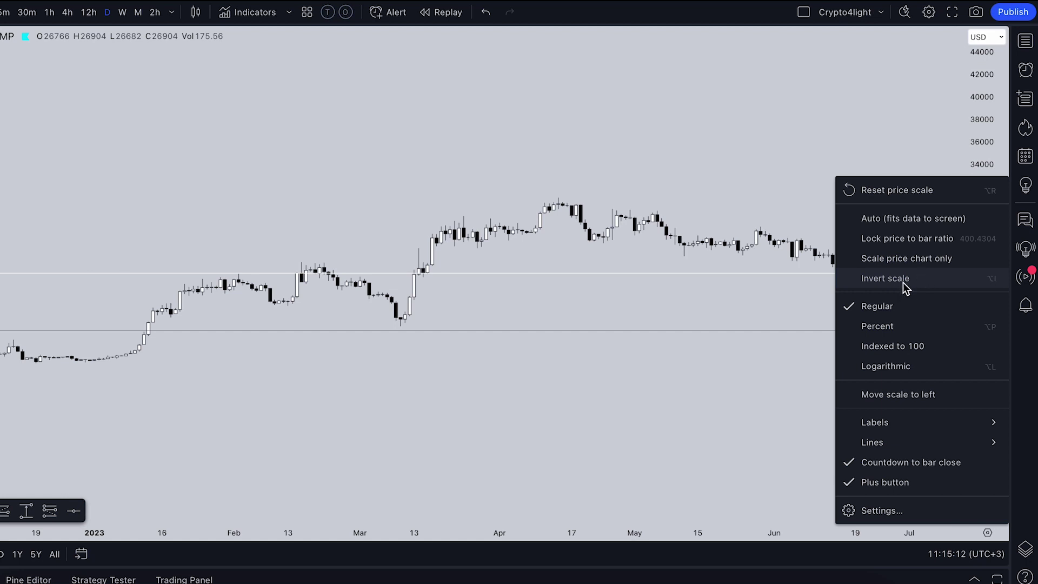
click(885, 278)
scroll(885, 366, down, 5)
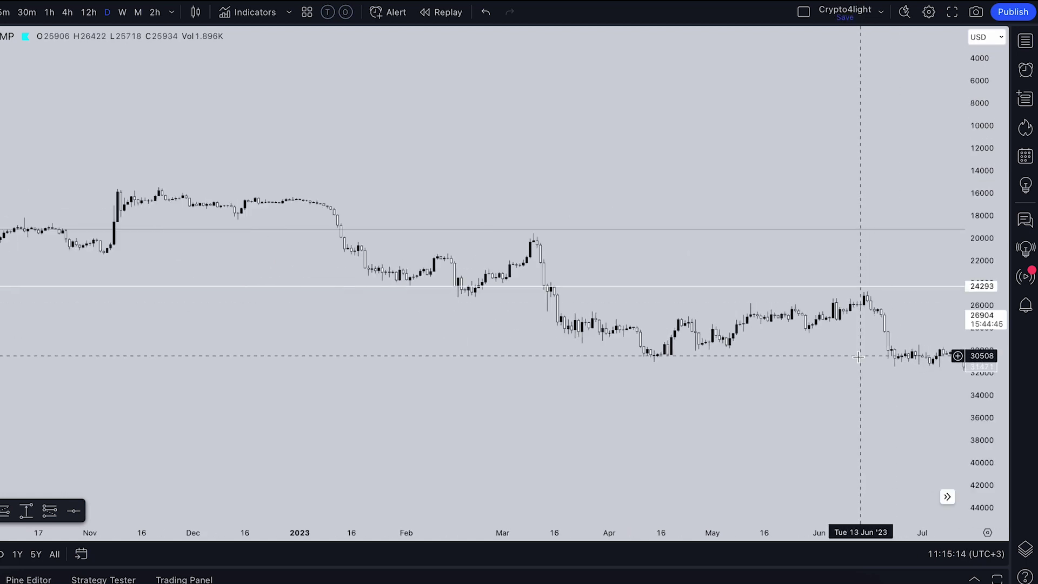
drag(836, 198, 579, 225)
scroll(616, 219, down, 3)
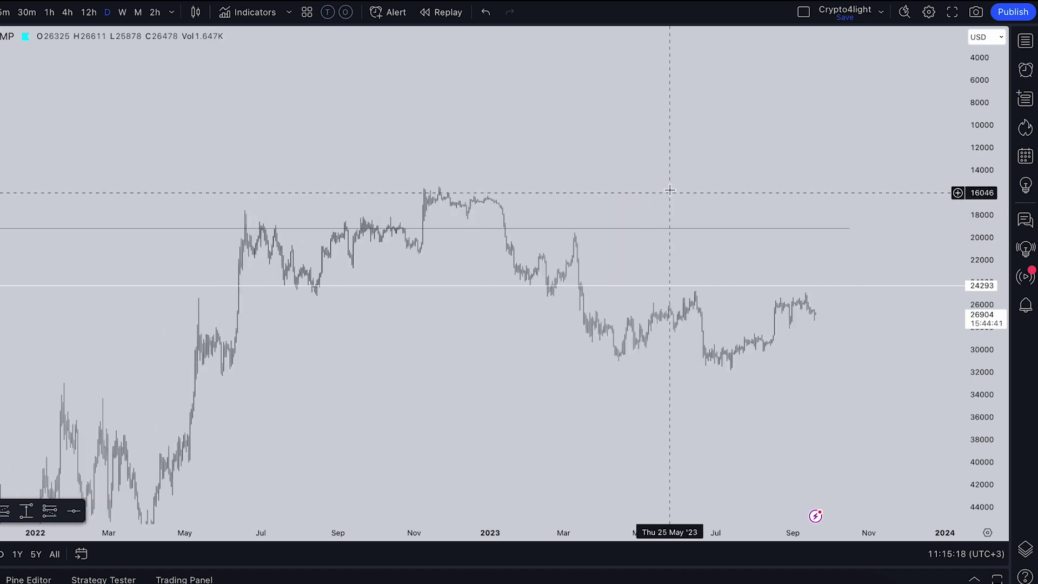
drag(670, 193, 677, 146)
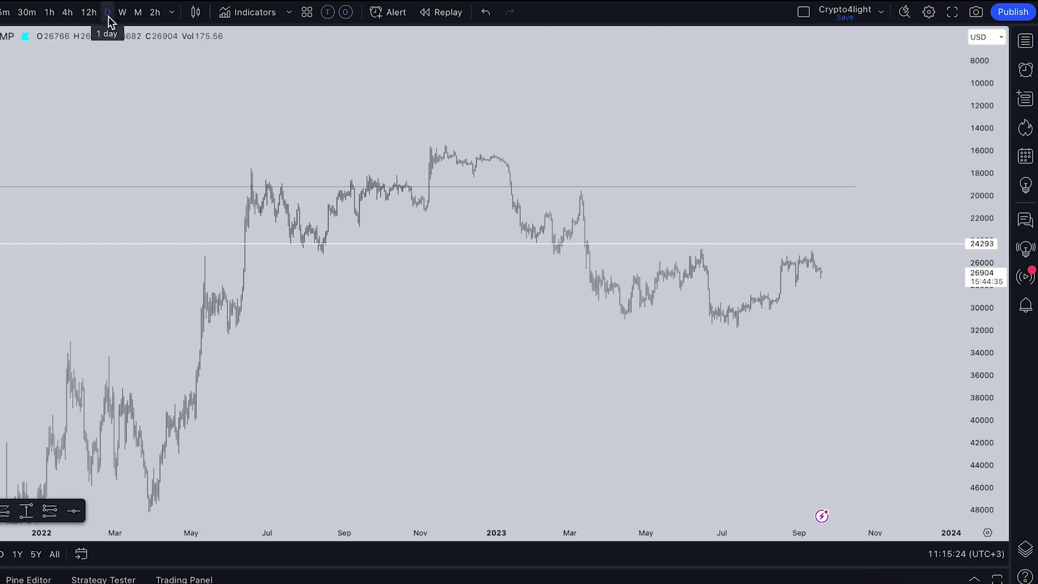
drag(549, 186, 484, 137)
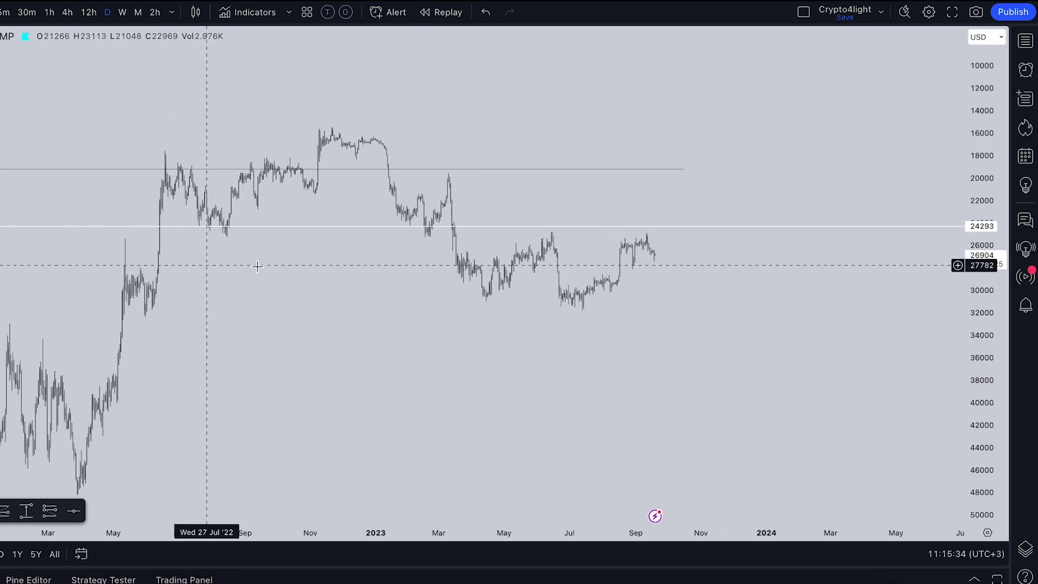
Turn off Invert scale for the daily chart's price scale
scroll(779, 227, down, 2)
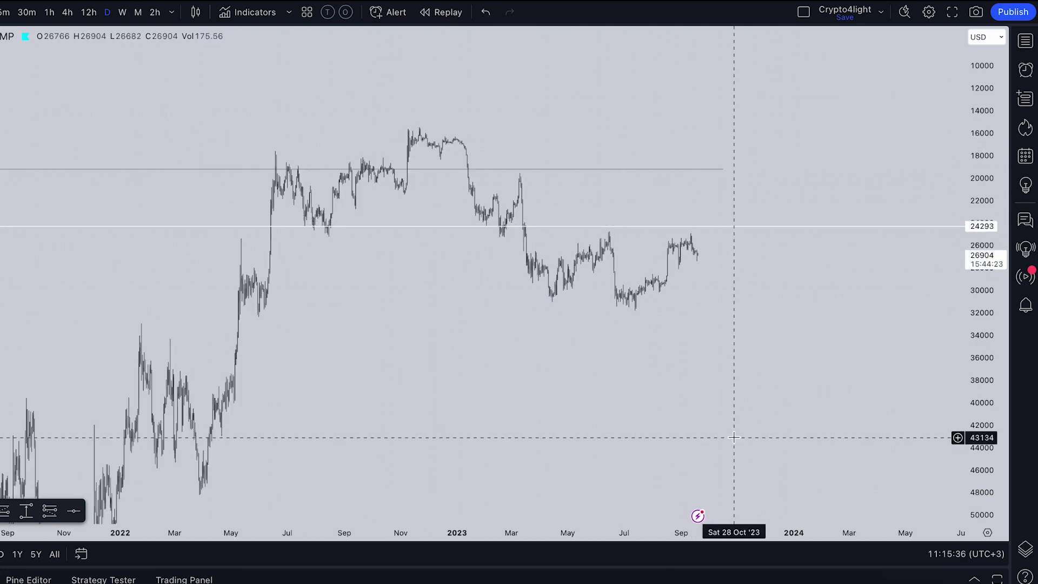
click(1000, 534)
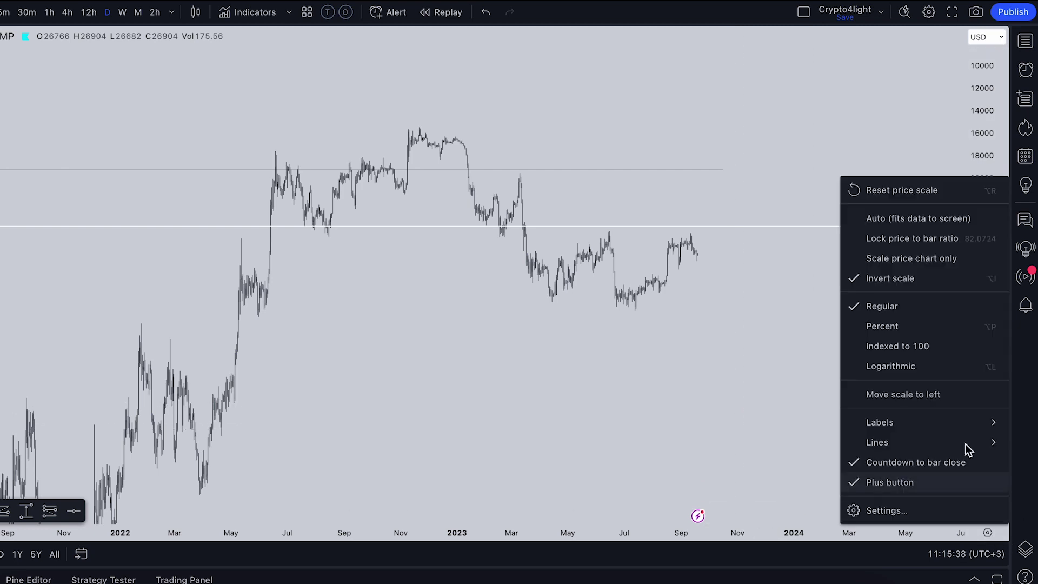
click(906, 282)
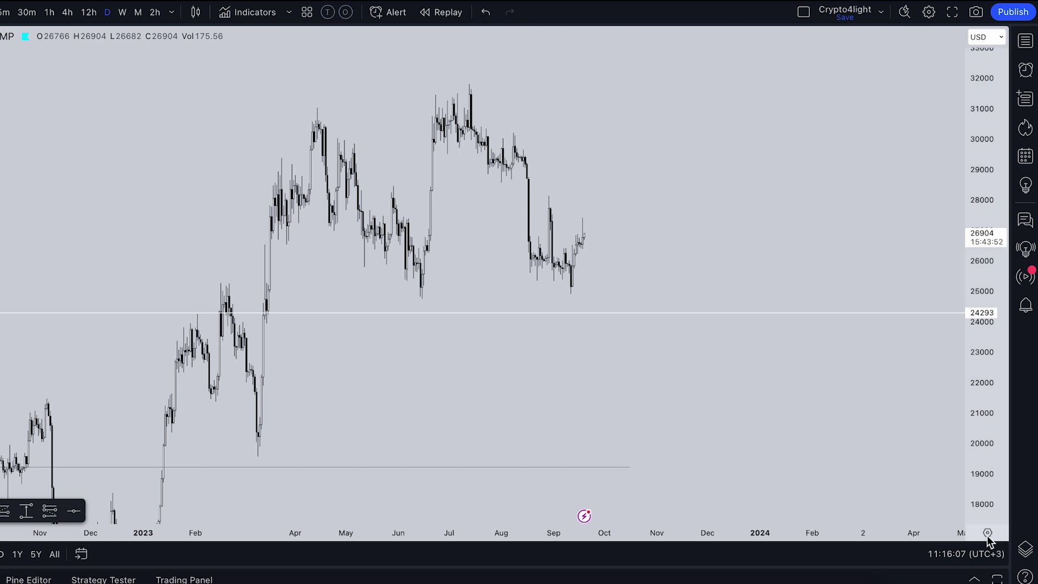
Check the Countdown to bar close option of the price scale and switch the chart to the 1h interval
click(988, 534)
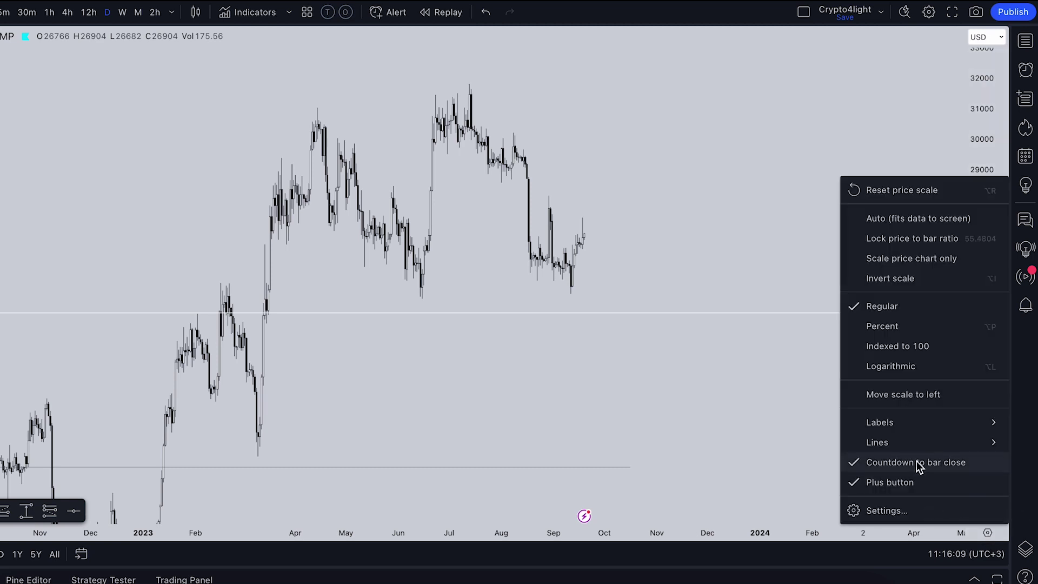
click(672, 374)
scroll(636, 244, up, 5)
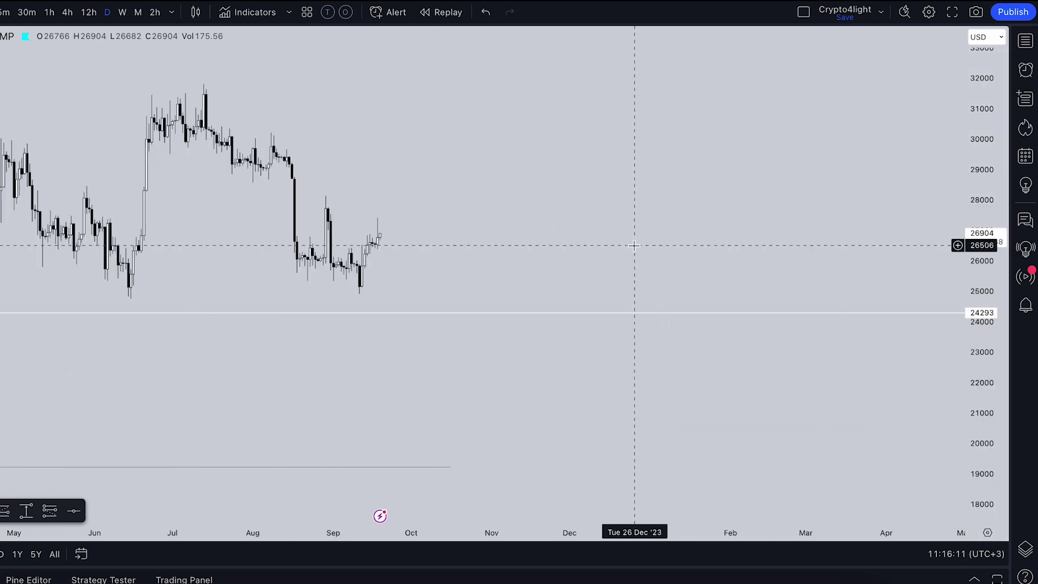
scroll(825, 253, up, 5)
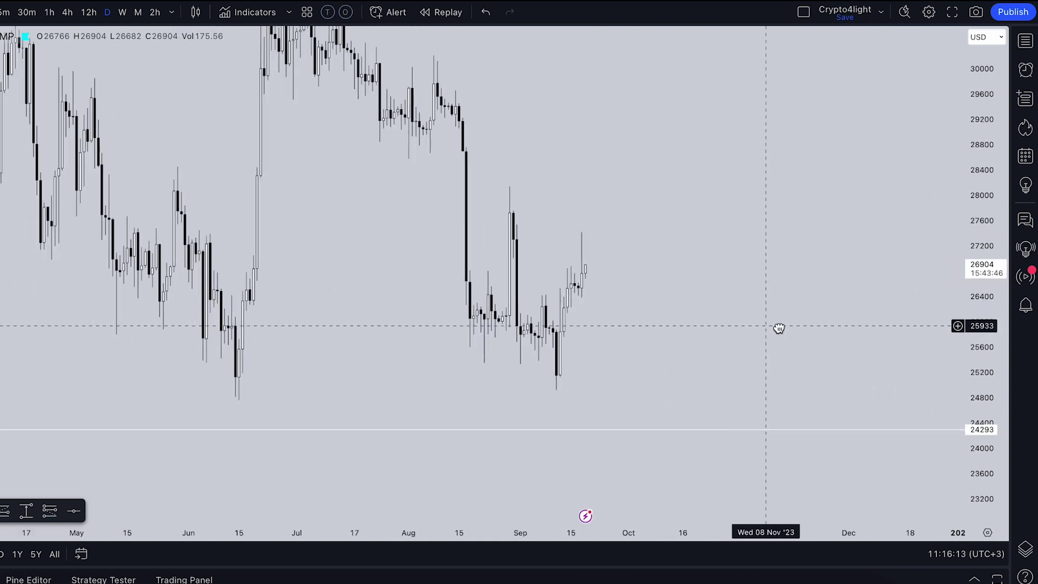
scroll(836, 387, up, 2)
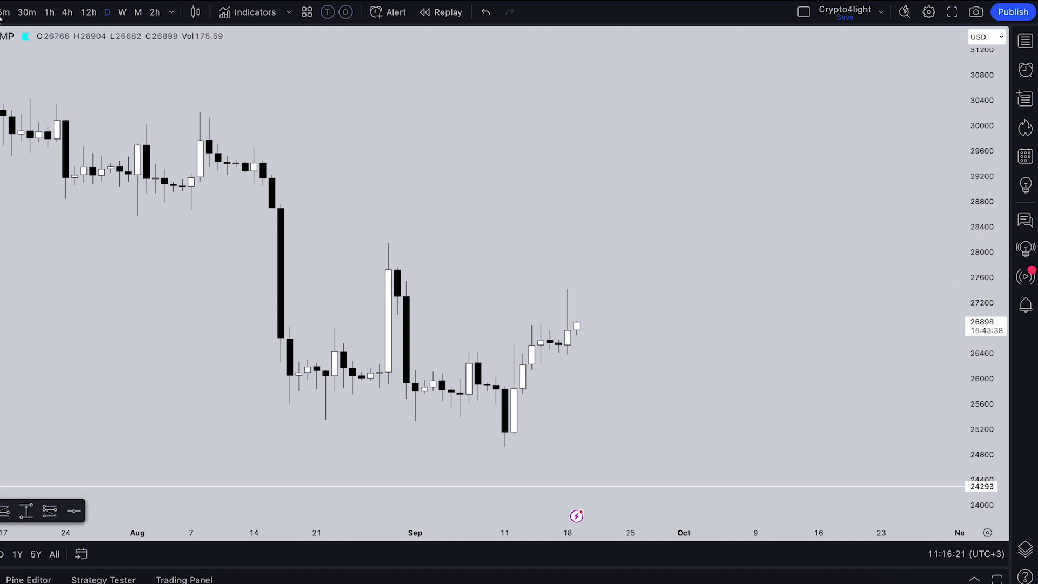
click(50, 13)
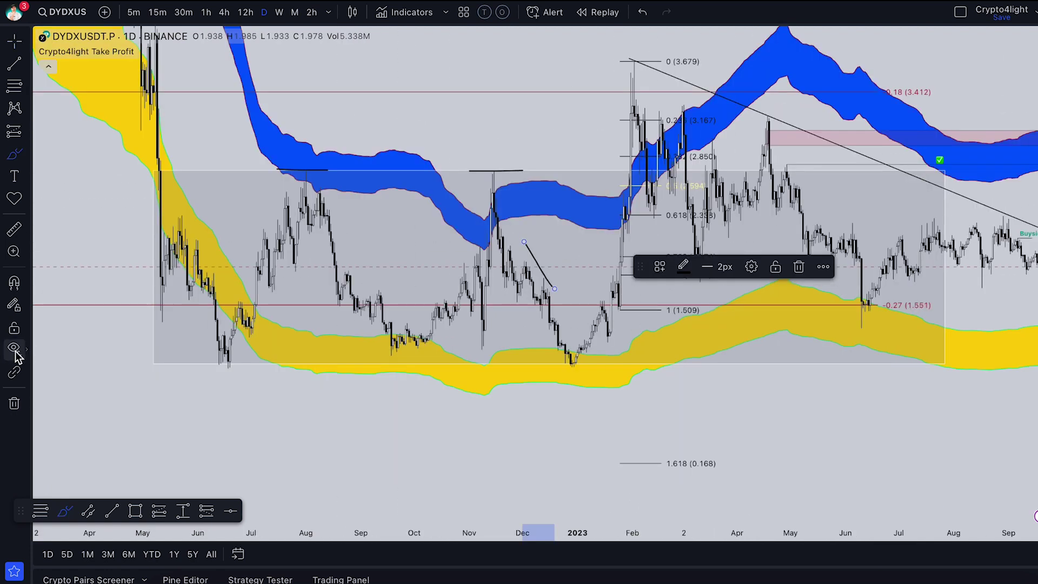
Hide all drawings on the daily DYDXUSDT.P chart and show them again
click(27, 352)
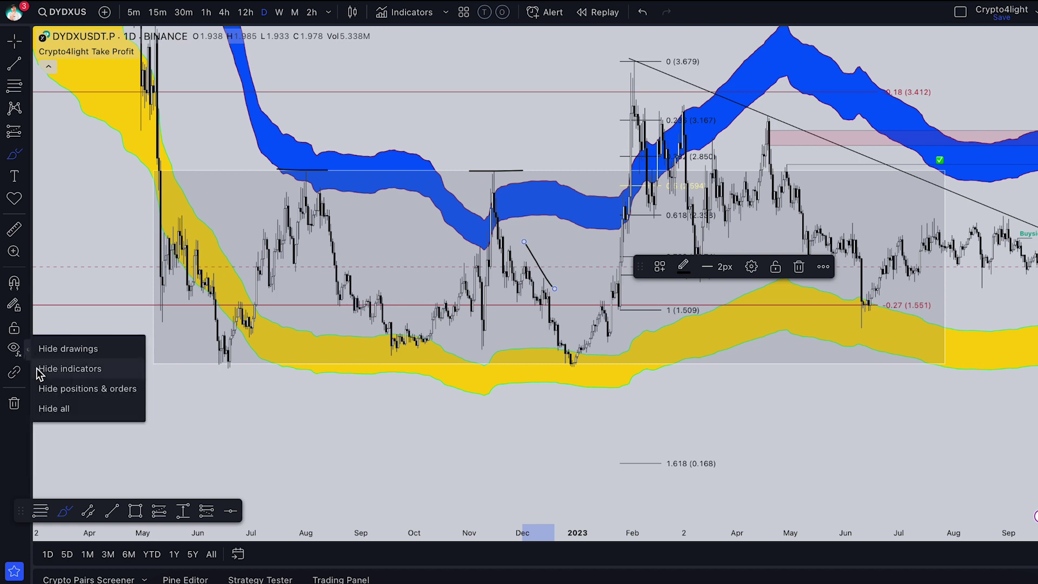
click(65, 352)
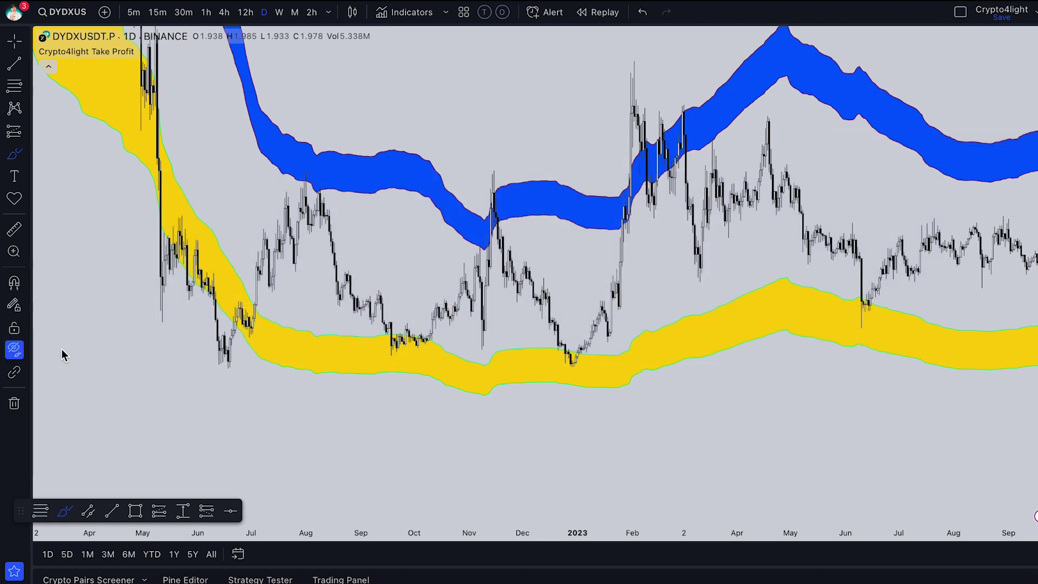
click(14, 349)
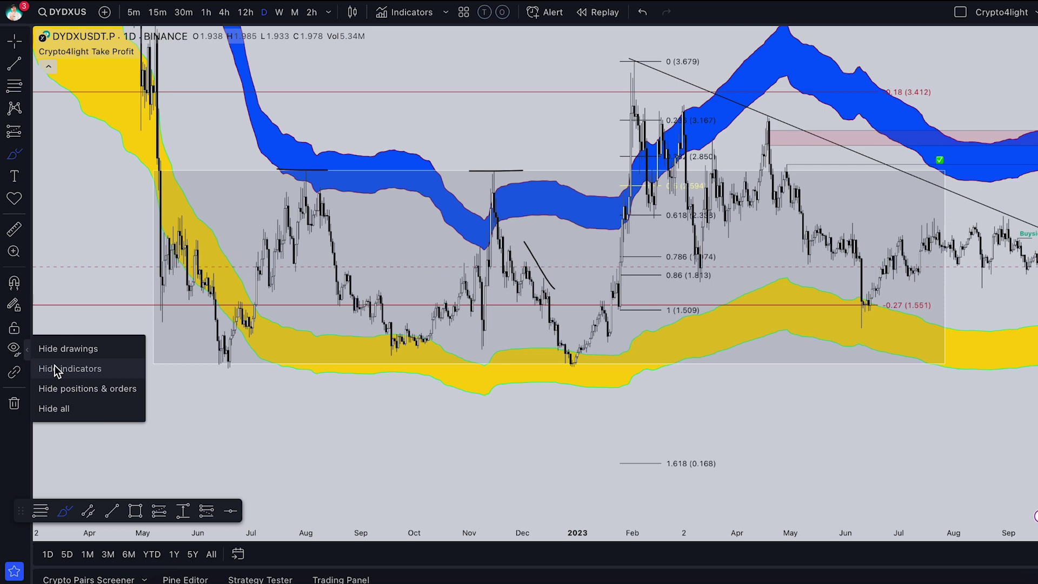
Try the Hide indicators, Hide positions & orders and Hide all options on the DYDXUSDT.P chart
click(56, 371)
click(28, 350)
click(55, 386)
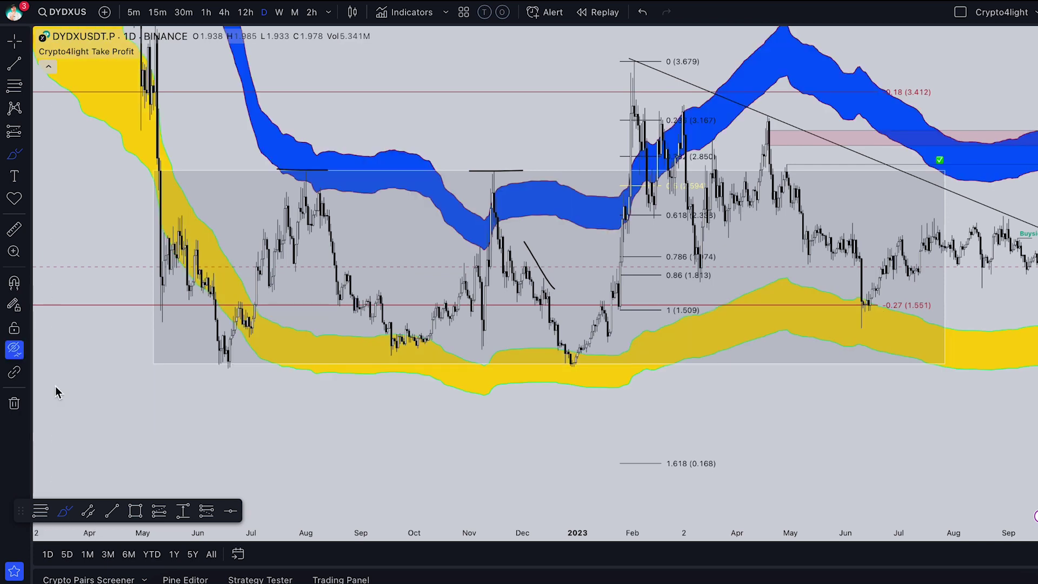
click(28, 350)
click(52, 408)
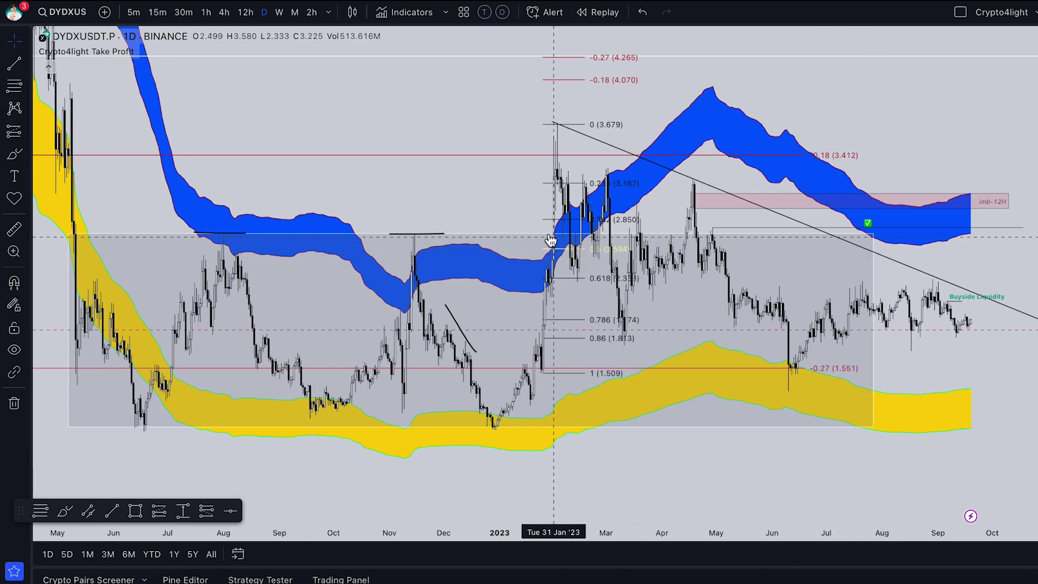
drag(185, 70, 524, 307)
drag(600, 327, 1012, 448)
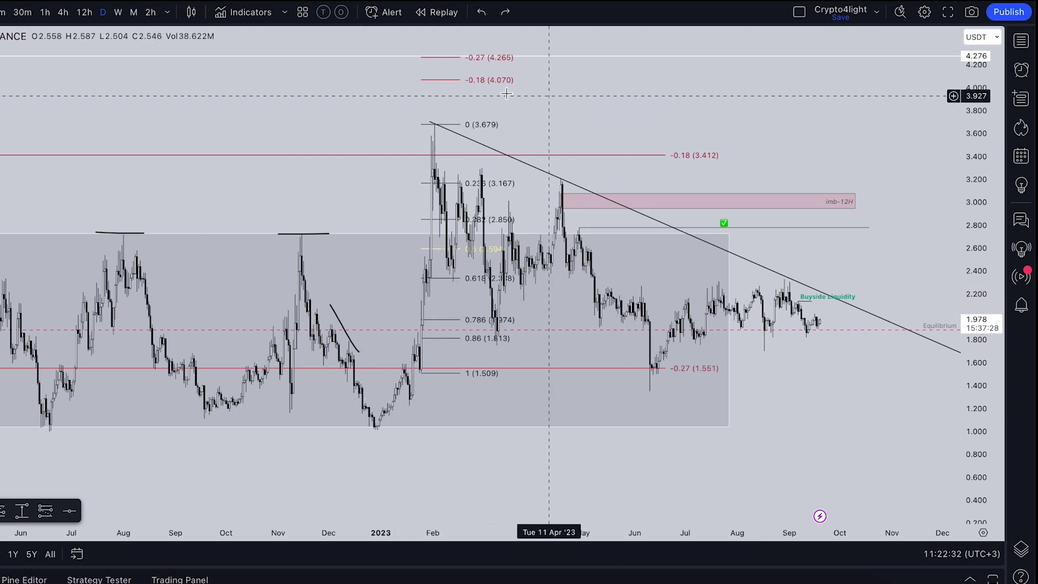
scroll(513, 137, up, 1)
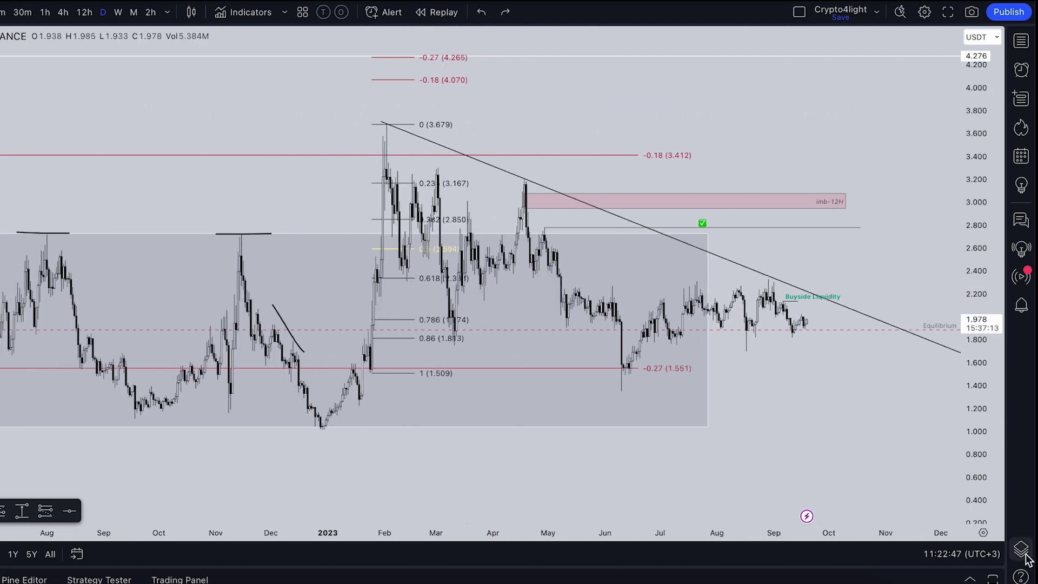
Hide the locked Fib retracement and the locked rectangle listed above it through the object tree, and close the tree
click(1025, 551)
scroll(811, 250, down, 2)
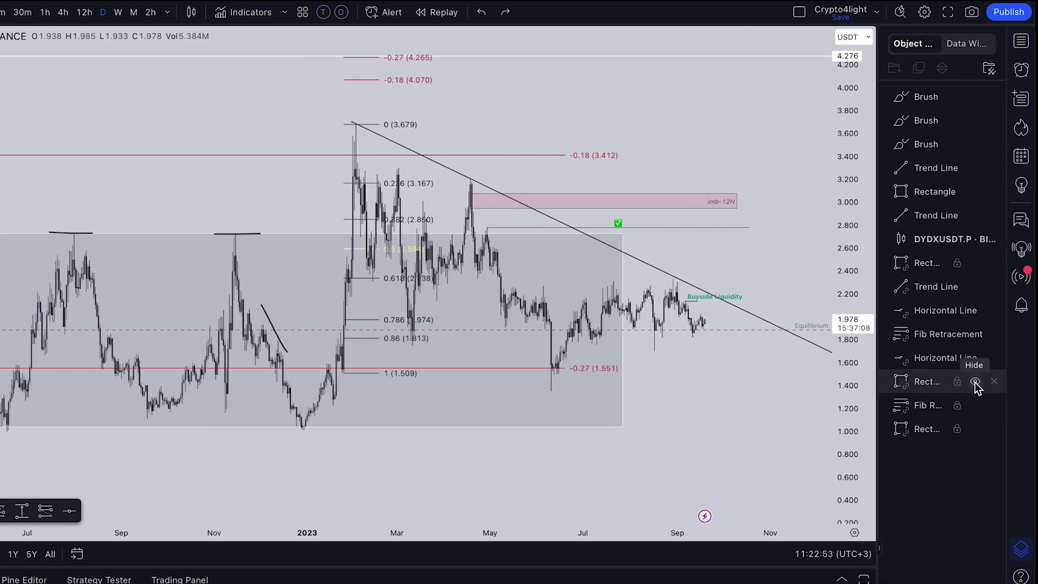
click(975, 382)
click(975, 405)
click(975, 406)
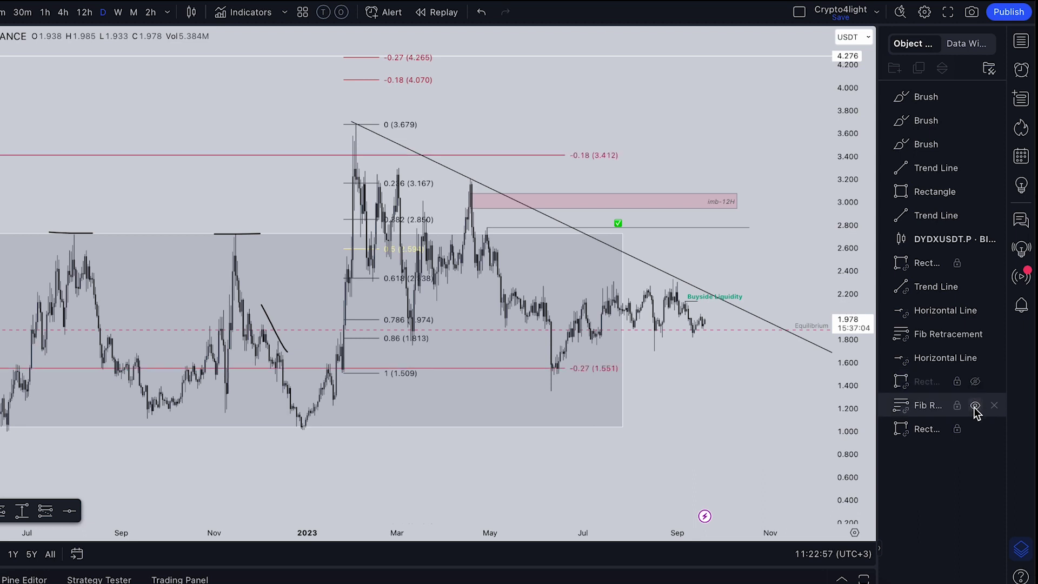
click(975, 406)
click(975, 429)
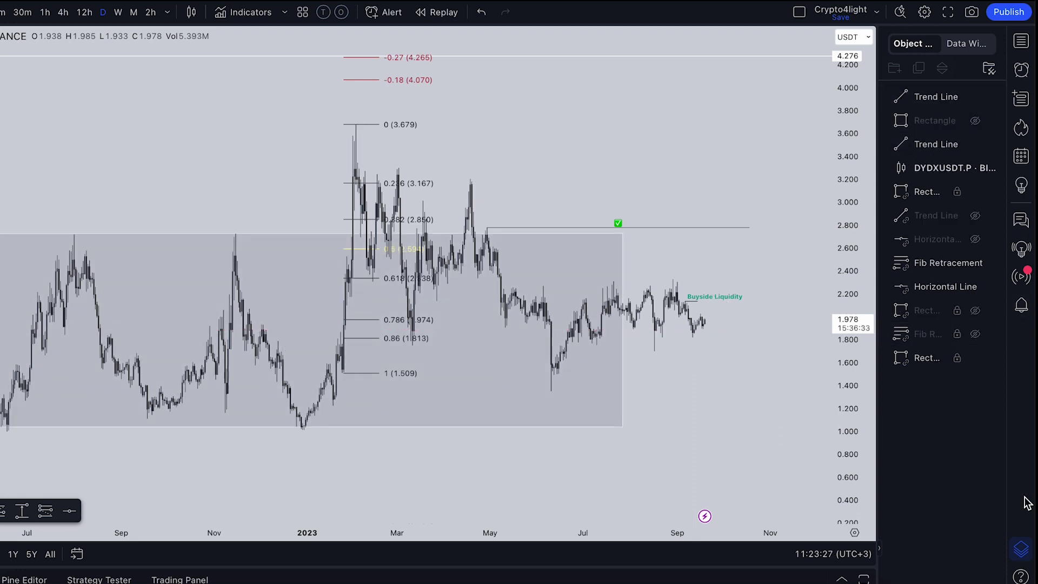
click(1023, 555)
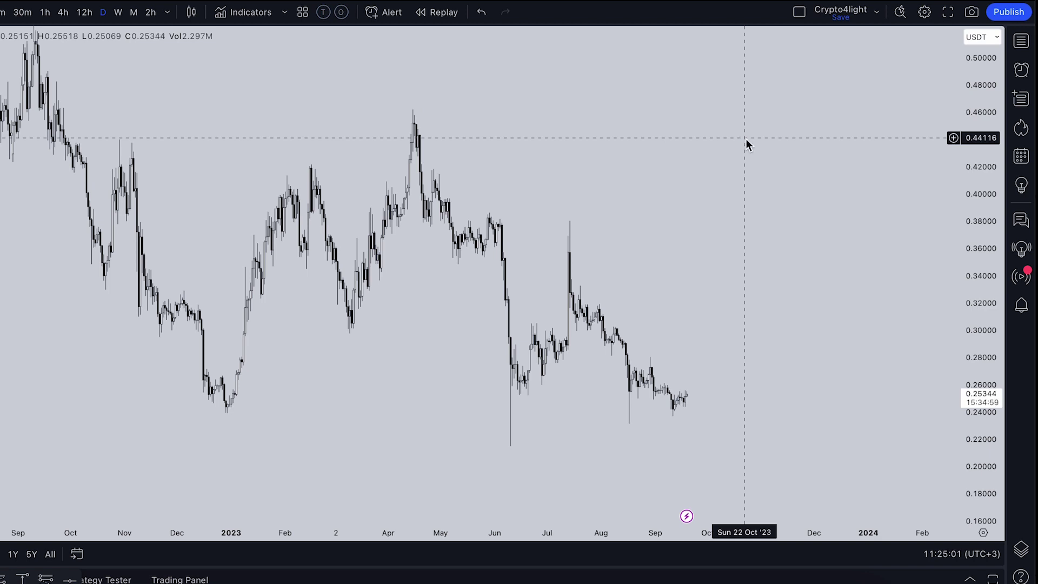
Zoom the browser page in and out to compare interface sizes, leaving it zoomed out for a larger chart area
key(super+minus)
key(super+equal)
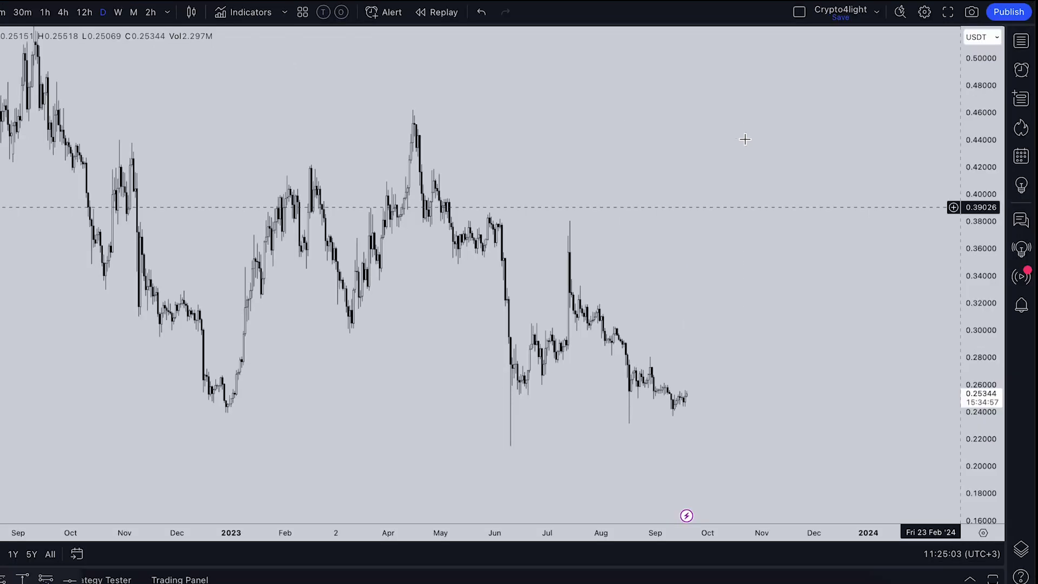
key(super+minus)
scroll(745, 138, up, 5)
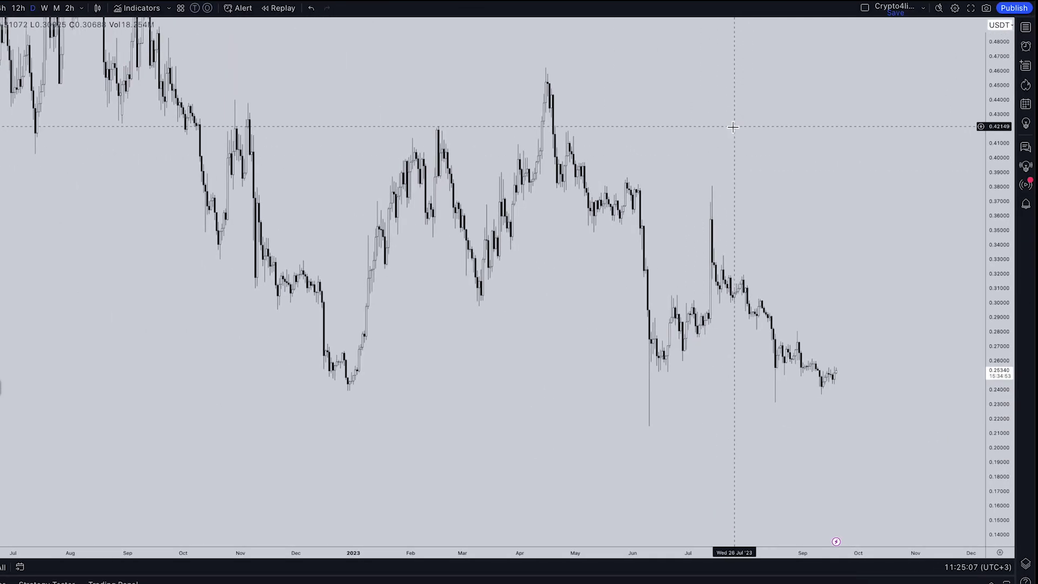
key(super+equal)
key(super+equal)
key(super+equal)
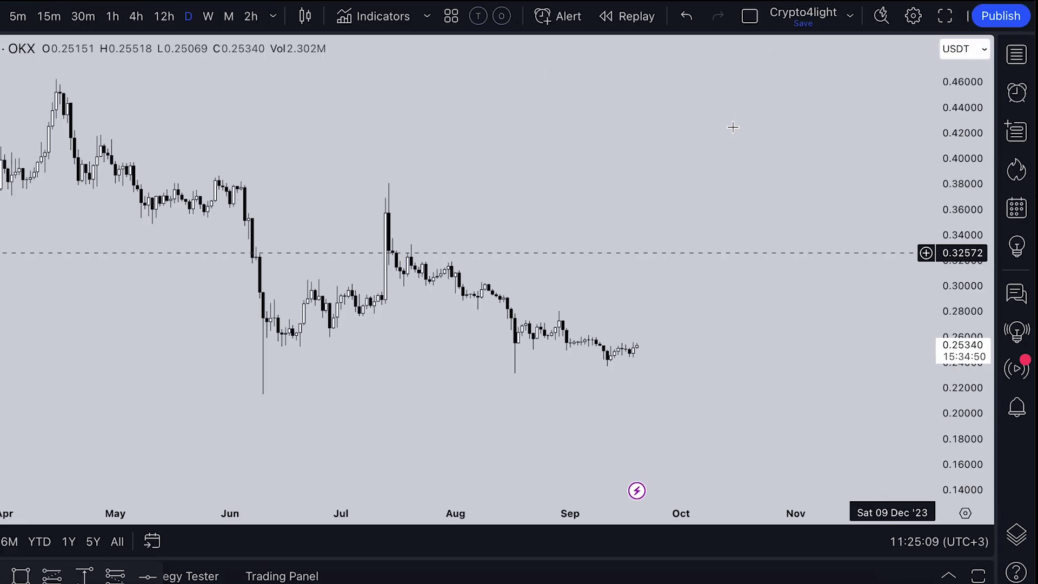
key(super+minus)
key(super+minus)
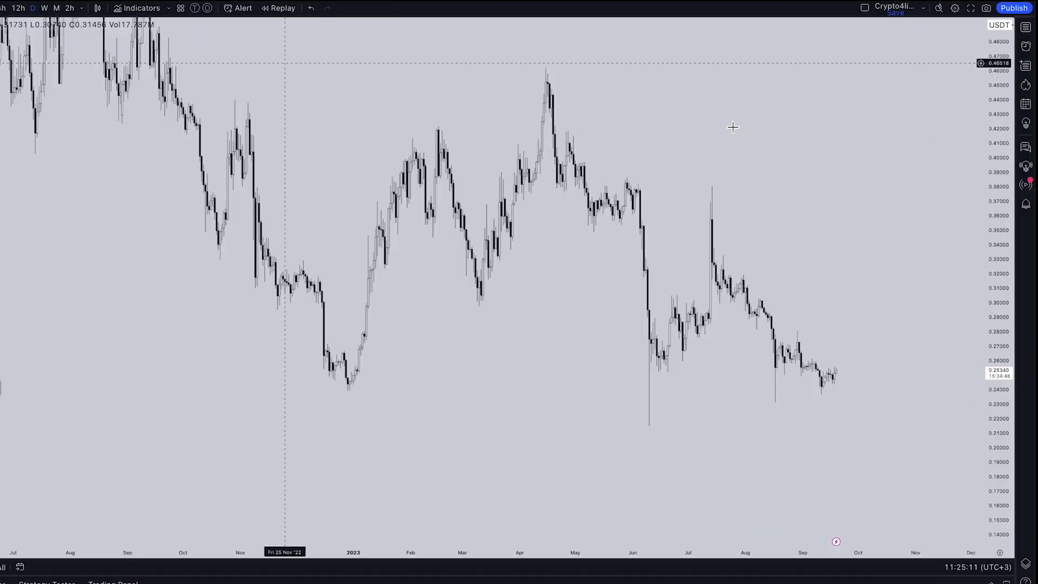
Add the invite-only Crypto4light ADZ and Crypto4light Direction indicators below the daily price chart
click(144, 9)
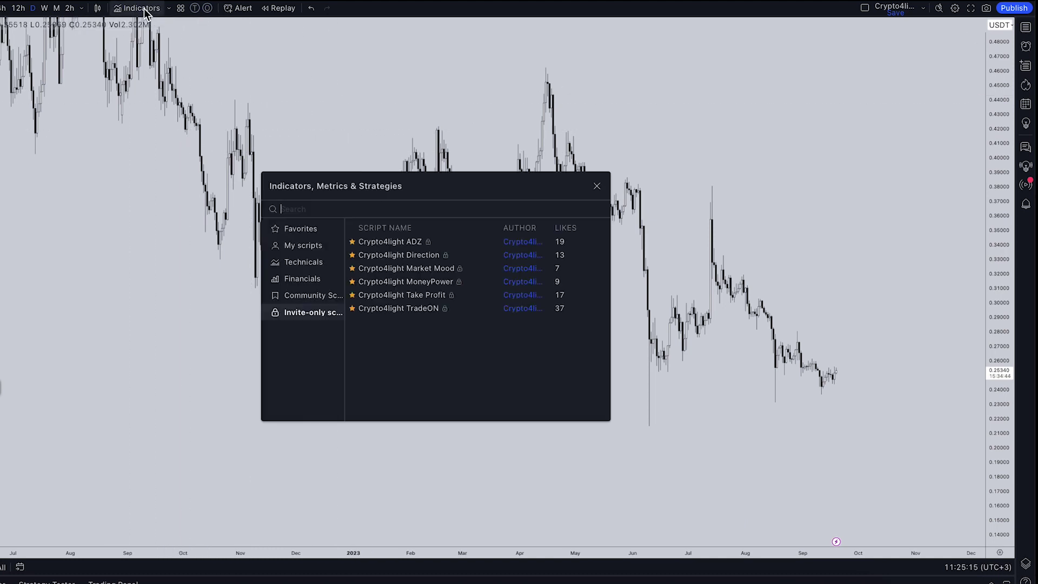
click(402, 241)
click(405, 256)
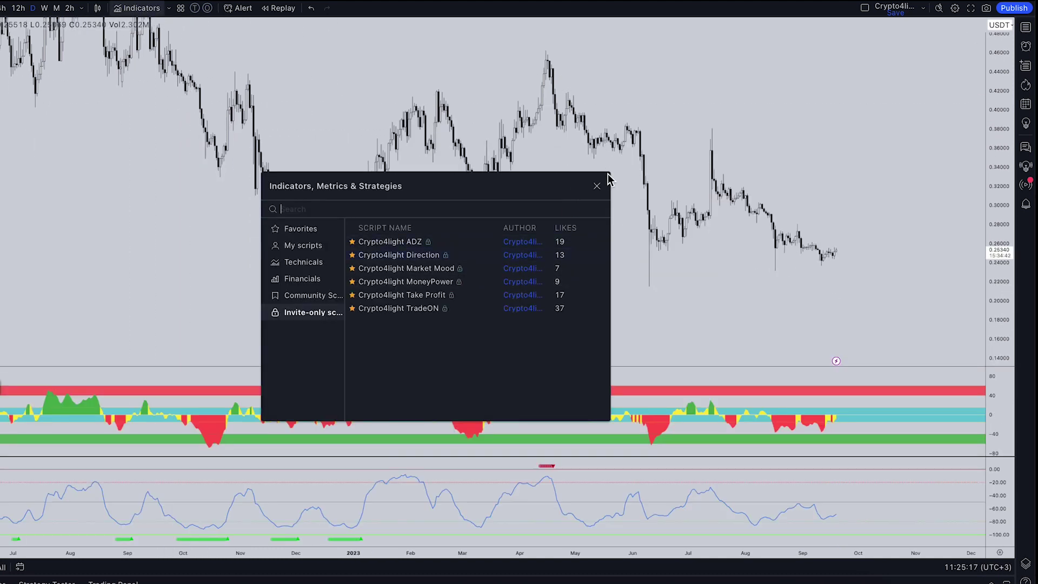
click(597, 186)
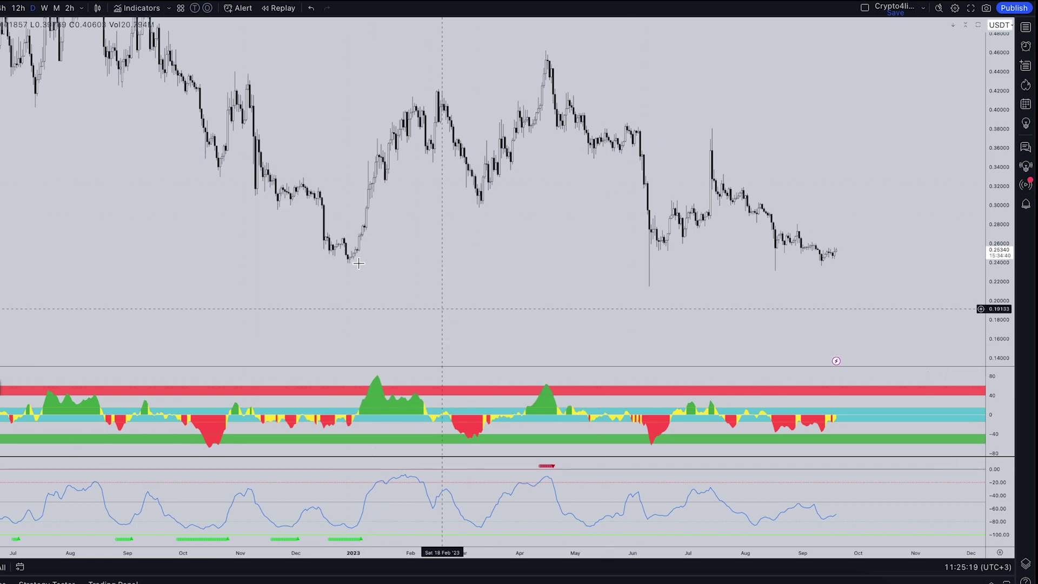
drag(767, 101, 630, 117)
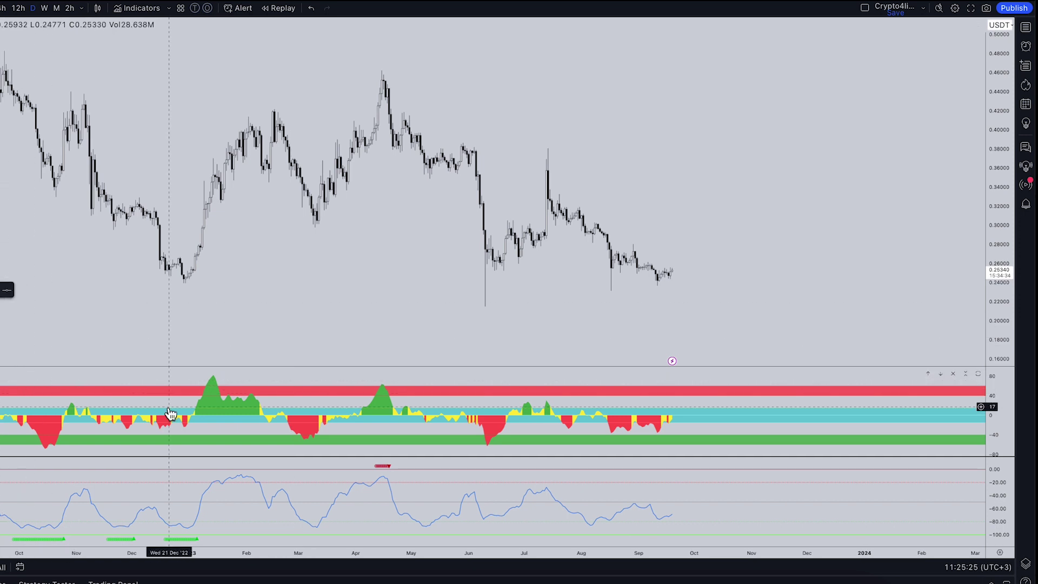
drag(169, 409, 176, 494)
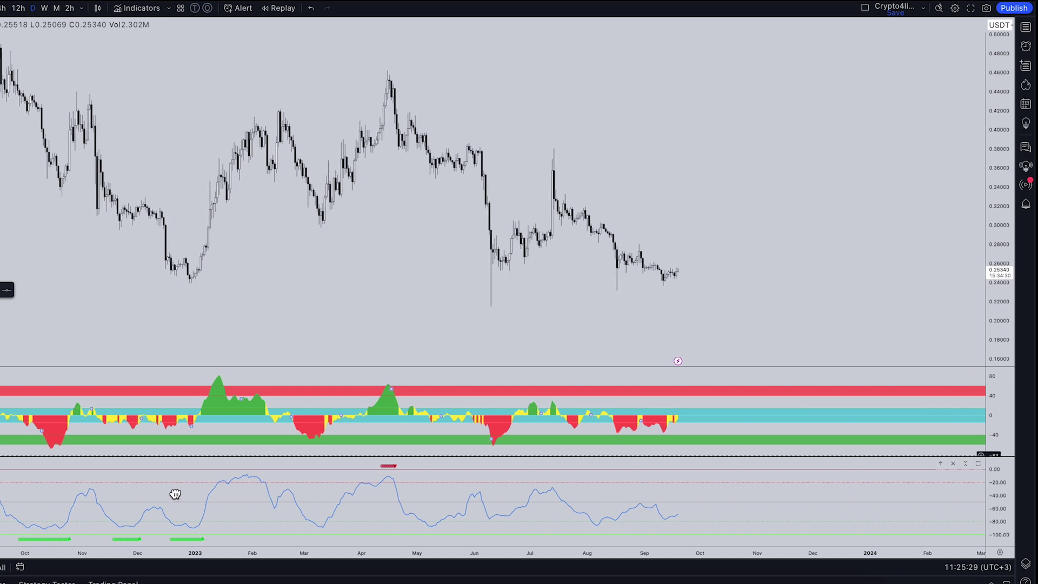
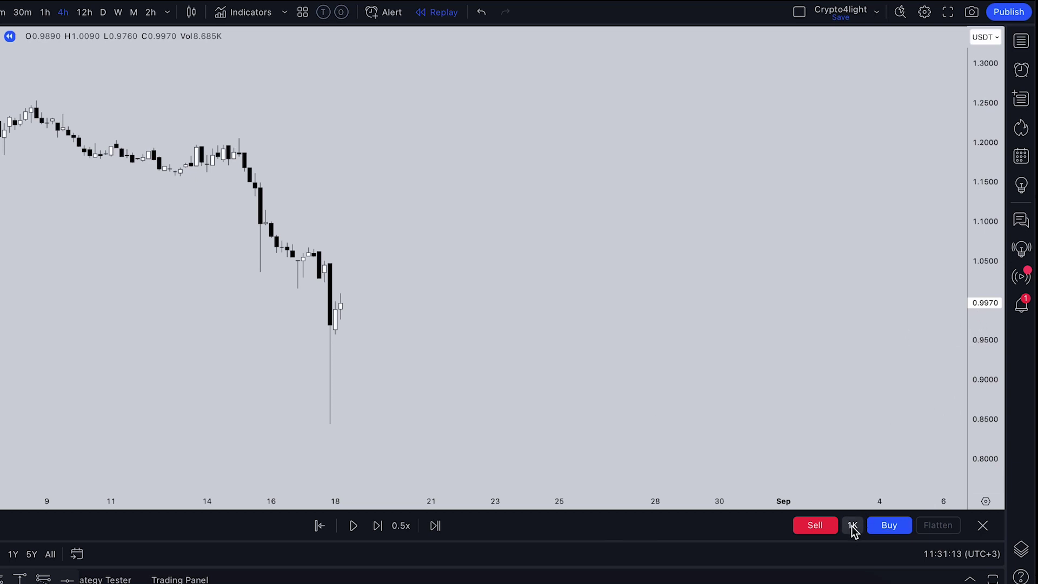
Set the replay order quantity to 10 000 and place a buy order at the current replay bar
click(852, 530)
click(885, 381)
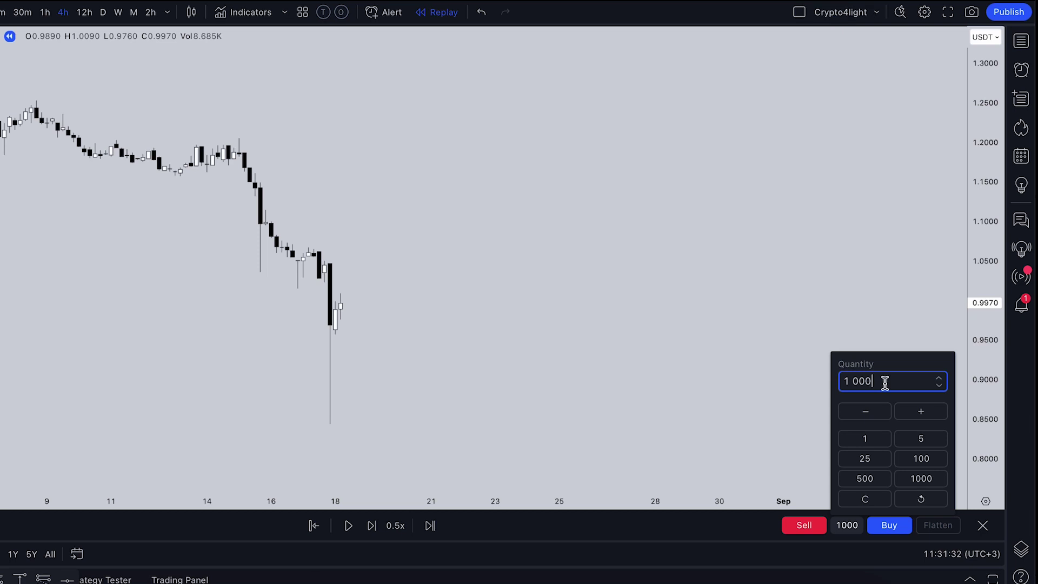
key(ctrl+a)
text(10 000)
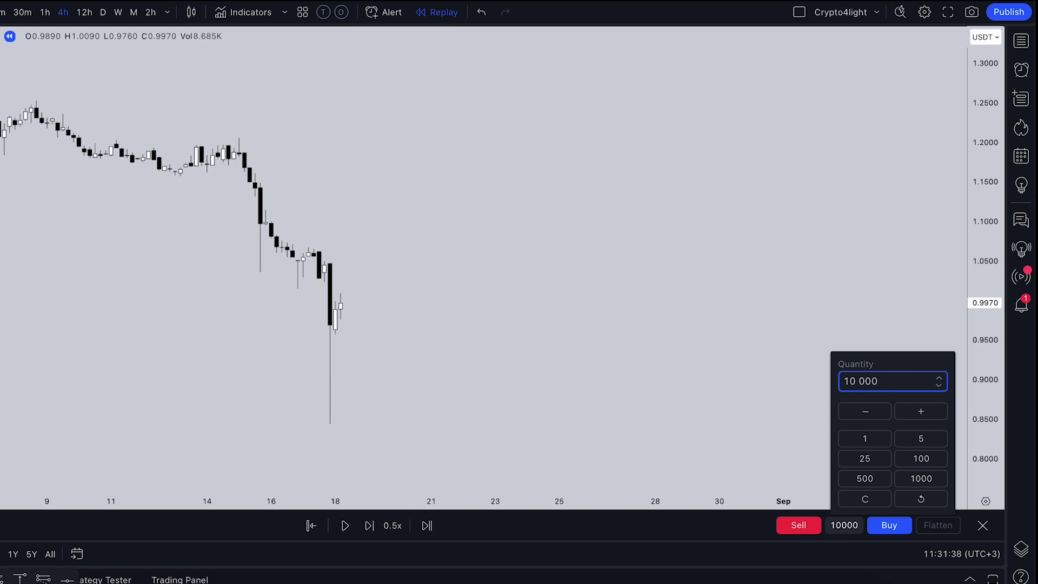
drag(445, 312, 480, 276)
click(902, 527)
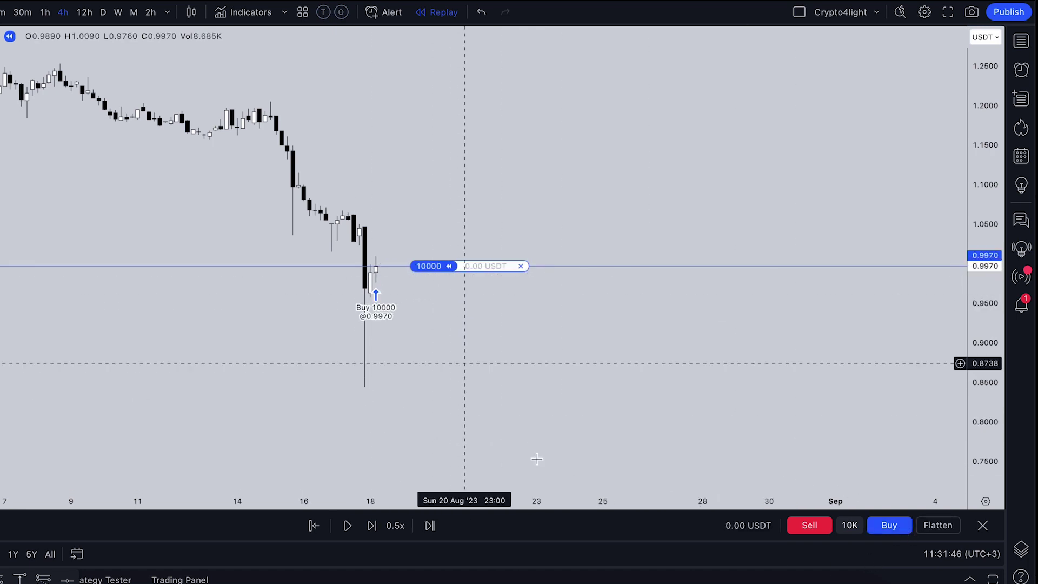
Play the replay briefly and pause it, try the 1x replay speed, and set the speed to 3x
click(347, 527)
click(347, 526)
click(395, 525)
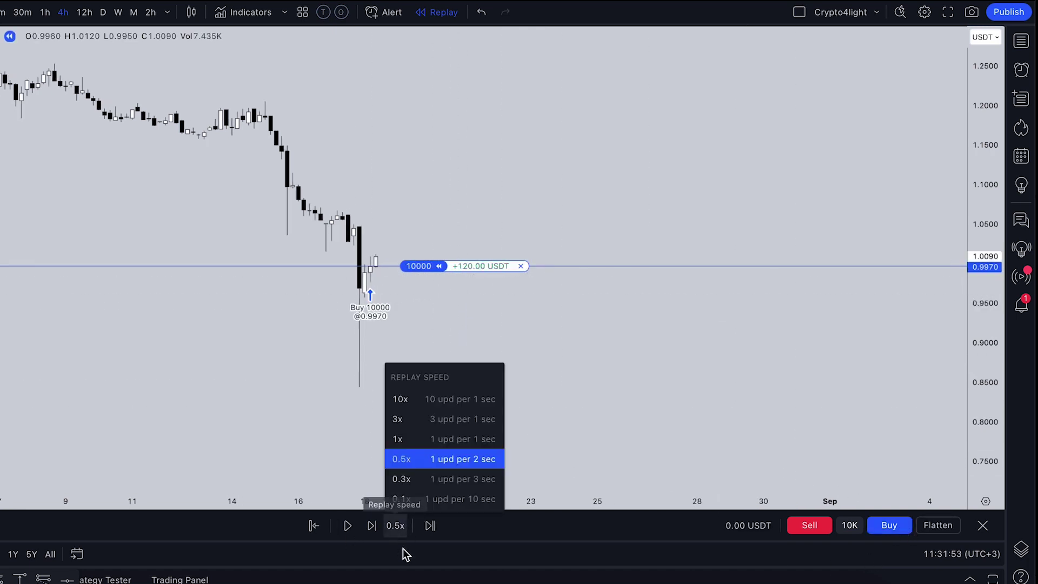
click(421, 442)
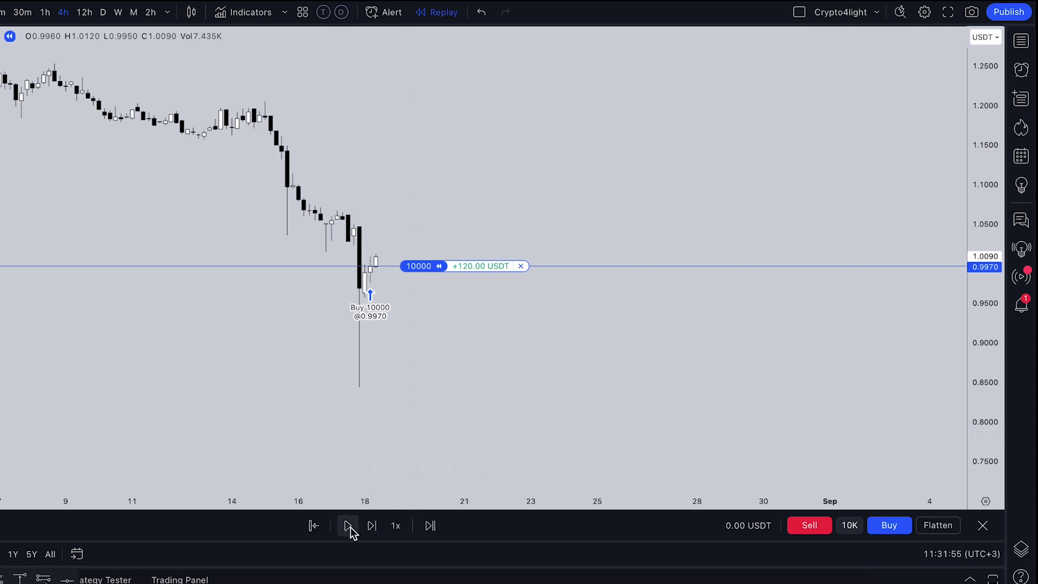
click(395, 526)
click(415, 419)
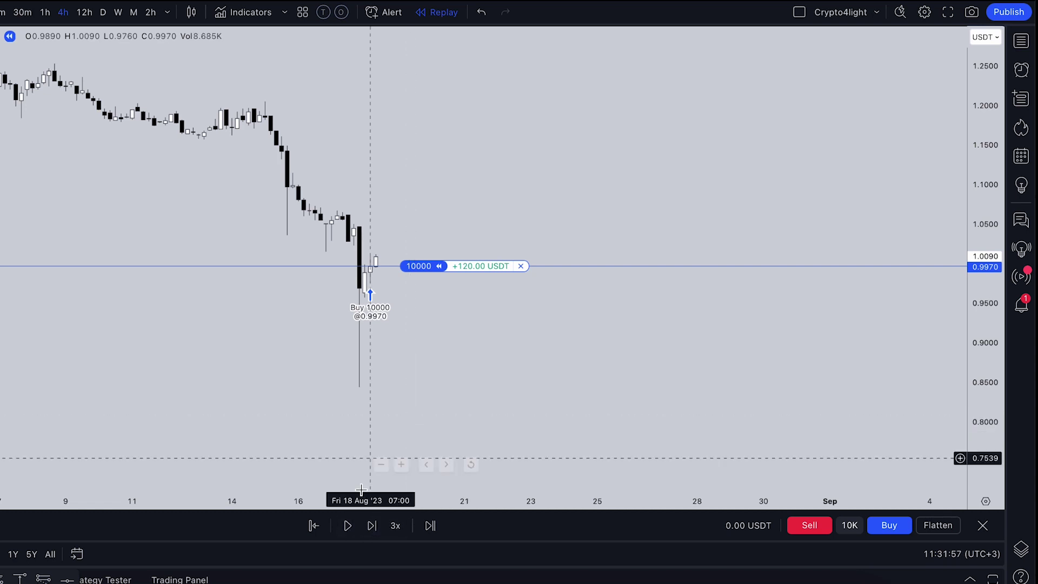
Run the replay forward at 3x to the 24 August candles and pause it
click(349, 527)
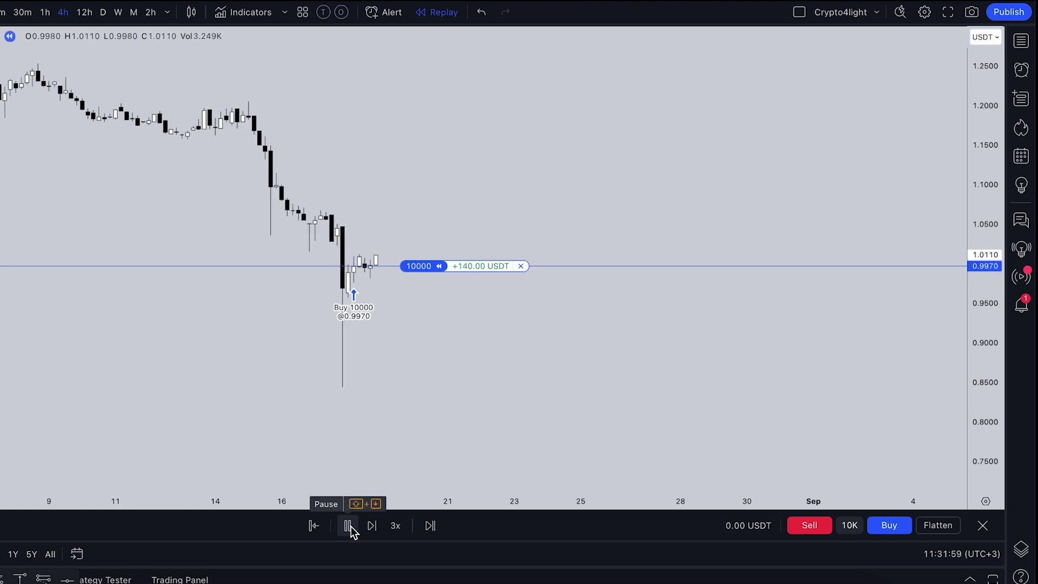
click(349, 528)
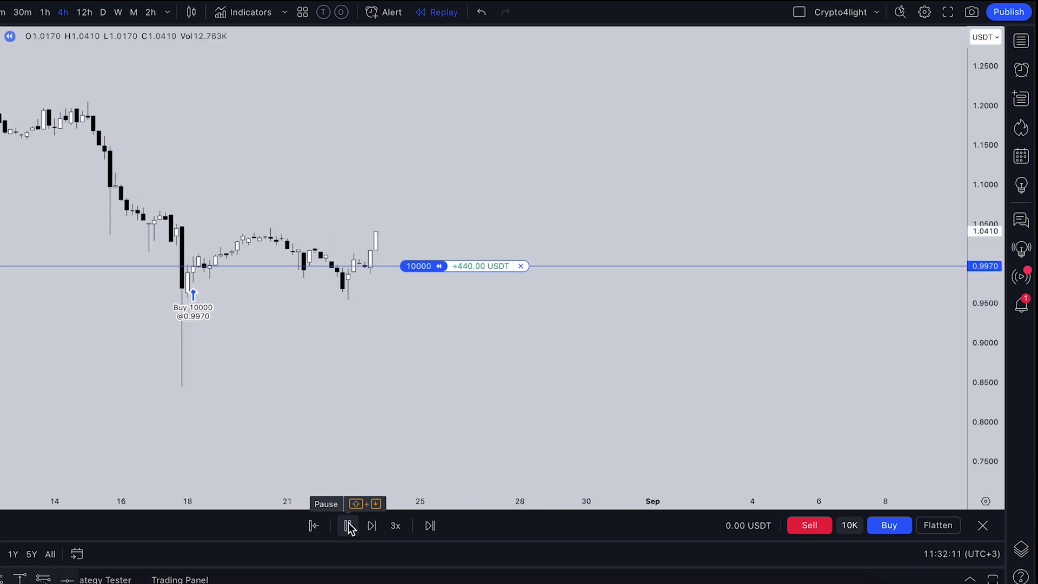
click(349, 527)
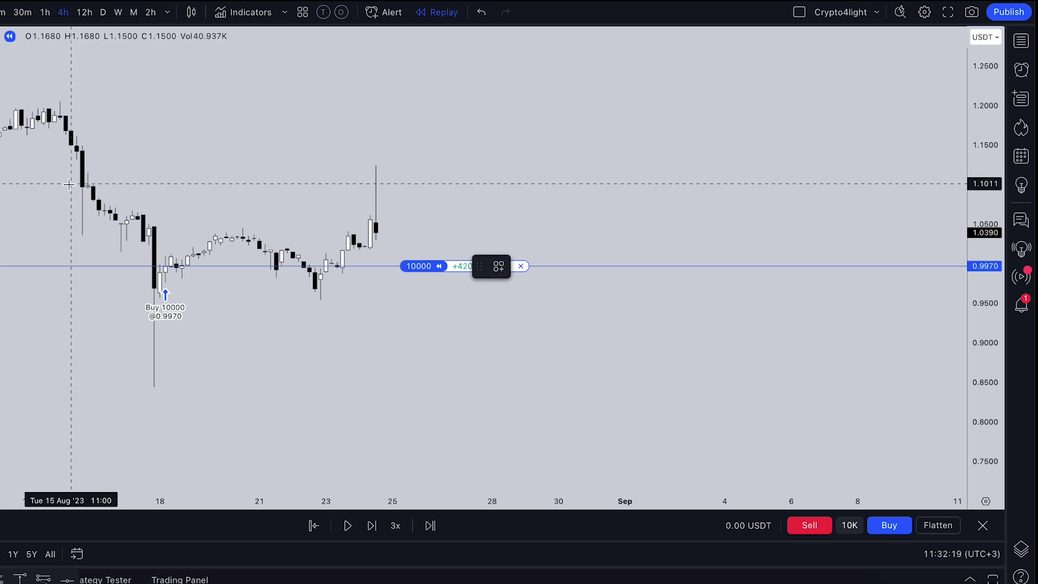
Draw a rectangle zone from about 1.1137 to 1.1326 across the latest upper wick and flatten the replay position
drag(65, 159, 569, 173)
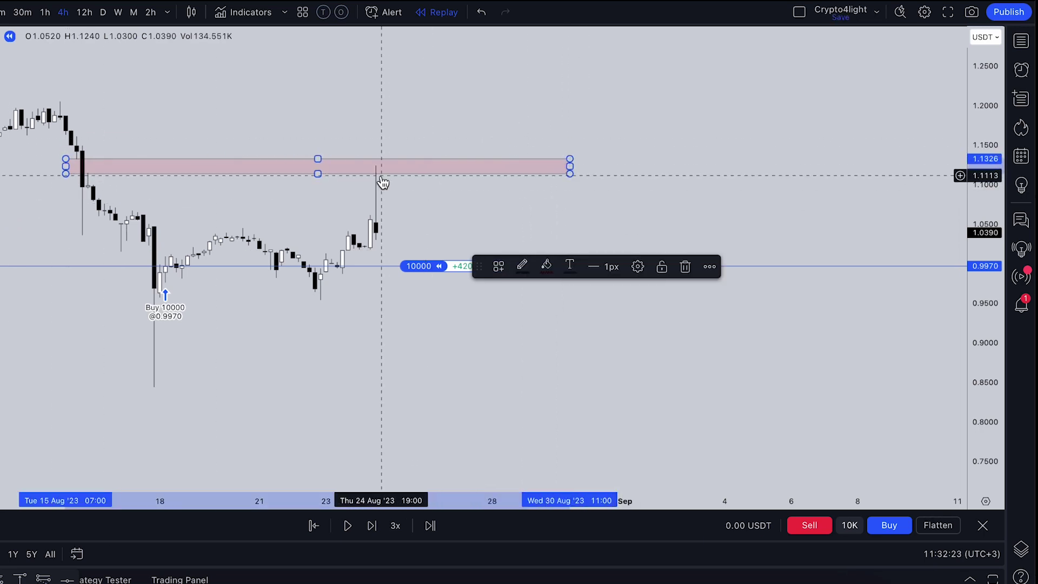
mouse_move(477, 267)
mouse_down()
mouse_move(304, 410)
mouse_move(1, 472)
mouse_up()
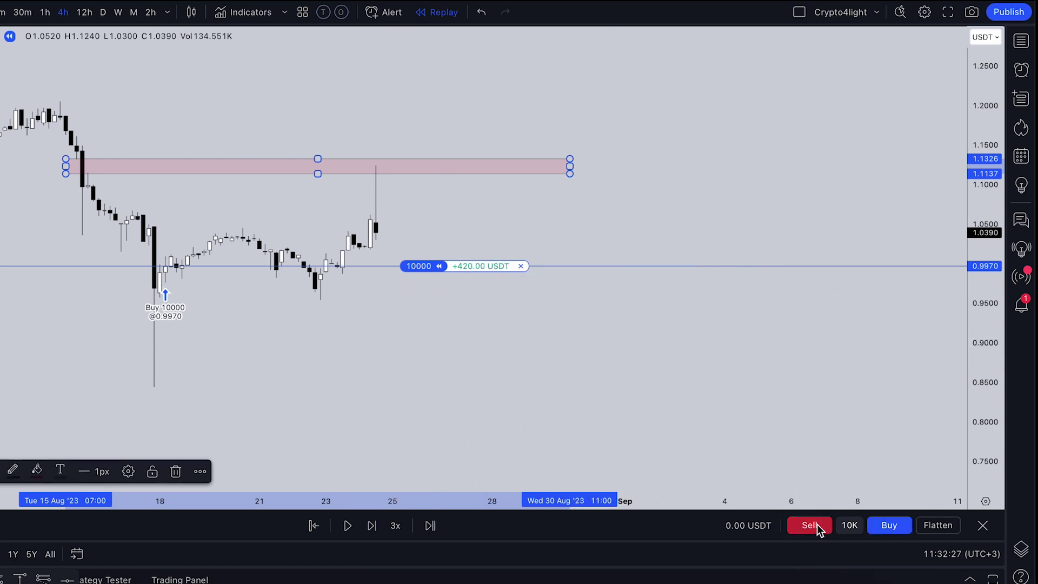
click(949, 527)
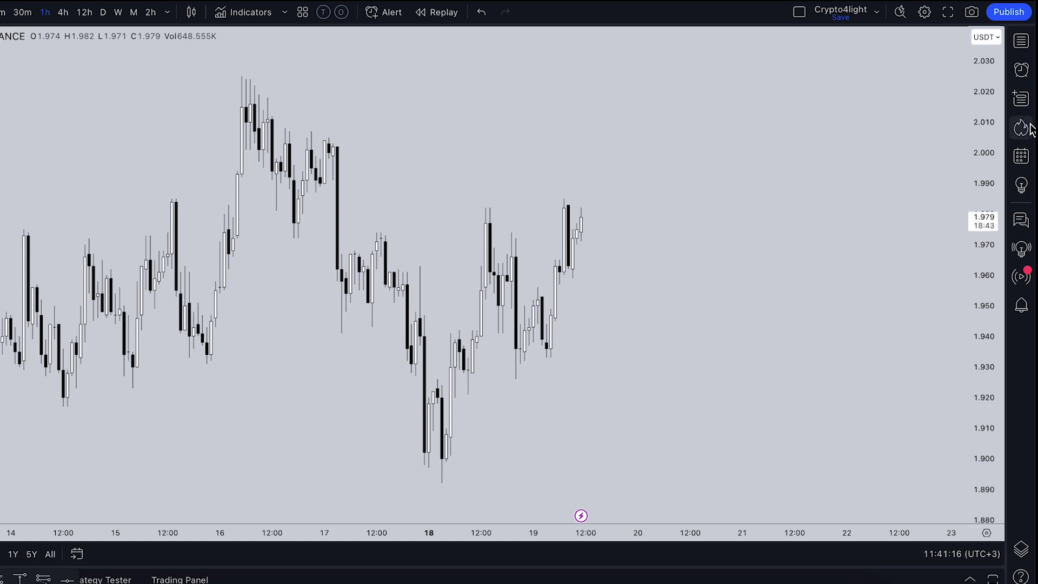
Open the Trades watchlist and display the ICPUSDT perpetual contract chart
drag(994, 95, 995, 135)
click(1021, 40)
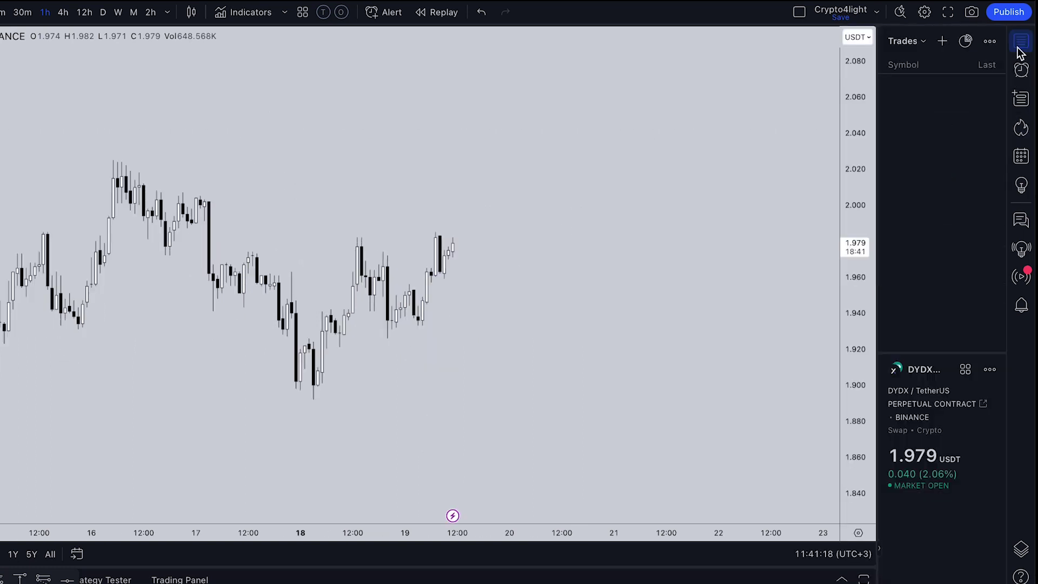
click(926, 130)
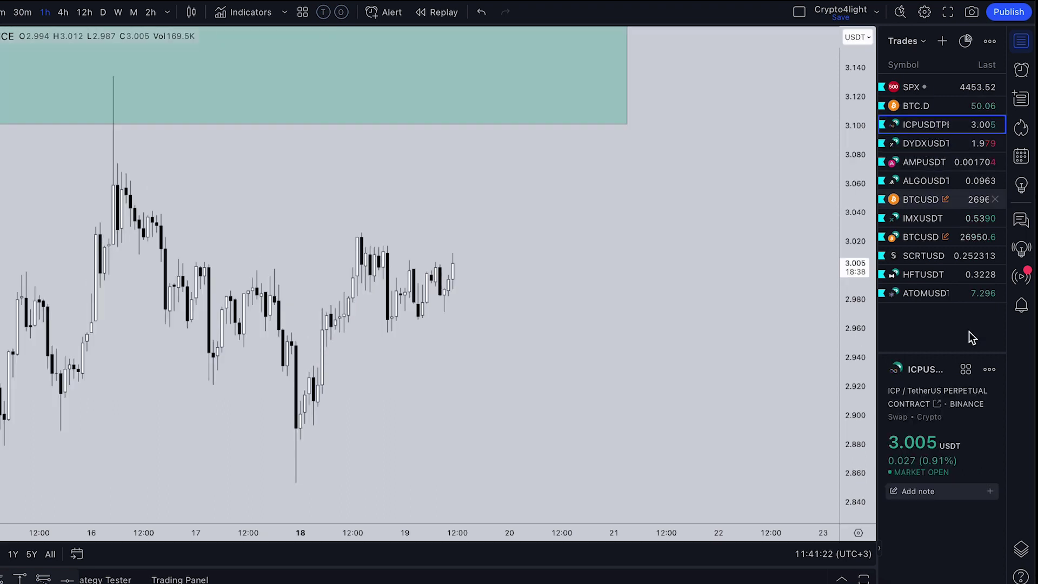
Check the Notes option among the symbol detail widgets and the chart's option to add a text note for ICPUSDT.P
click(989, 369)
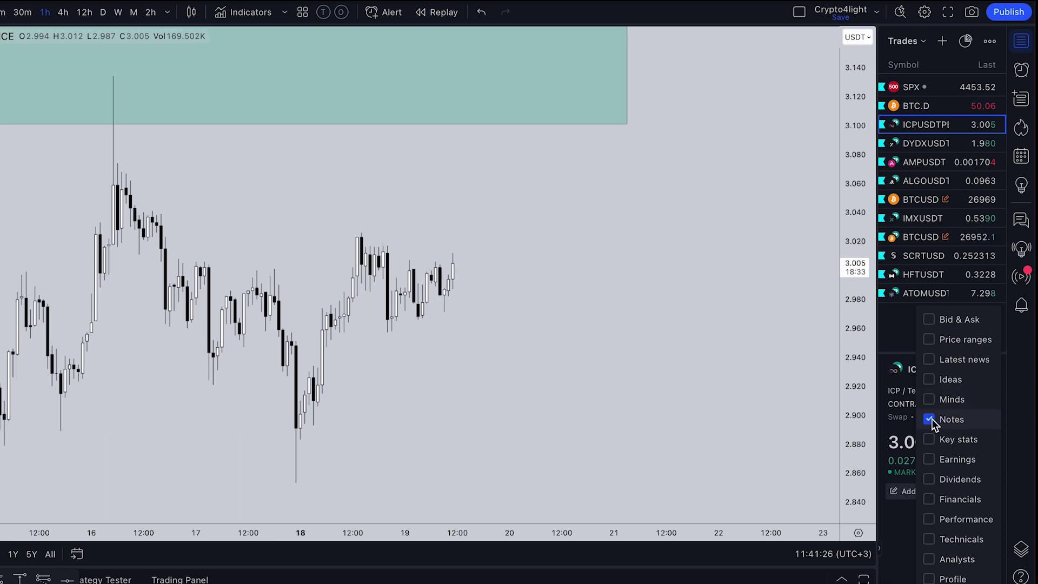
key(Escape)
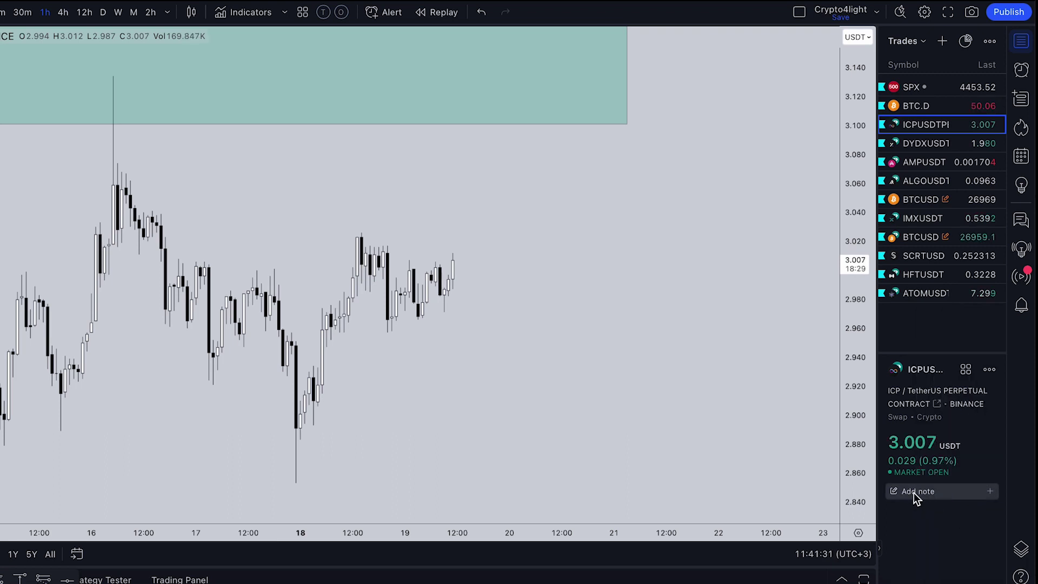
right_click(650, 272)
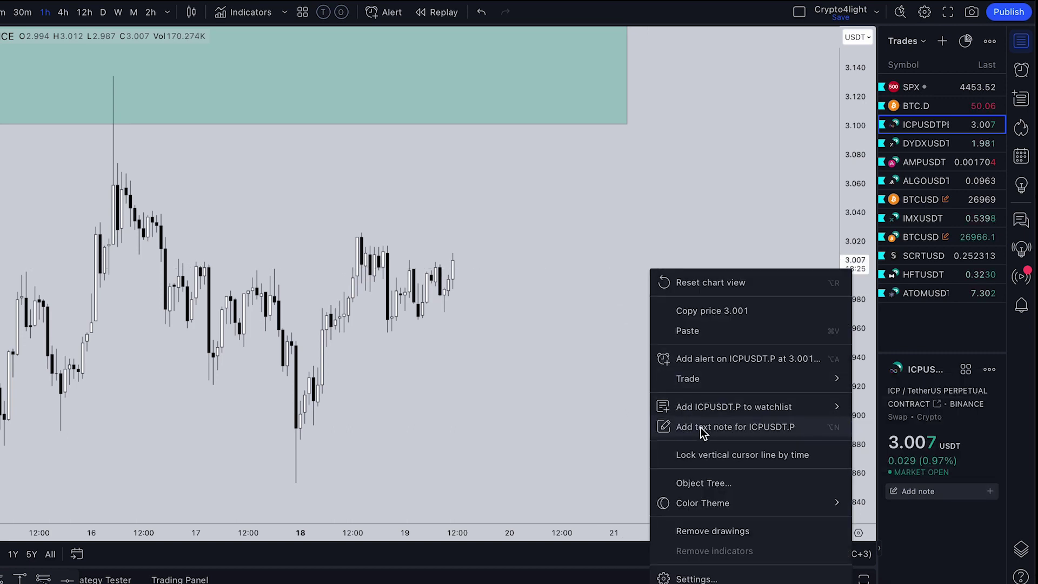
key(Escape)
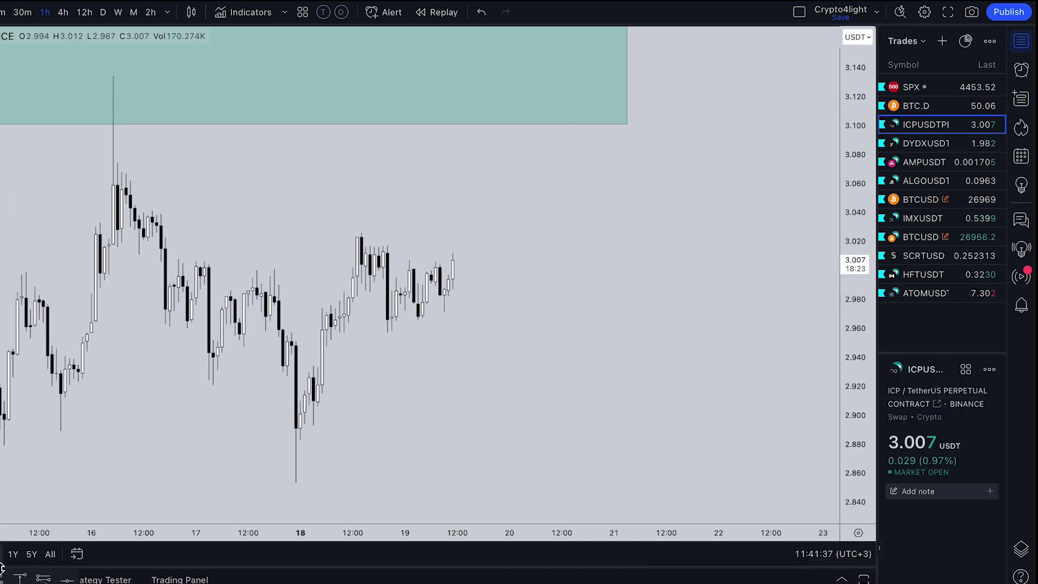
Draw a long position near the latest candles with entry about 2.967, stop about 2.955 and target about 3.012
click(431, 318)
drag(431, 399, 441, 336)
drag(430, 237, 448, 250)
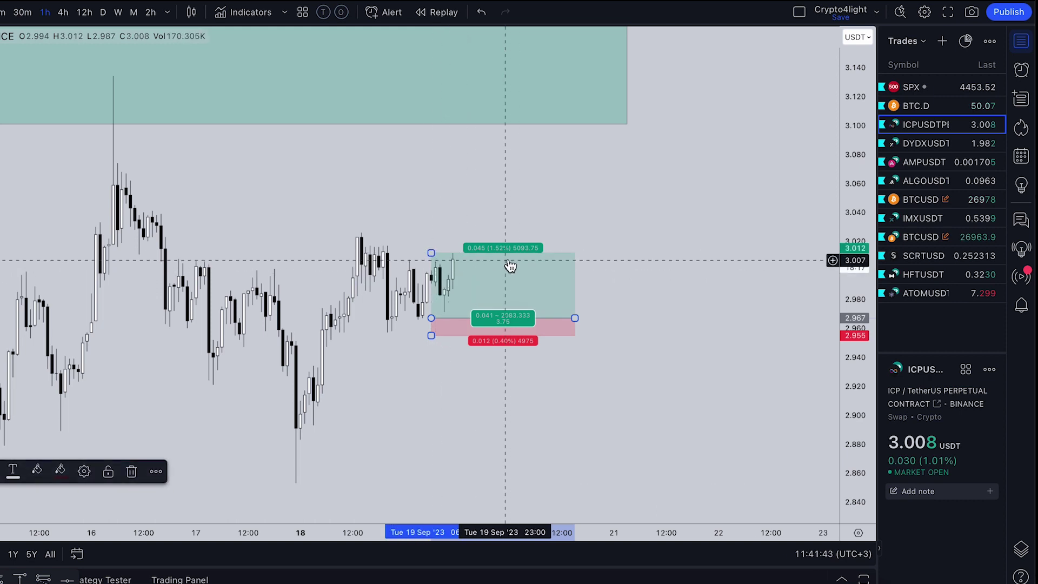
Add the note "Opened long +1.5% profit" with a chart snapshot to ICPUSDT.P
click(986, 493)
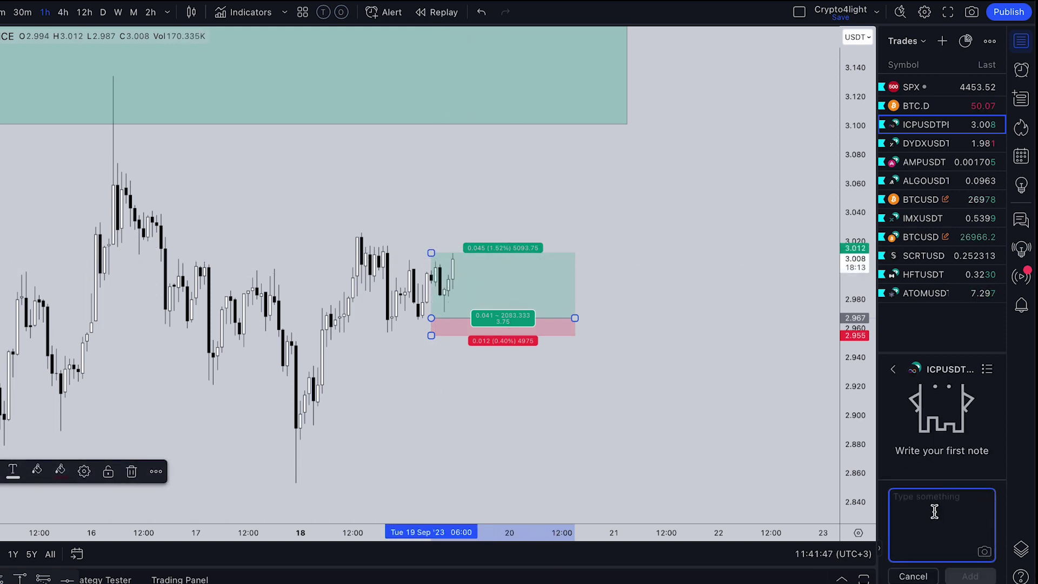
text(Opened )
text(long +1.)
text(5)
text(% )
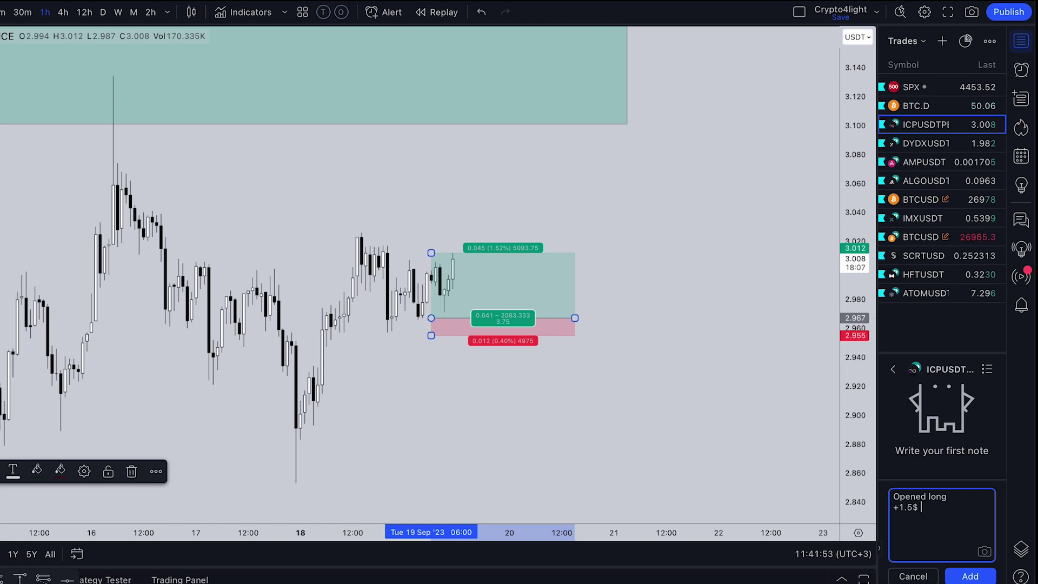
text(profit)
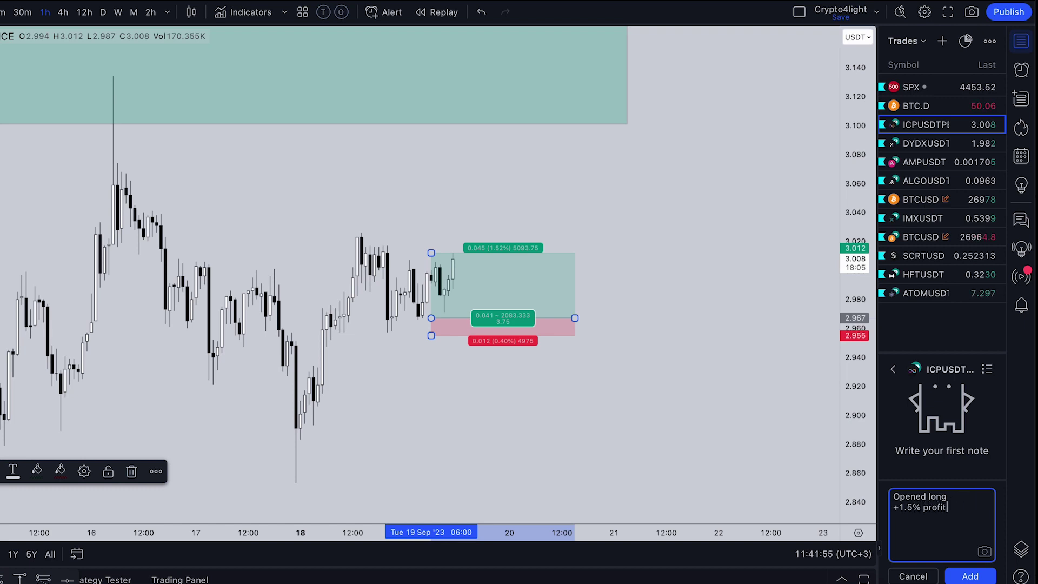
click(984, 552)
click(978, 576)
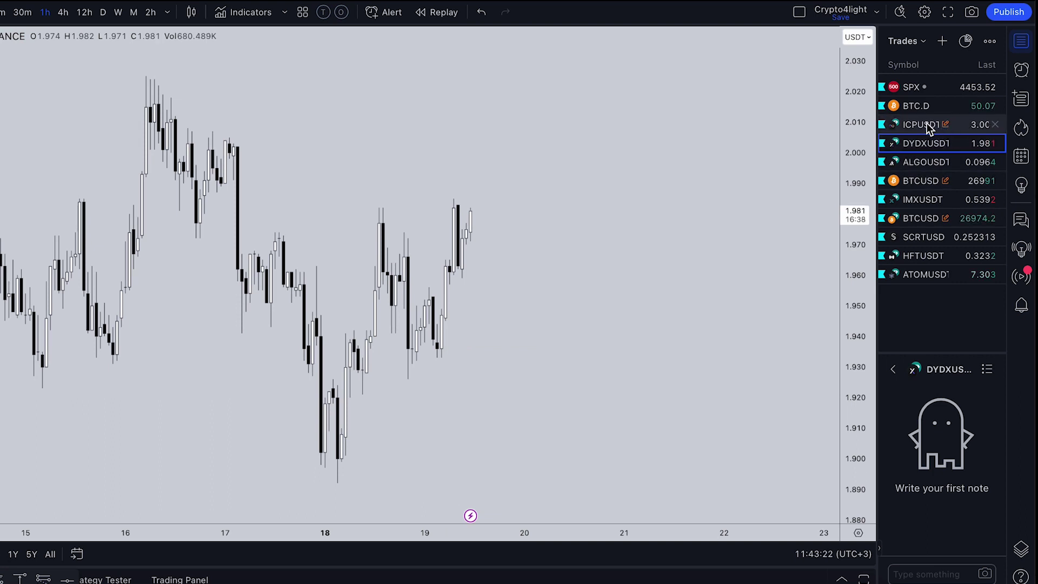
Return to the ICPUSDT chart from the watchlist and review its saved note and attached snapshot
click(926, 124)
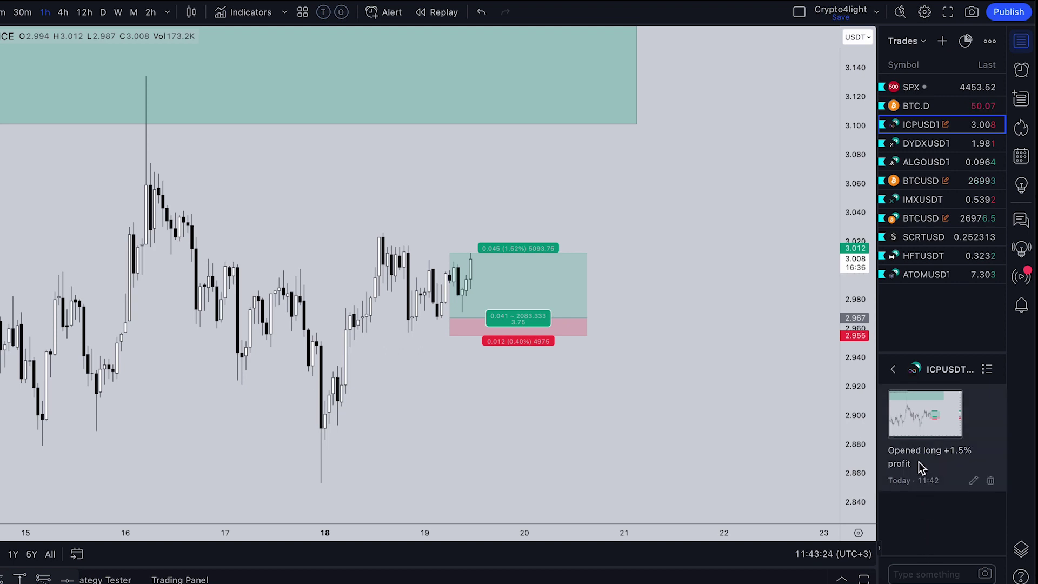
click(934, 424)
scroll(481, 280, right, 2)
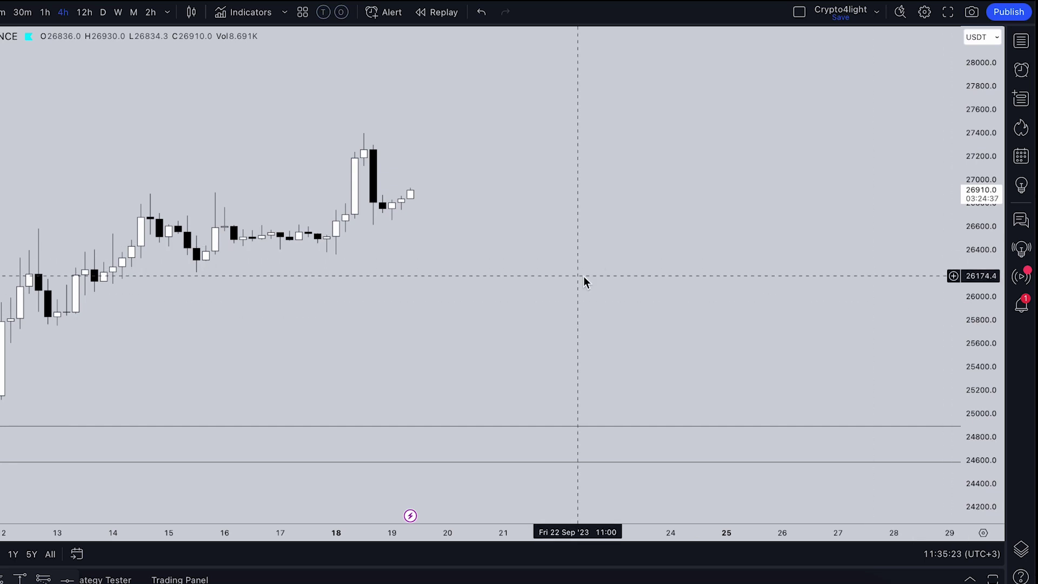
Enable economic events on the BTCUSDT.P chart in the chart settings, restricted to only future events
scroll(476, 233, down, 3)
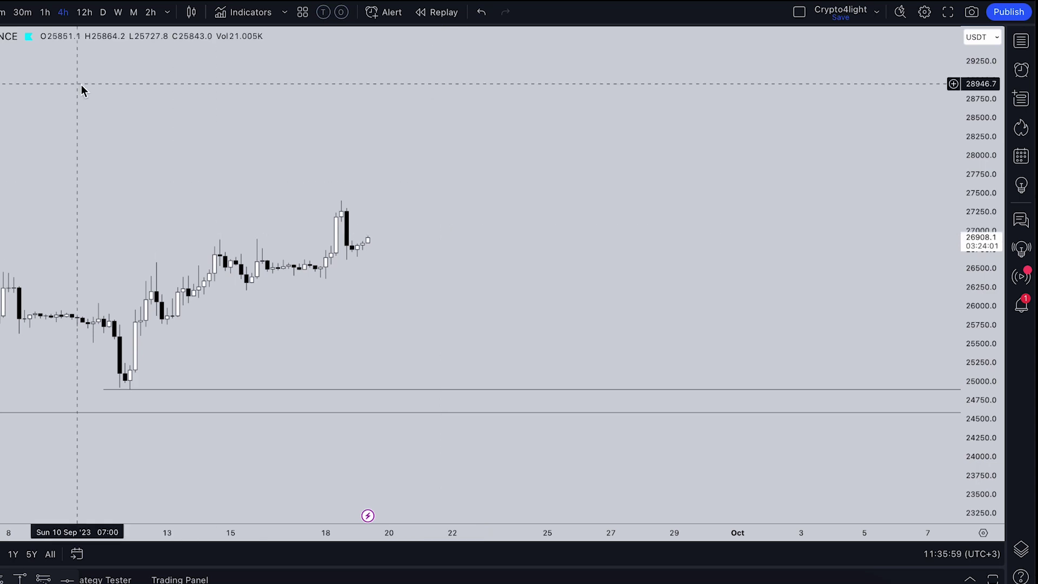
right_click(539, 217)
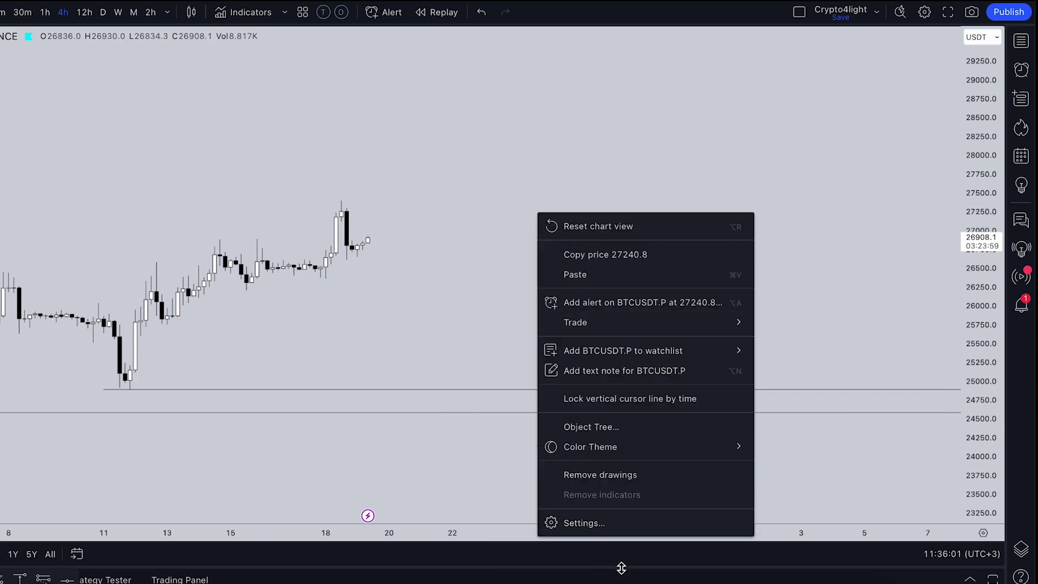
click(584, 523)
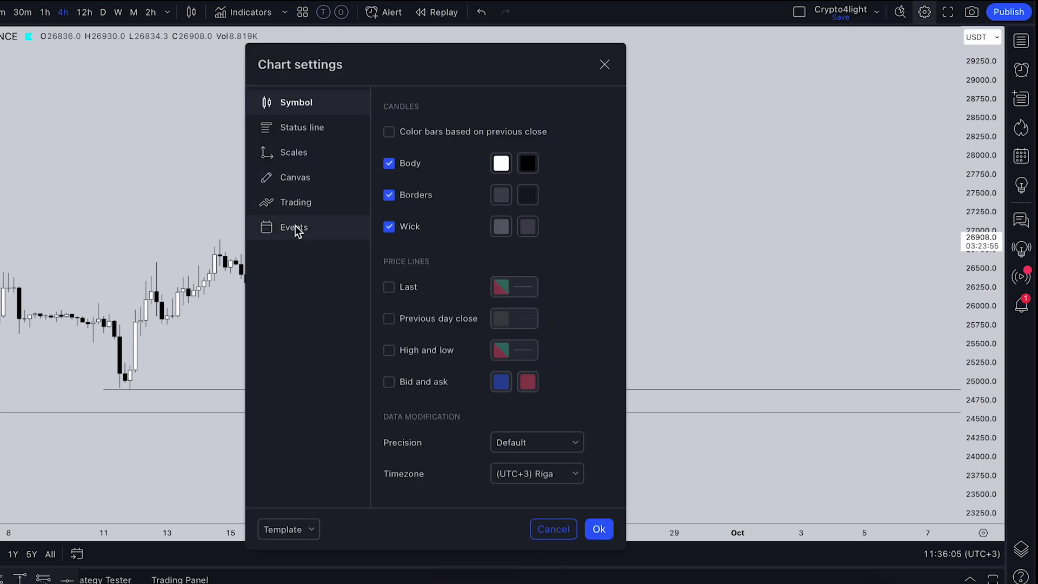
click(295, 228)
drag(415, 65, 776, 57)
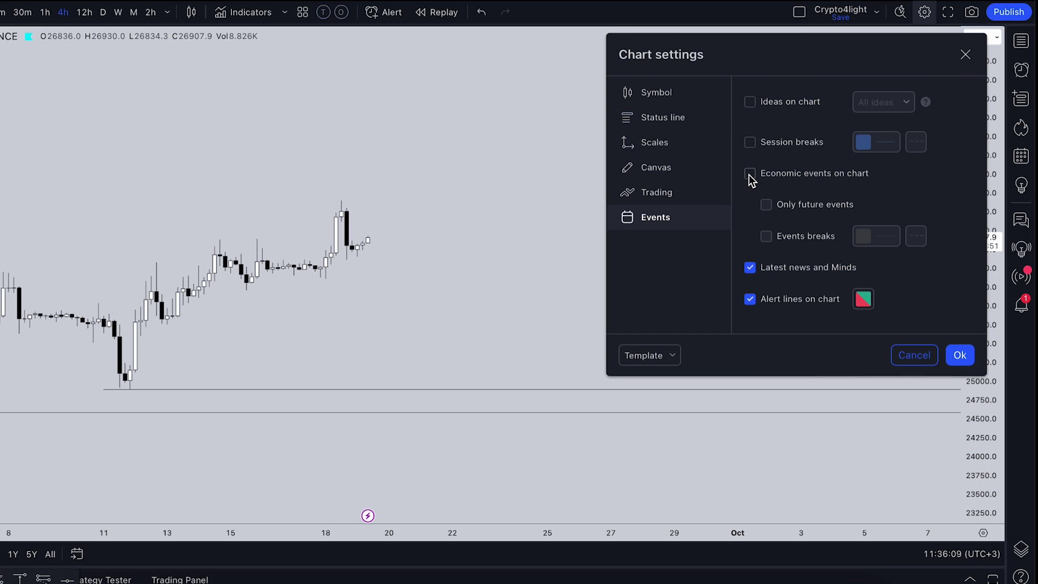
click(750, 174)
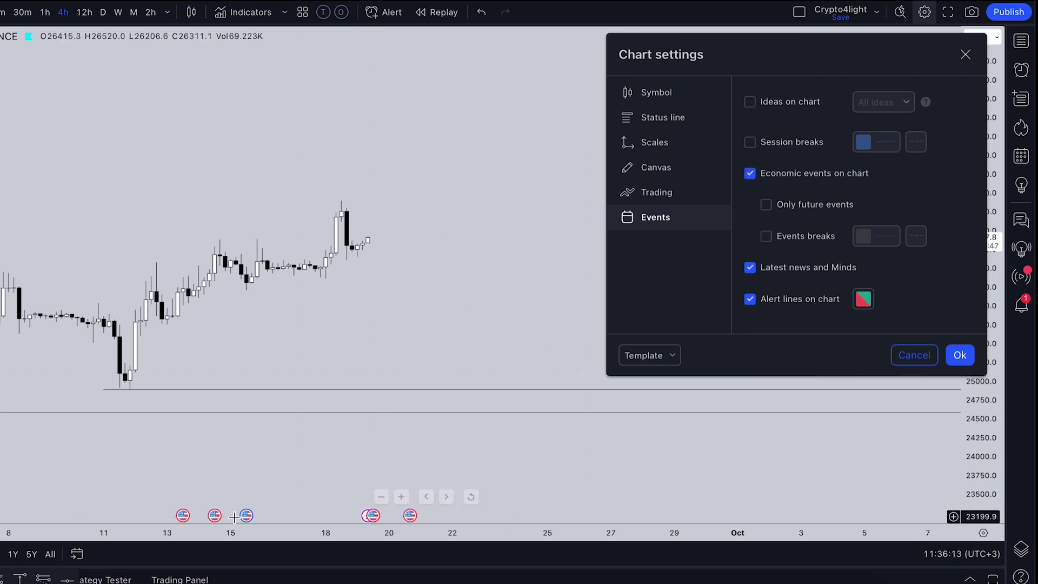
click(765, 205)
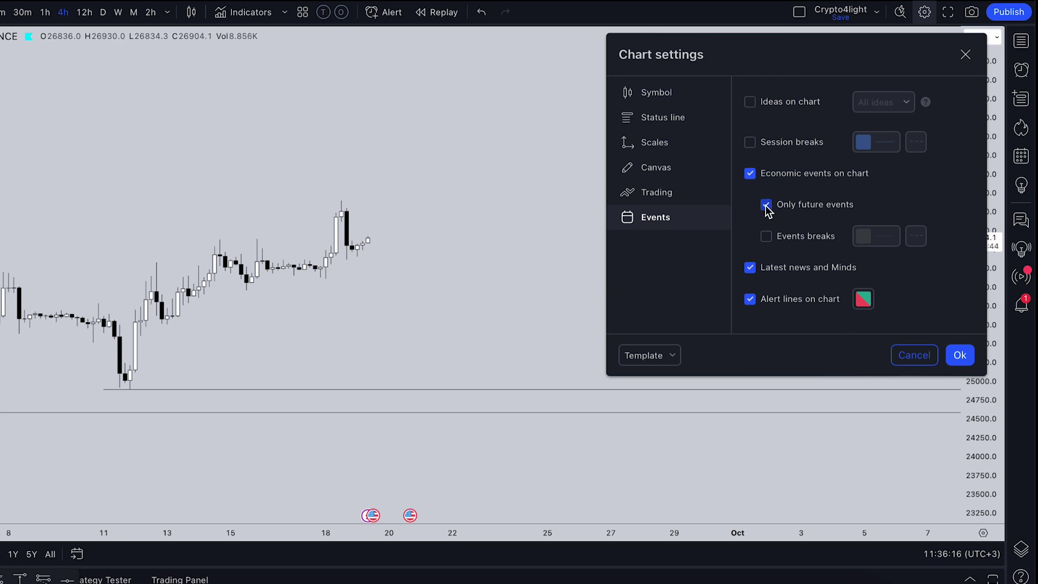
Turn on events breaks and choose a grey colour for their lines
click(767, 237)
click(863, 236)
click(865, 262)
click(866, 276)
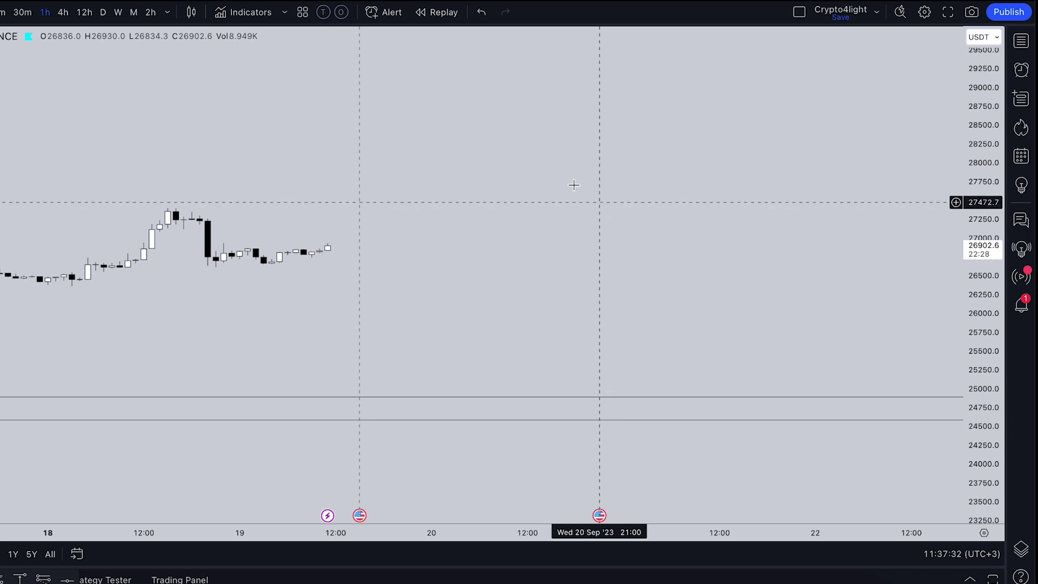
Switch to the 5-minute interval and examine the upcoming economic event markers through 20 September
click(1, 12)
drag(501, 159, 359, 137)
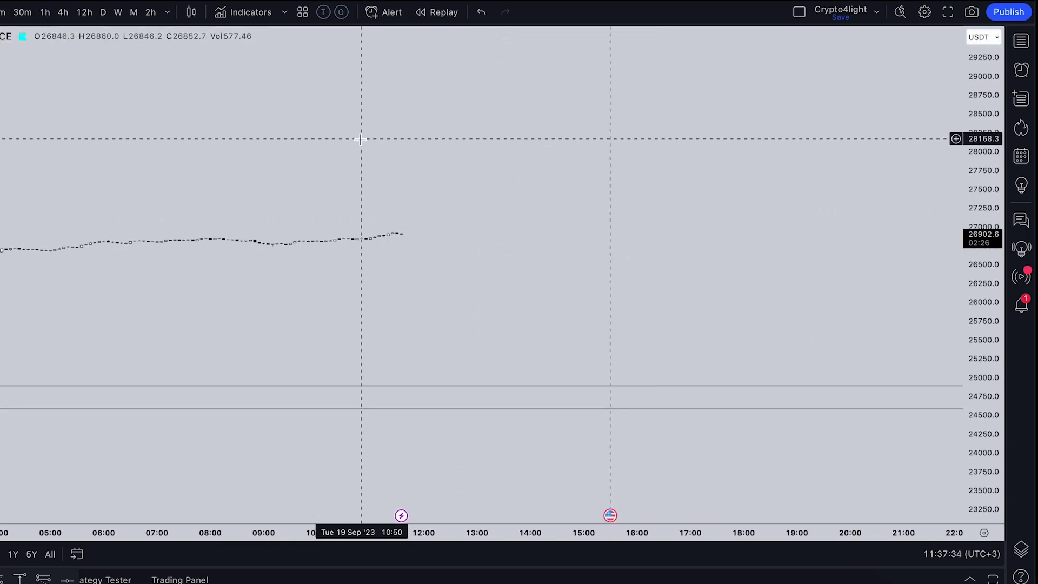
drag(603, 292, 162, 255)
scroll(592, 193, down, 5)
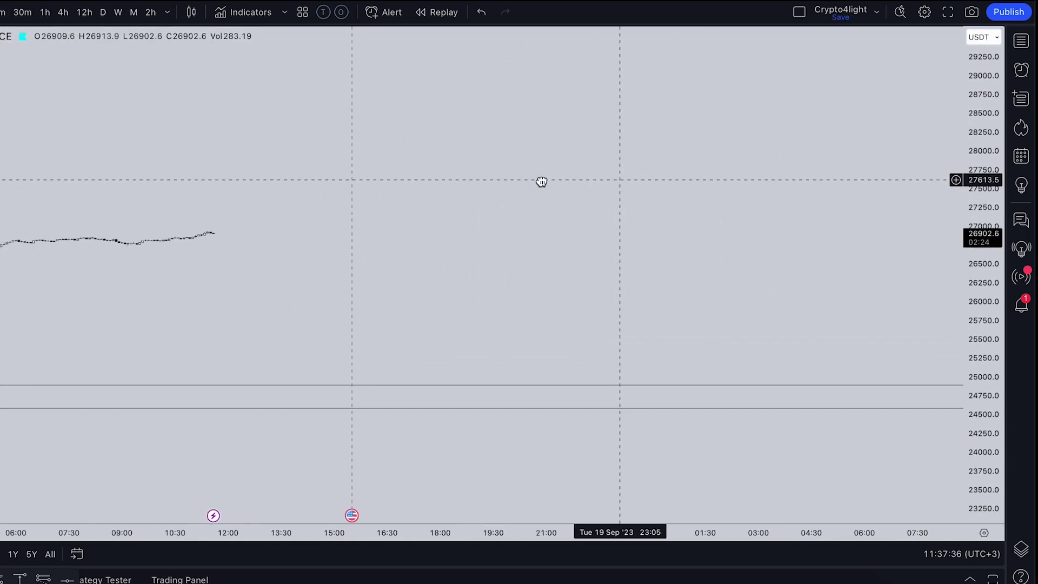
drag(544, 208, 155, 217)
scroll(576, 255, up, 3)
scroll(661, 261, left, 5)
scroll(595, 186, right, 5)
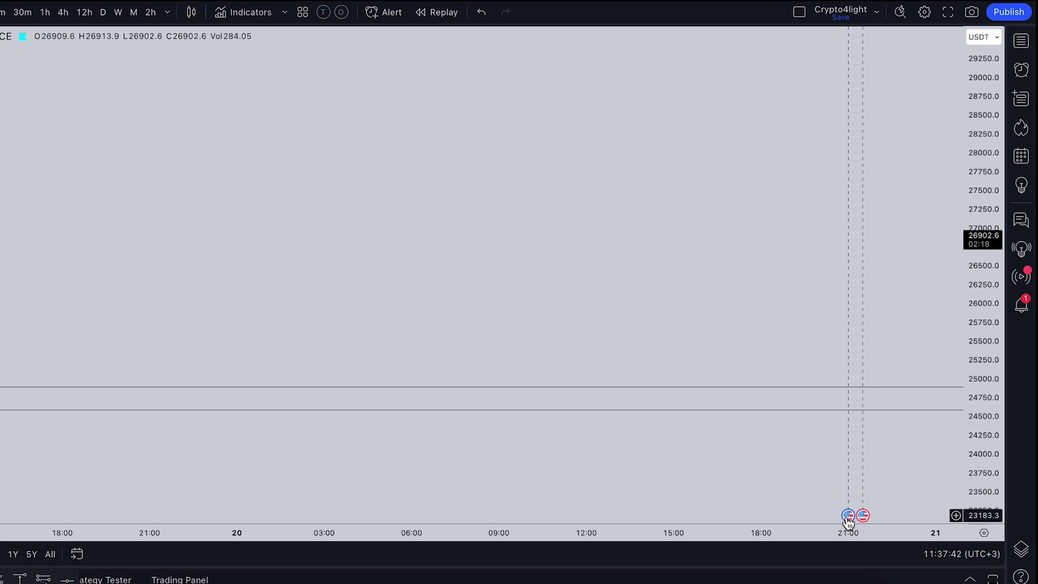
mouse_move(847, 520)
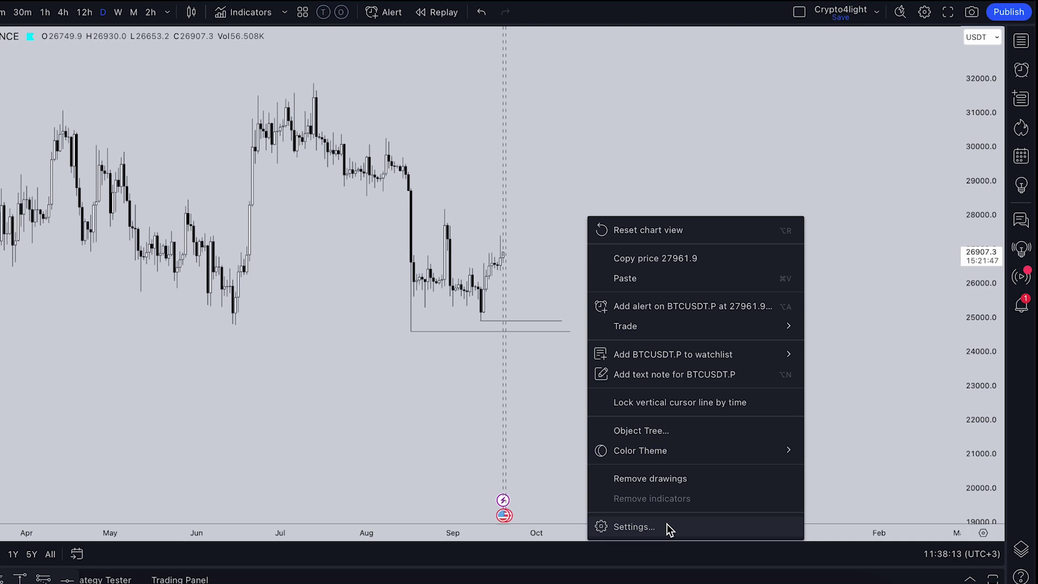
Turn off the only-future-events restriction in the chart settings so past economic events also appear on the daily chart
click(668, 527)
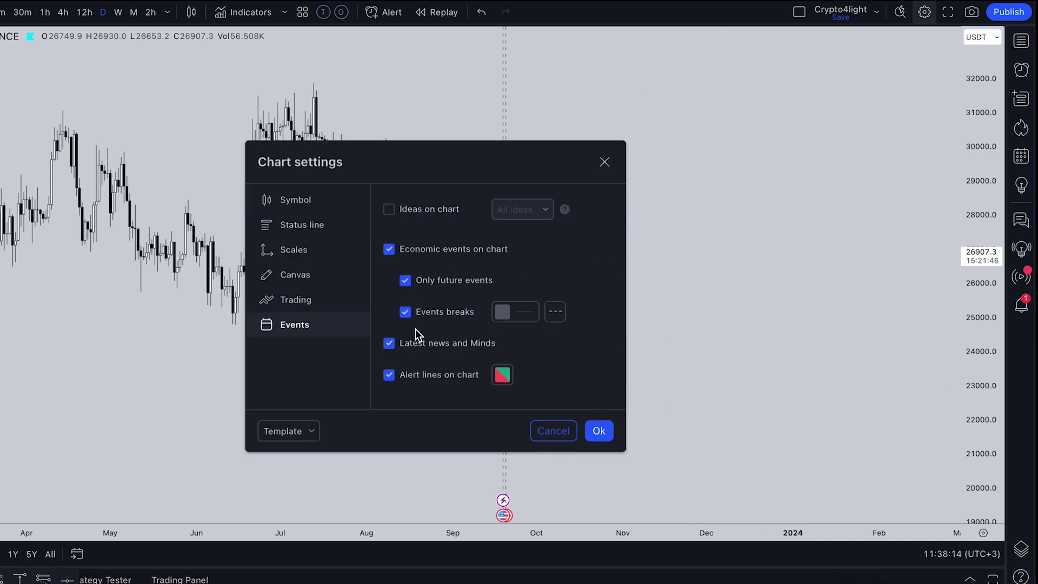
drag(470, 167, 789, 108)
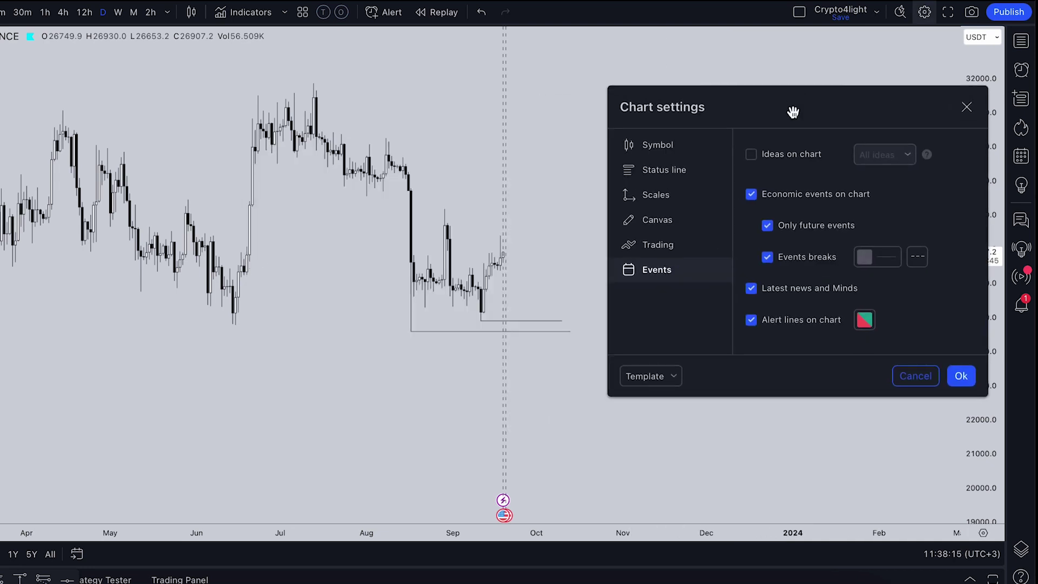
click(767, 226)
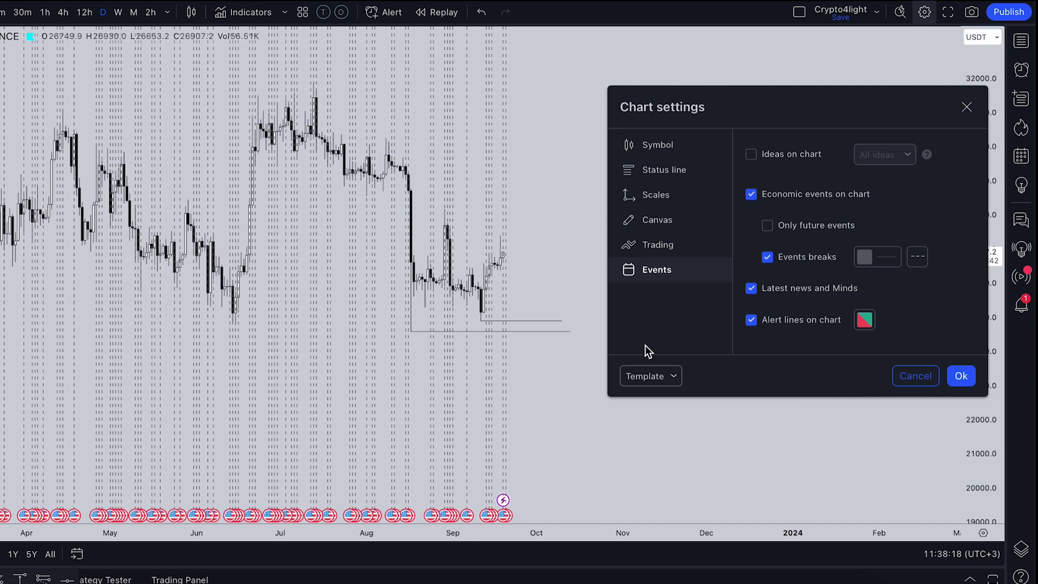
click(966, 106)
Examine the details of past economic events marked in August on the daily chart
scroll(857, 297, up, 6)
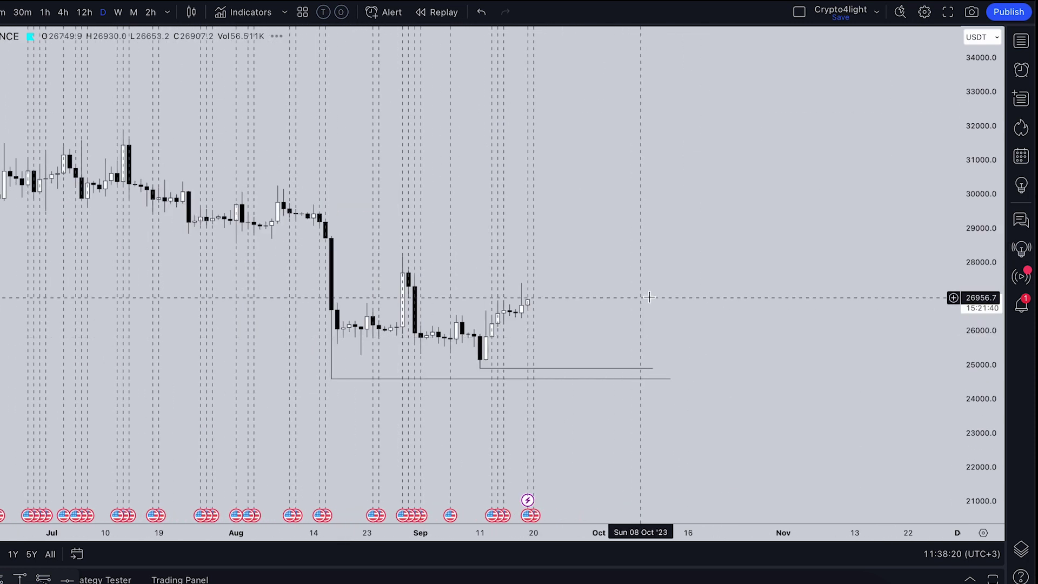
scroll(780, 238, up, 2)
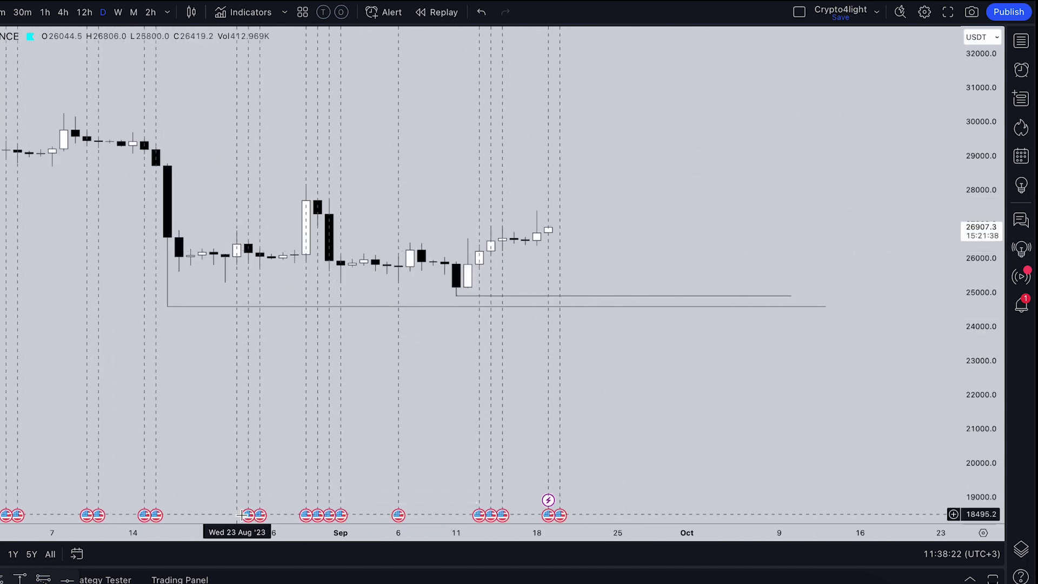
mouse_move(249, 522)
mouse_move(148, 518)
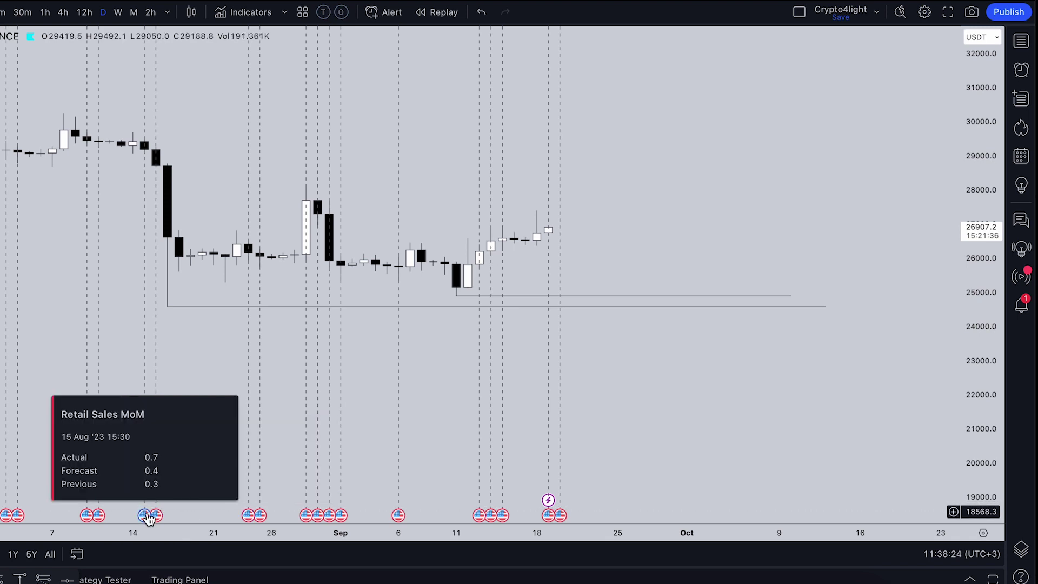
scroll(742, 198, down, 1)
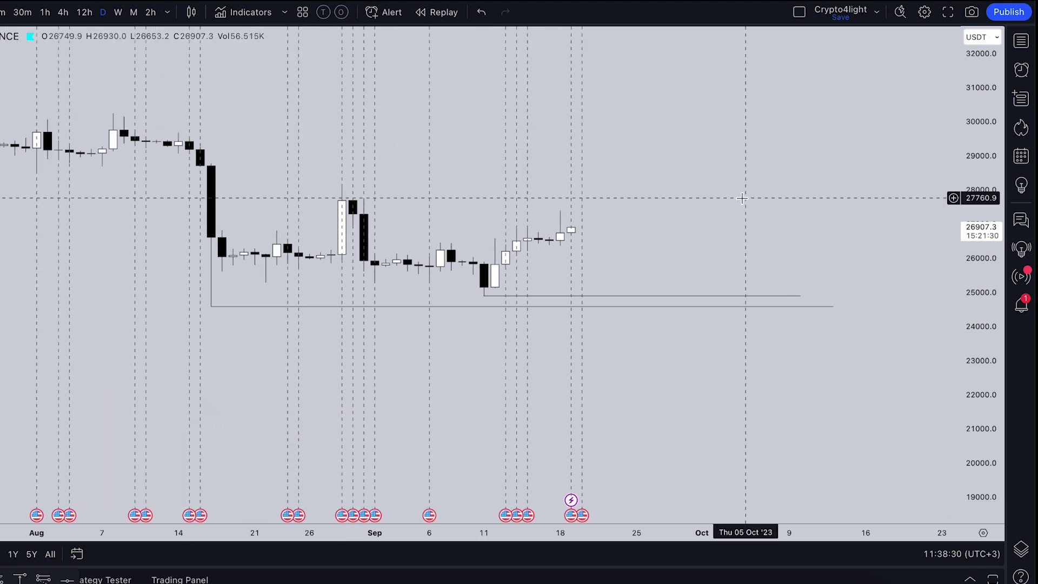